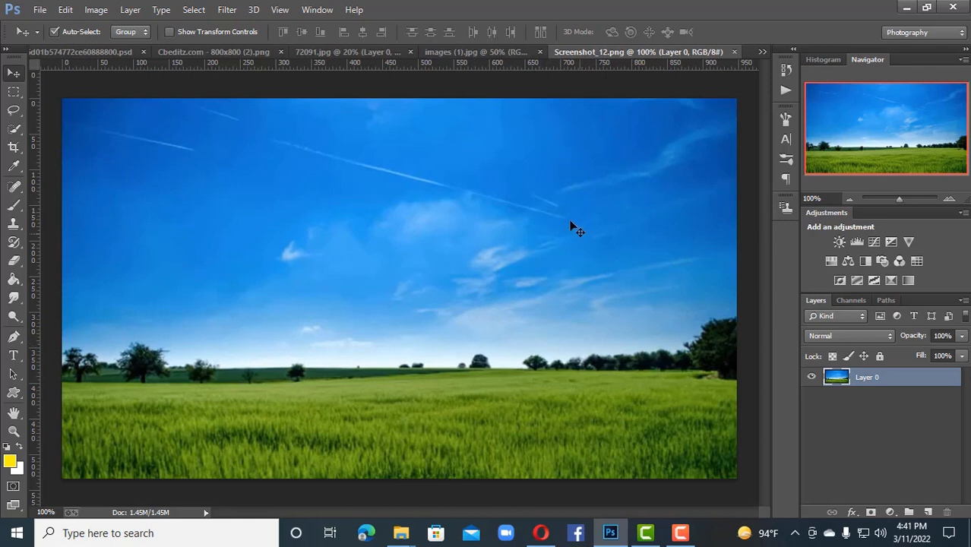
Step: Open the landscape image 1 from the Desktop alongside the red-orange background document
click(496, 51)
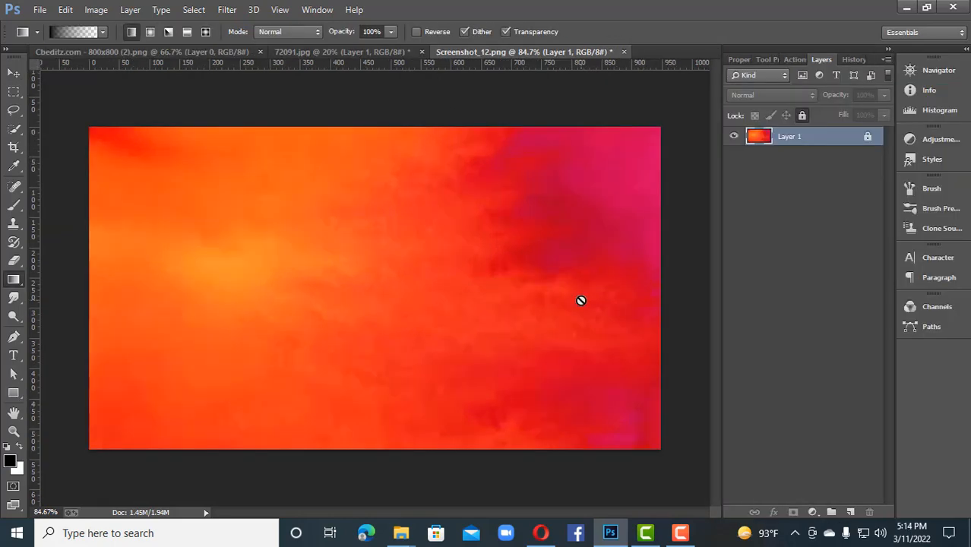
click(34, 10)
click(55, 39)
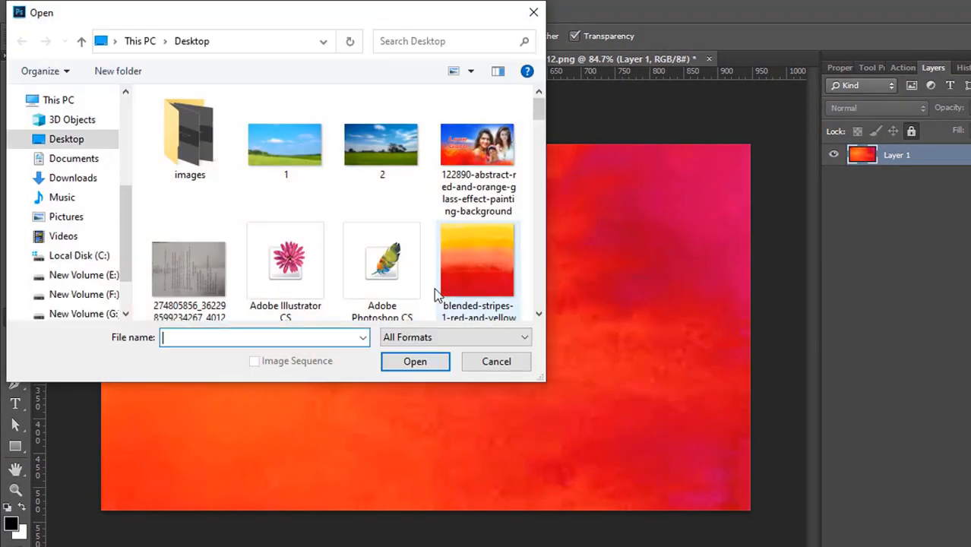
click(295, 158)
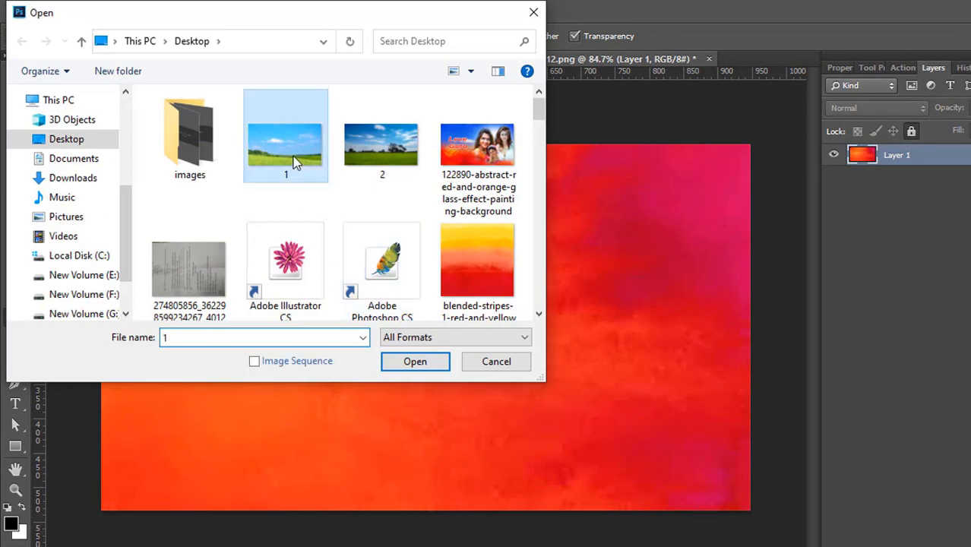
click(414, 361)
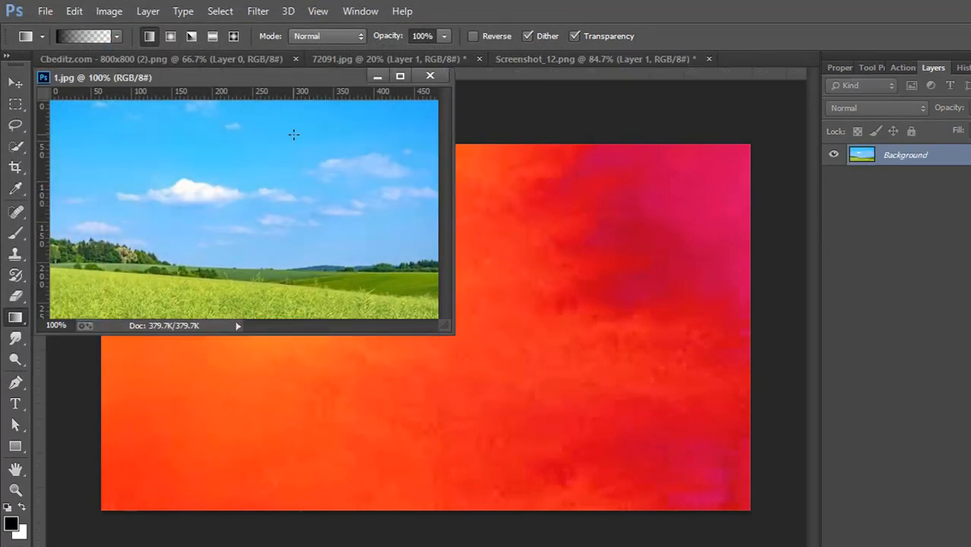
Step: Copy the landscape into Screenshot_12.png as a new layer and align it with the canvas's upper-left corner
click(16, 81)
drag(191, 185, 572, 424)
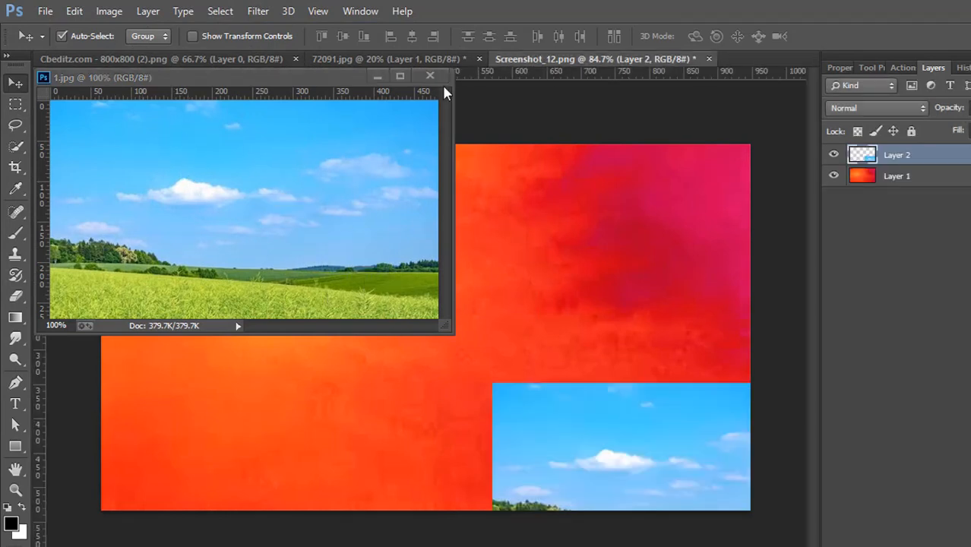
drag(566, 453, 176, 215)
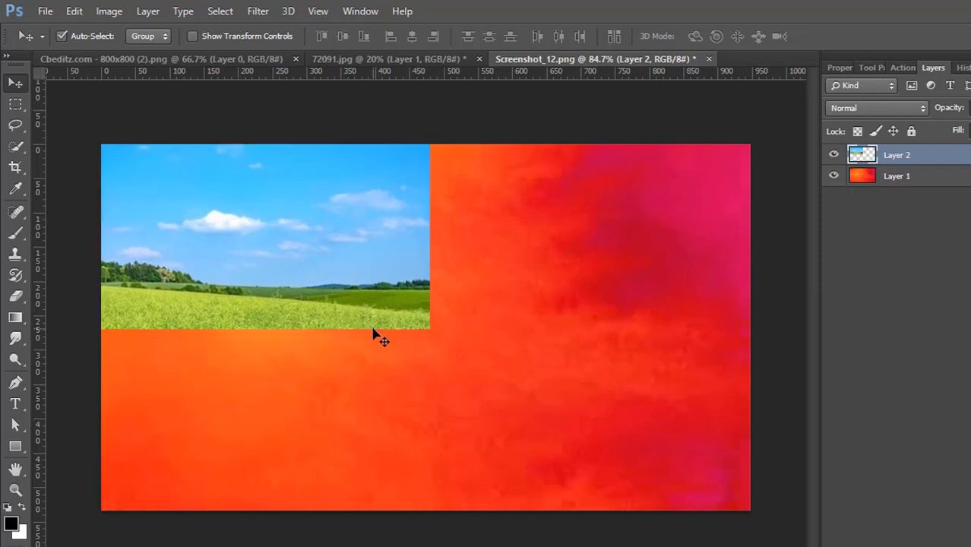
Step: Scale the landscape layer until it fills the whole canvas
key(ctrl+t)
drag(430, 331, 750, 509)
key(Return)
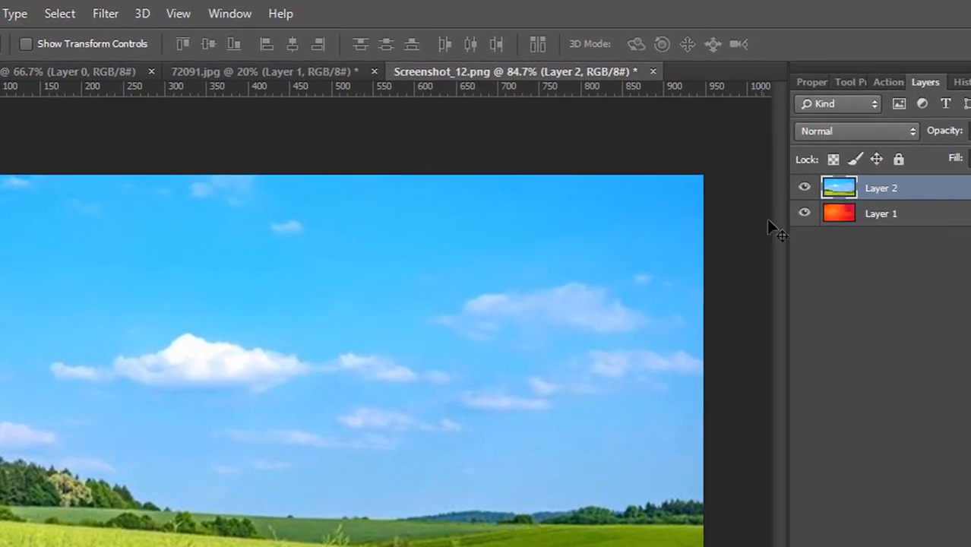
Step: Compare the canvas with and without the landscape layer, and add a layer mask to that layer
click(804, 189)
click(805, 189)
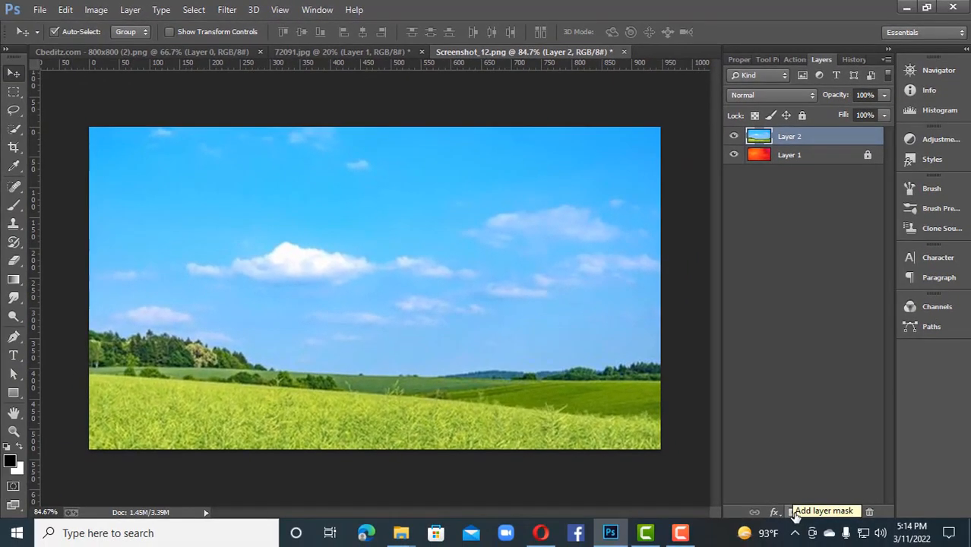
click(792, 513)
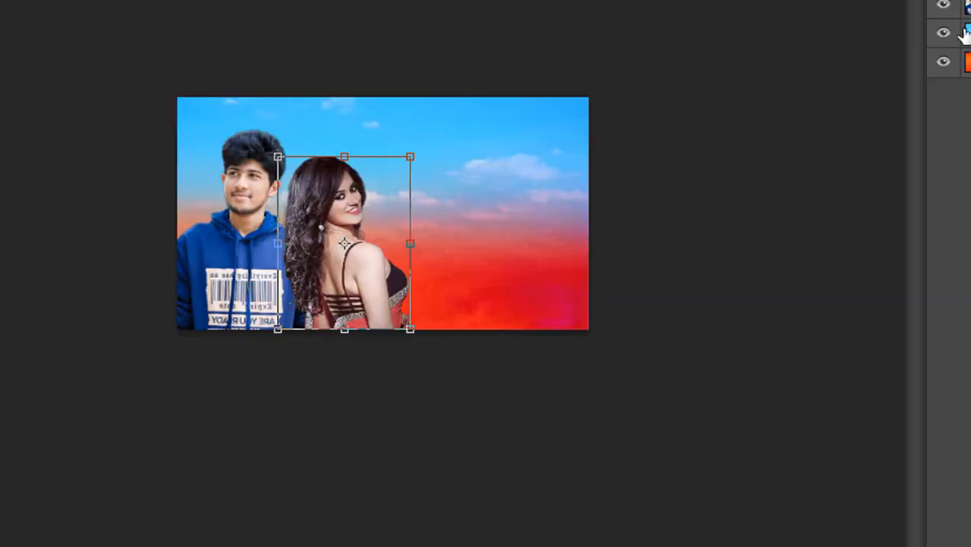
Step: Place the woman's layer beside the man and enlarge her to about 104%, keeping her on the canvas's lower edge
key(Return)
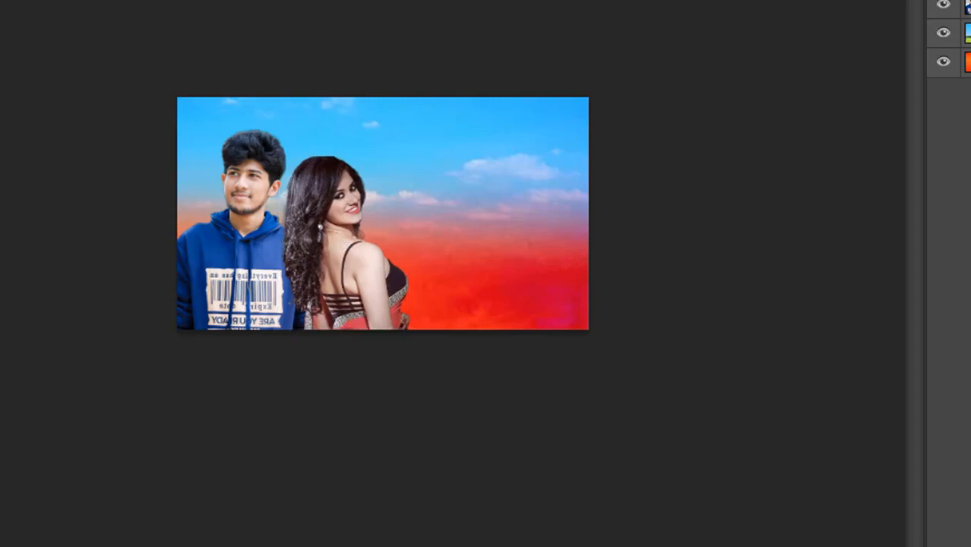
drag(970, 0, 970, 19)
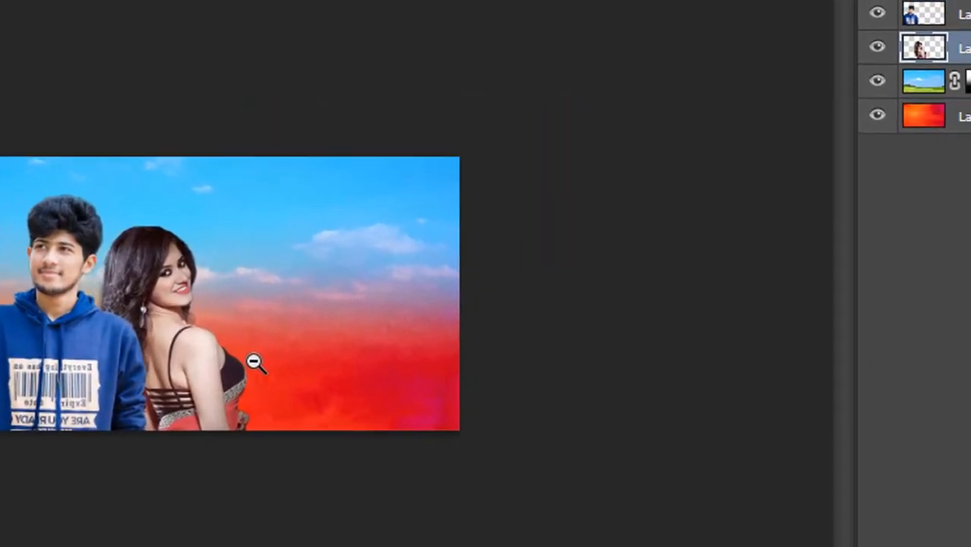
drag(255, 363, 358, 526)
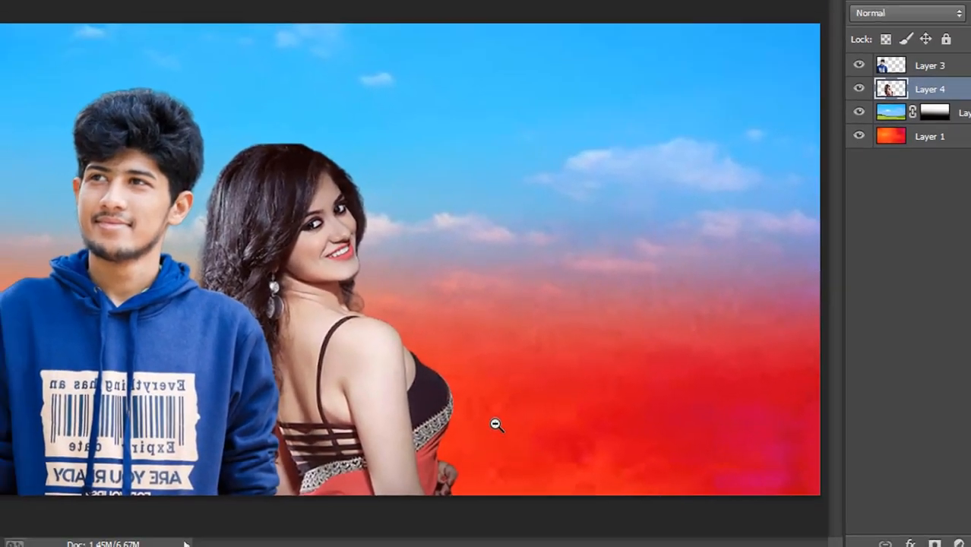
mouse_move(401, 404)
mouse_down()
mouse_move(398, 382)
mouse_move(398, 416)
mouse_up()
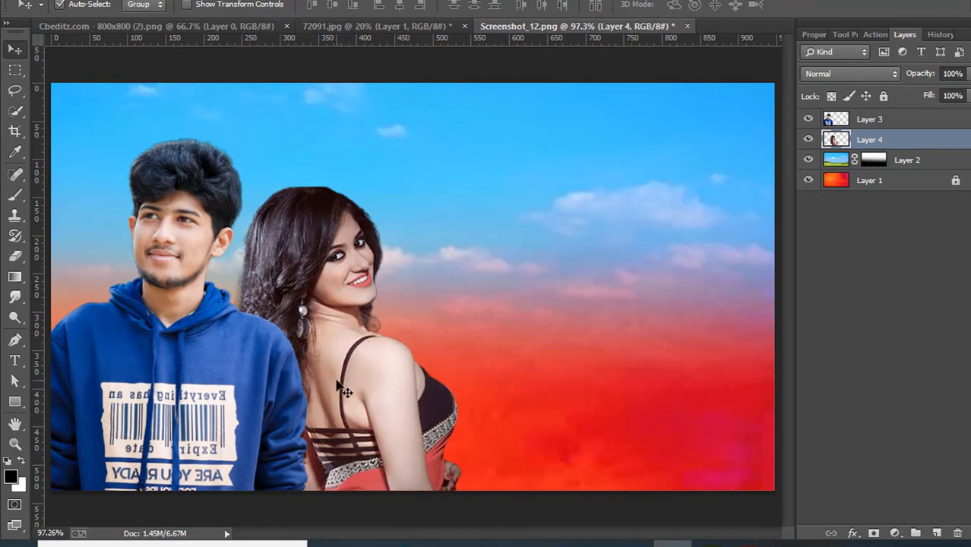
key(ctrl+t)
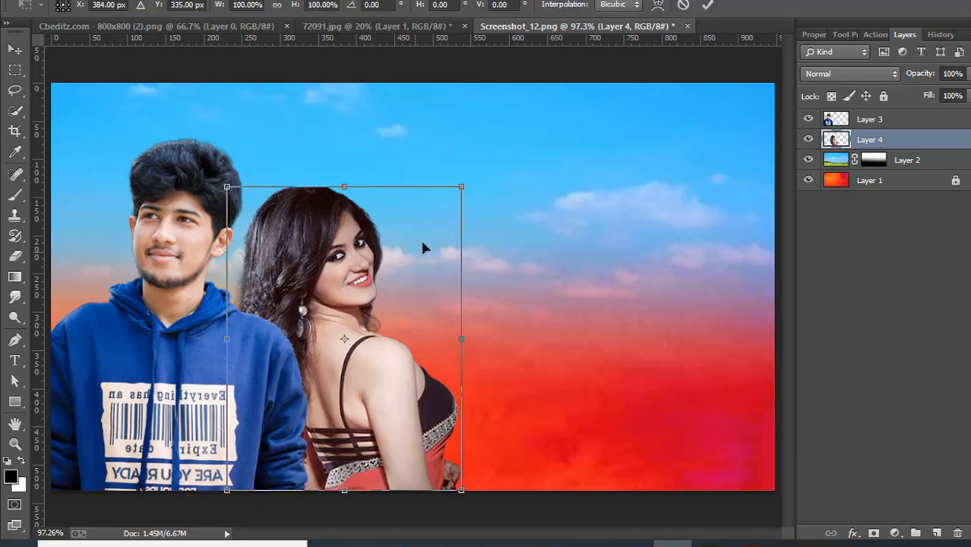
drag(460, 187, 427, 186)
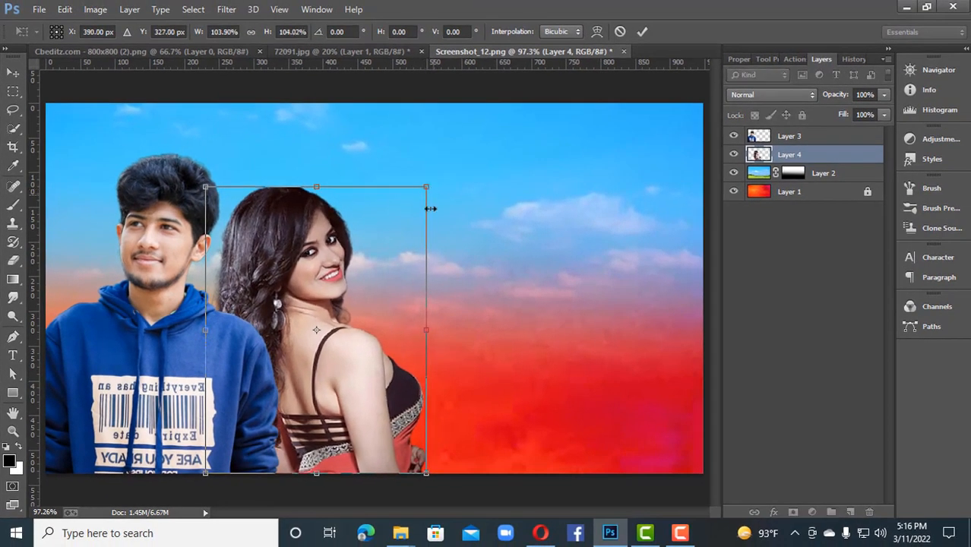
key(Return)
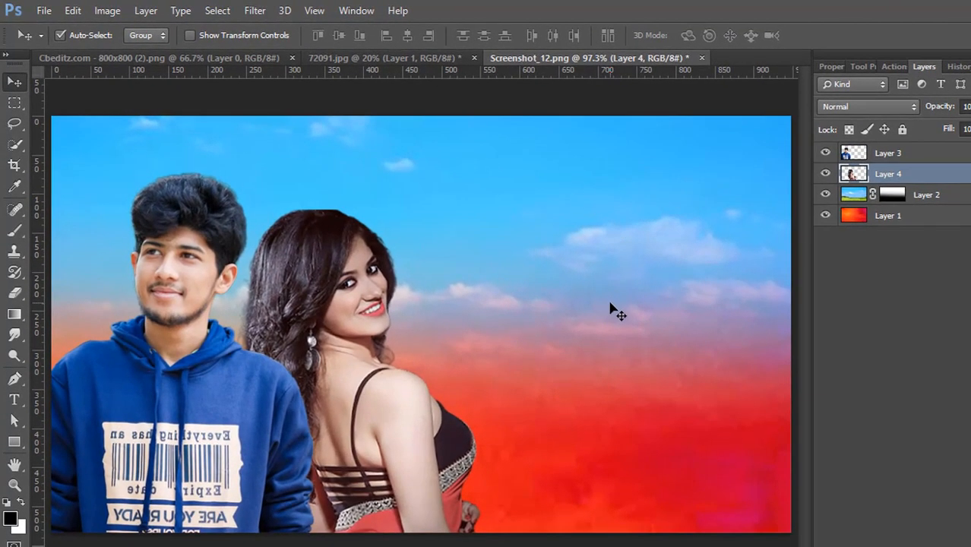
Step: Add a layer mask to the woman's layer and fade her lower body into the background with a black-to-transparent linear gradient
click(896, 546)
click(15, 314)
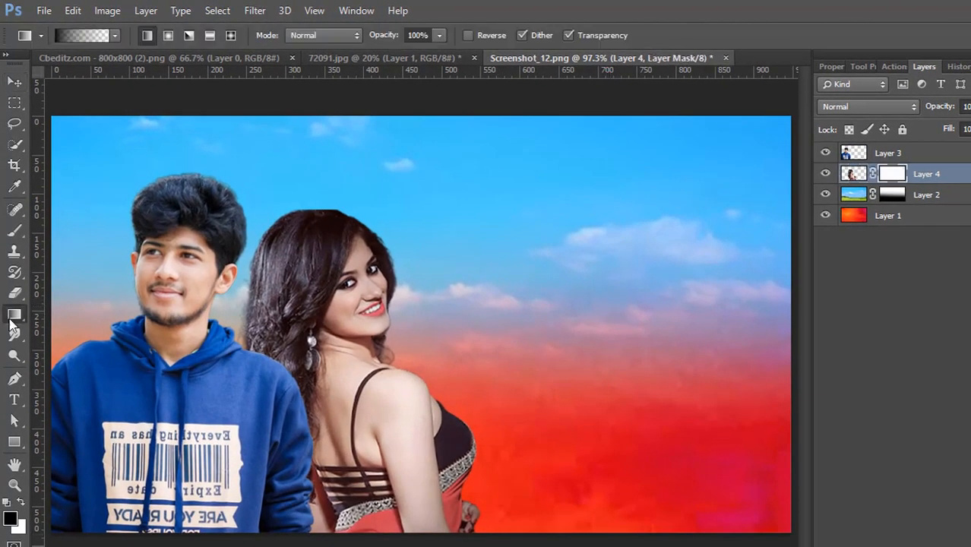
click(113, 36)
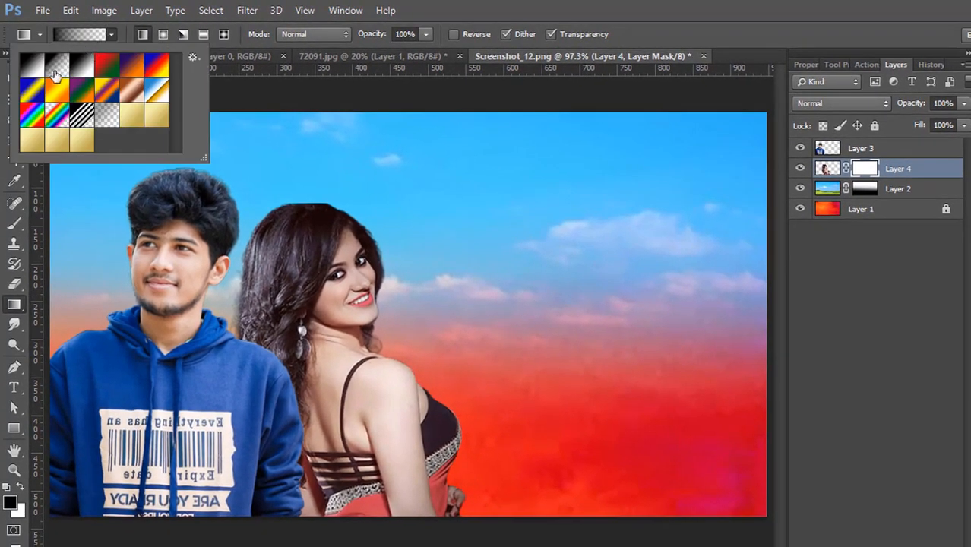
click(112, 37)
drag(340, 543, 351, 402)
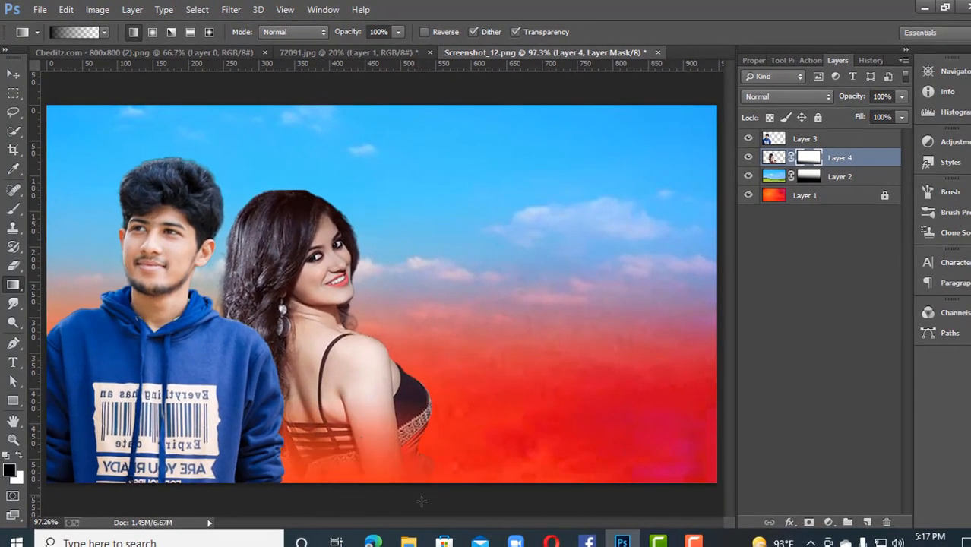
drag(438, 500, 411, 483)
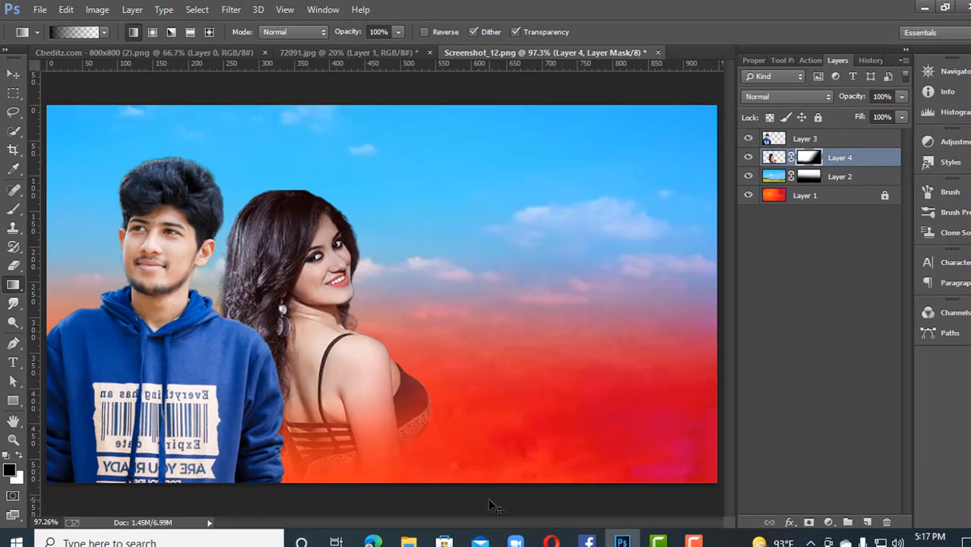
key(ctrl+z)
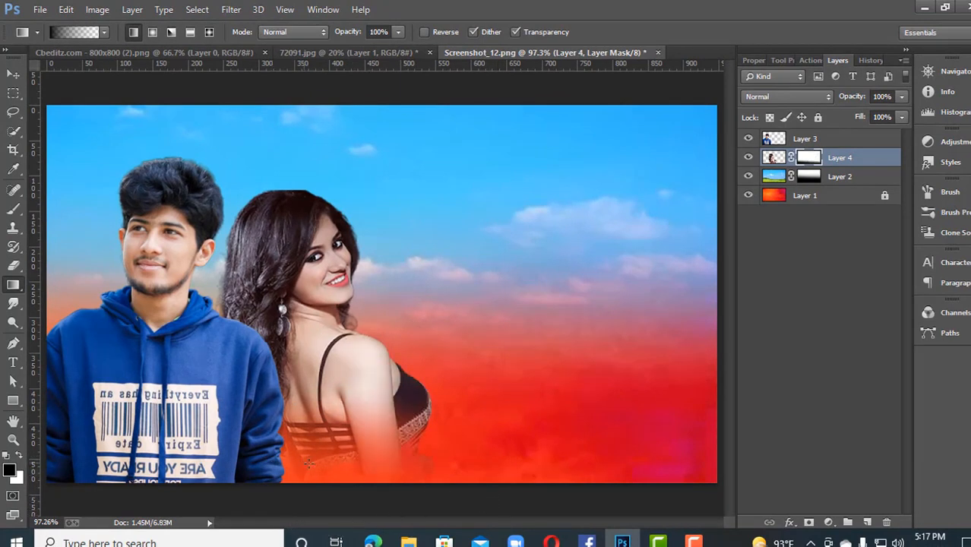
Step: Add a layer mask to the man's layer and fade his hoodie upward from the canvas's lower edge with a gradient
click(13, 74)
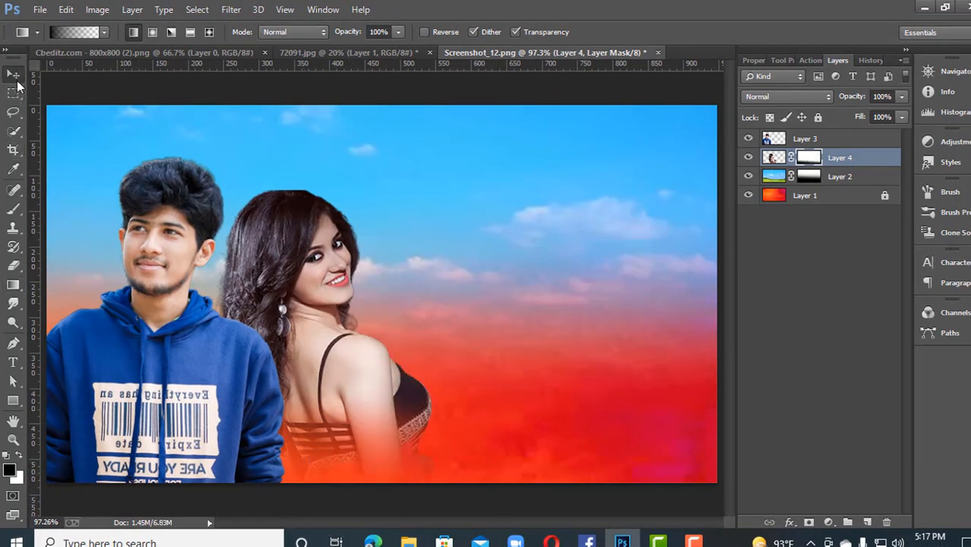
click(133, 318)
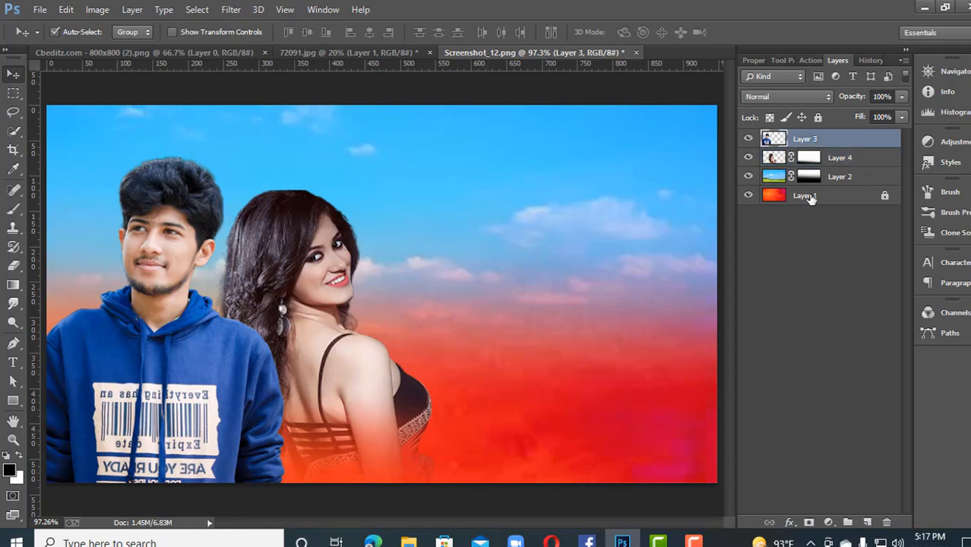
click(808, 523)
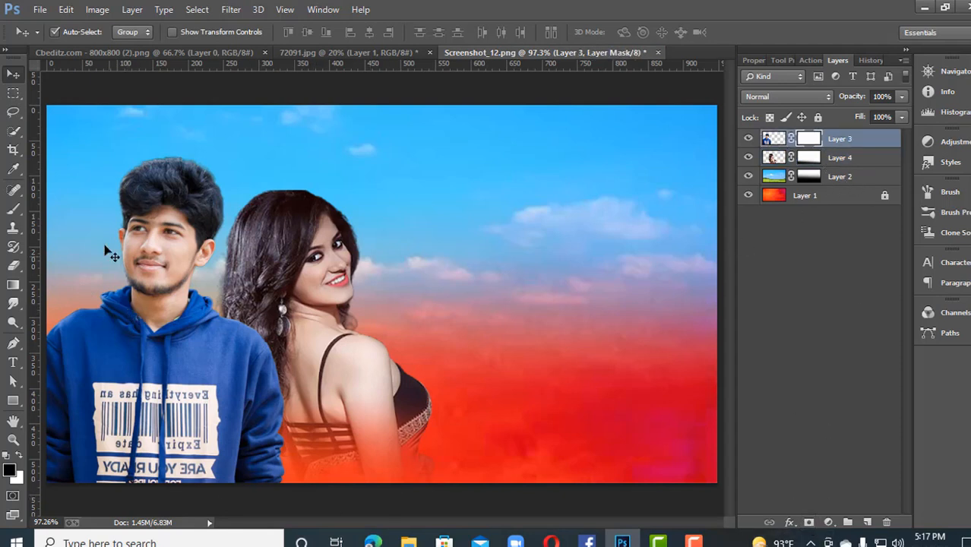
click(13, 286)
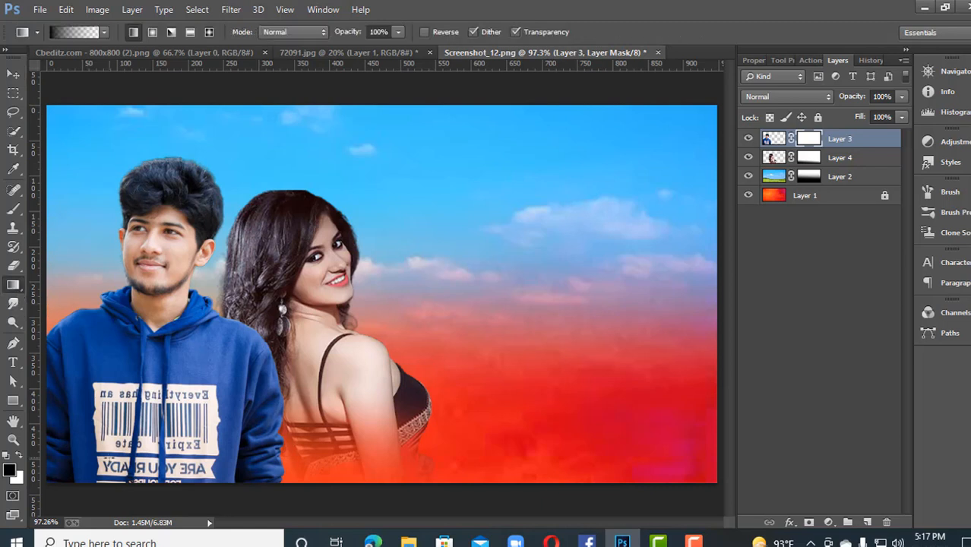
drag(74, 486, 107, 311)
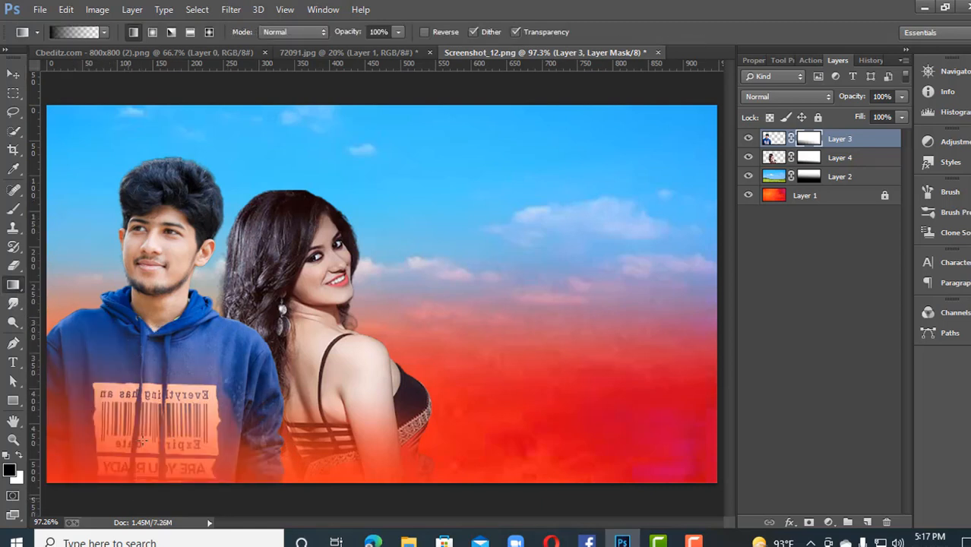
drag(130, 498, 161, 429)
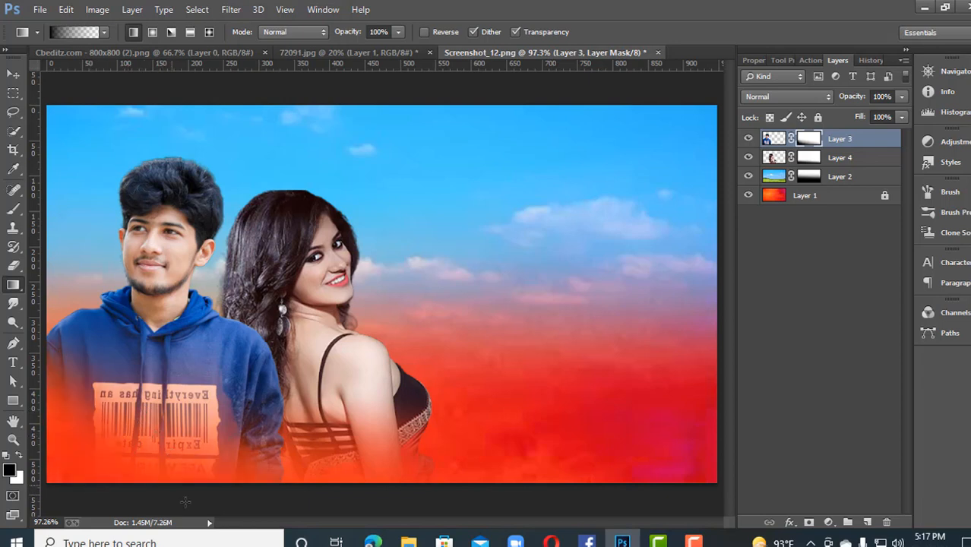
drag(229, 509, 278, 415)
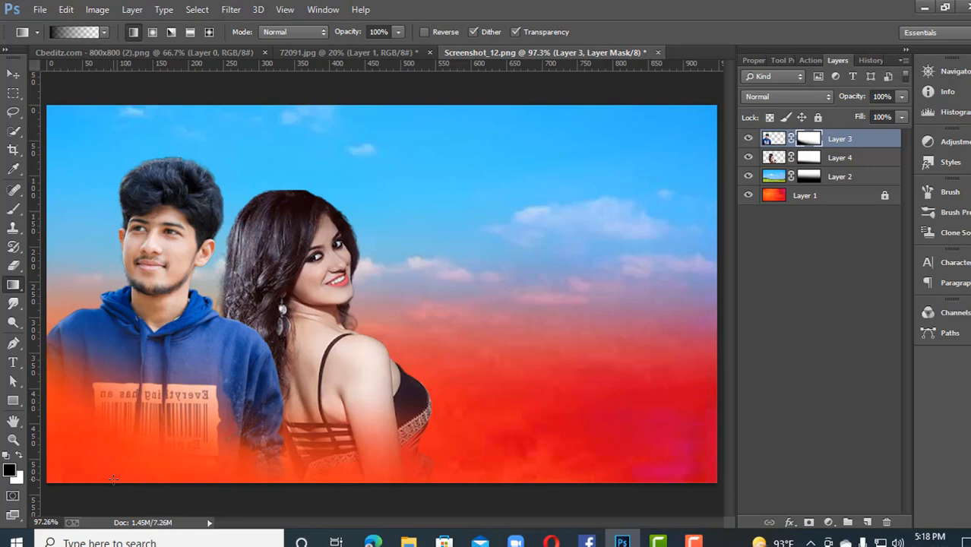
key(ctrl+alt+z)
key(ctrl+alt+z)
Step: Strengthen the fade at the bottom of the hoodie with another short upward gradient on the man's layer mask
drag(165, 495, 173, 436)
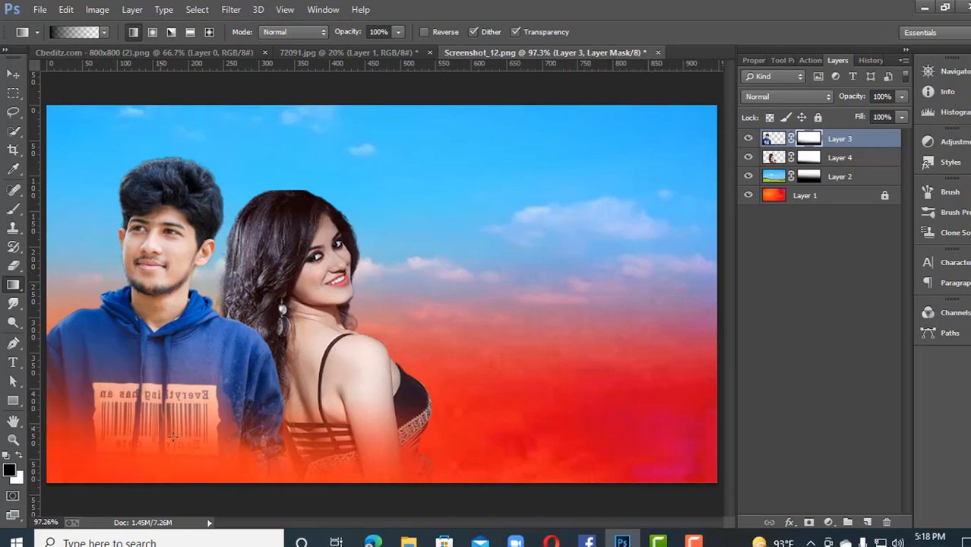
drag(279, 512, 279, 514)
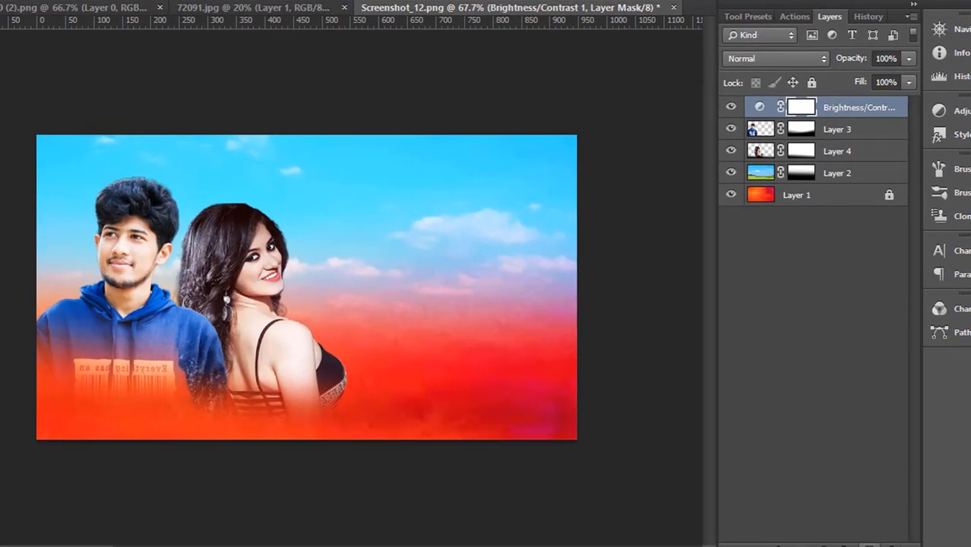
Step: Create a new layer above the Brightness/Contrast adjustment and set the brush opacity and flow to 100%
click(870, 544)
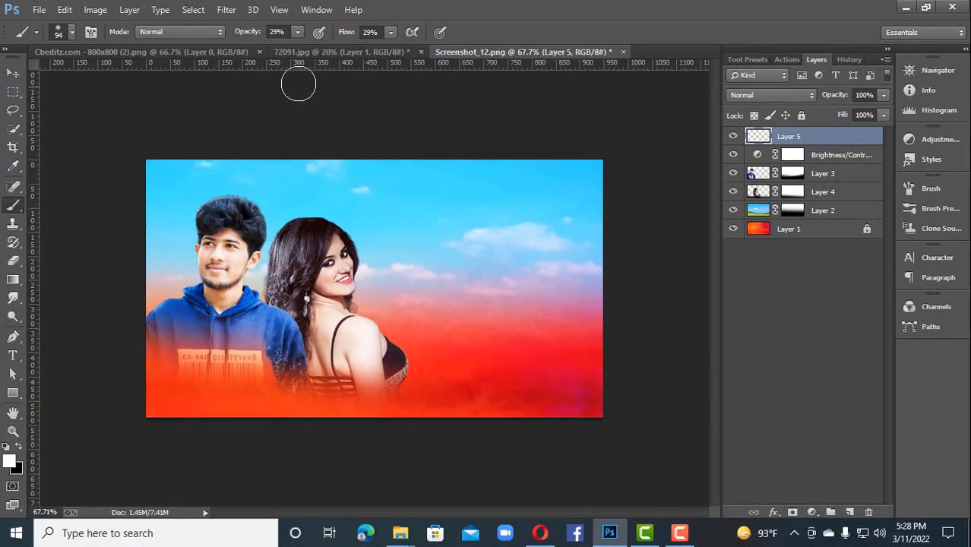
click(297, 31)
drag(298, 47, 357, 42)
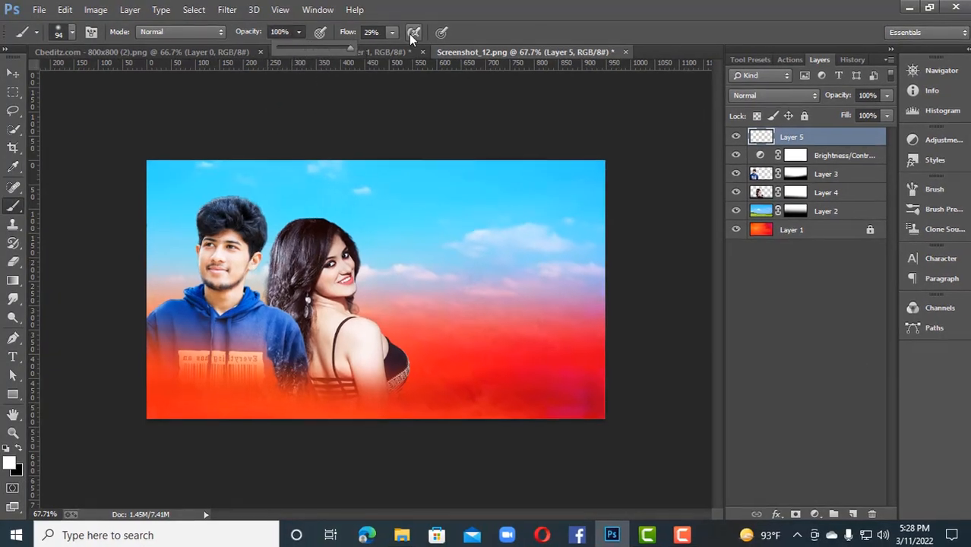
click(390, 32)
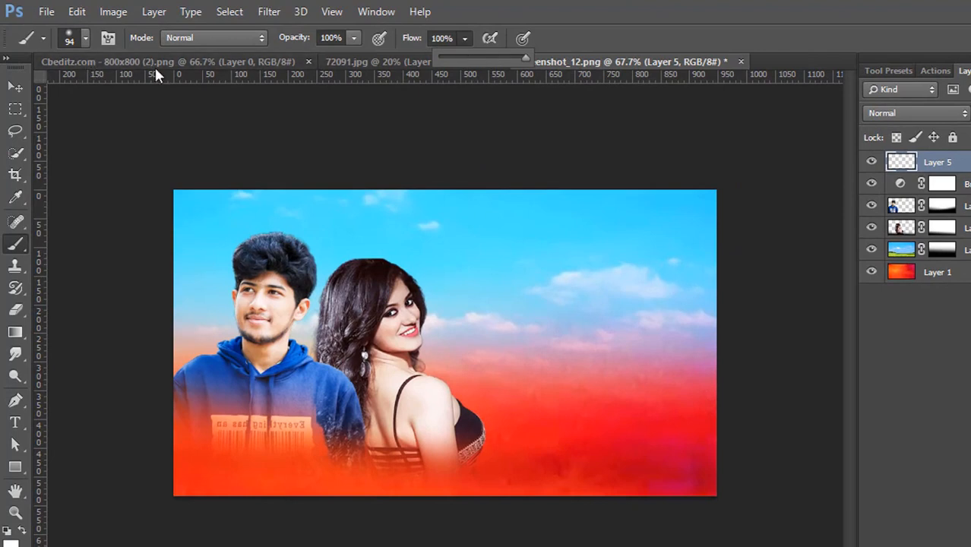
right_click(235, 179)
click(85, 38)
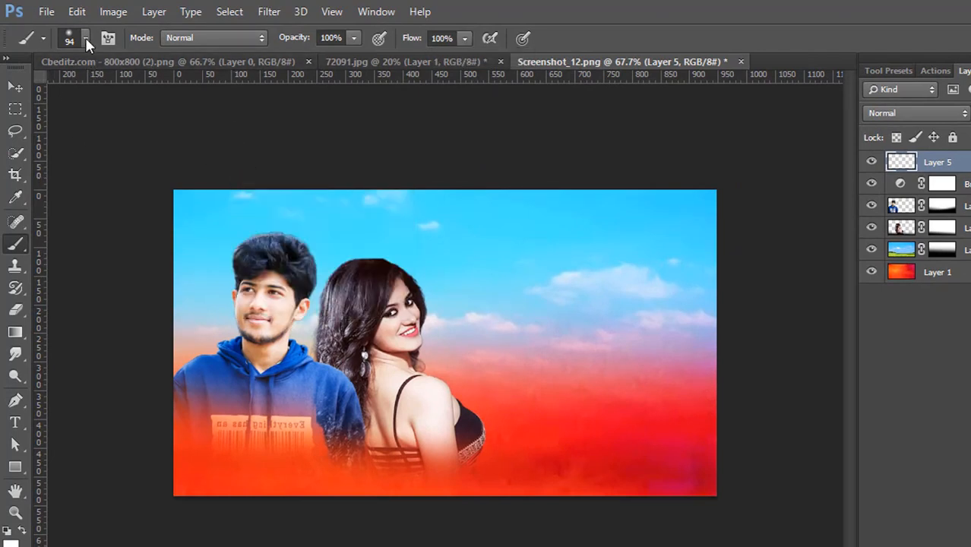
click(85, 38)
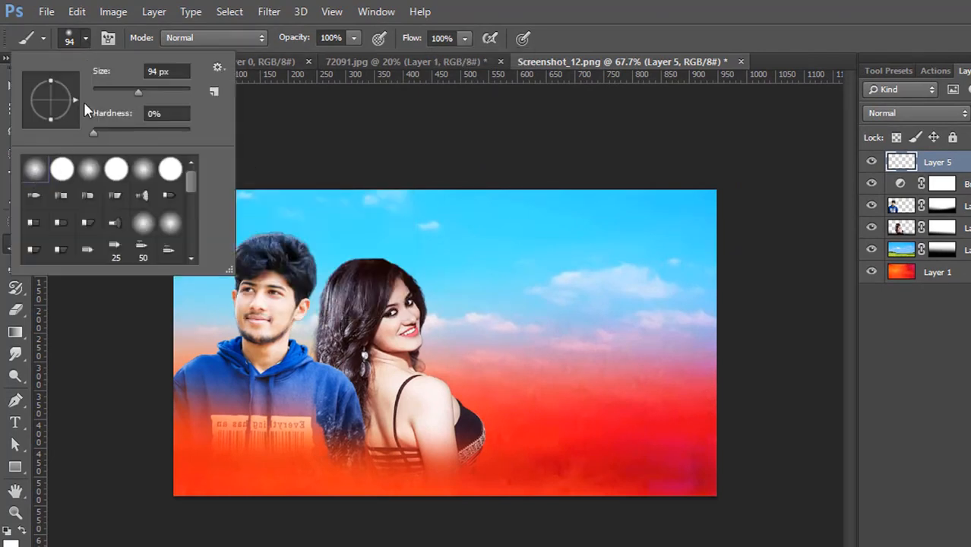
click(446, 170)
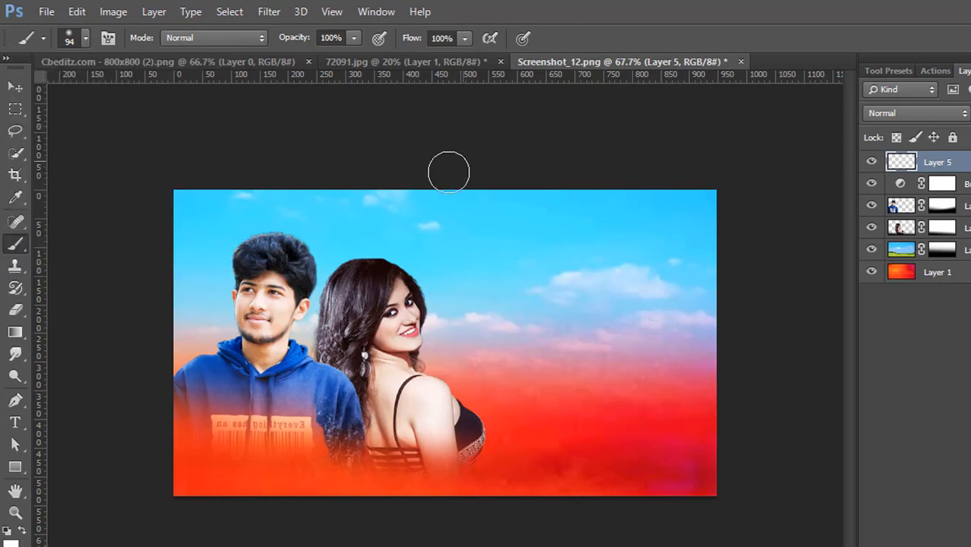
Step: Move Layer 5 below the woman's layer and paint a soft white spot between the two heads with a 153 px brush
right_click(318, 263)
drag(453, 303, 468, 304)
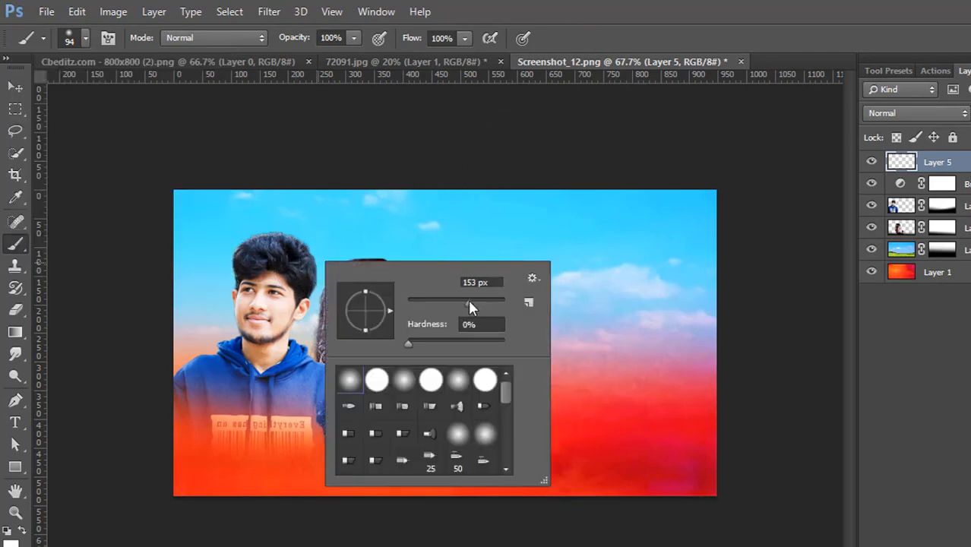
key(Return)
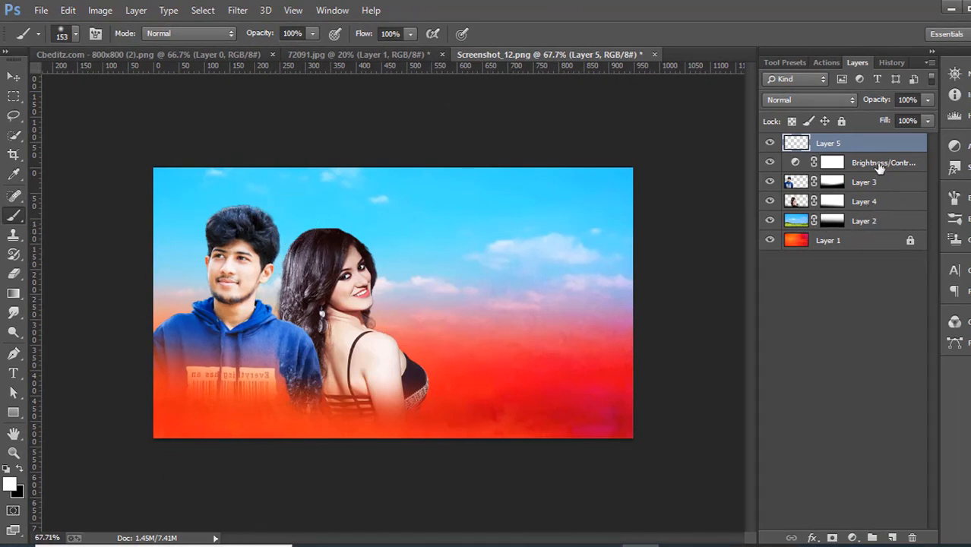
drag(882, 151, 895, 221)
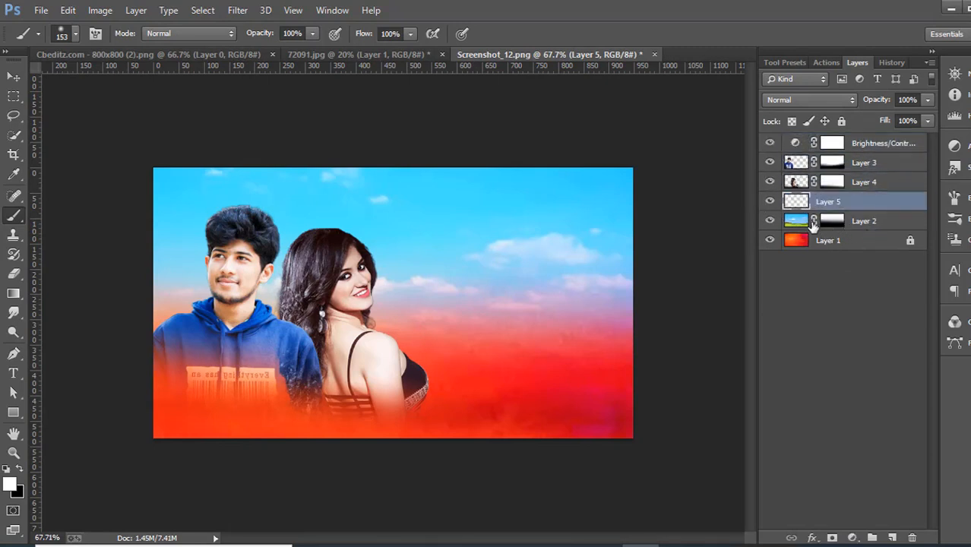
click(288, 222)
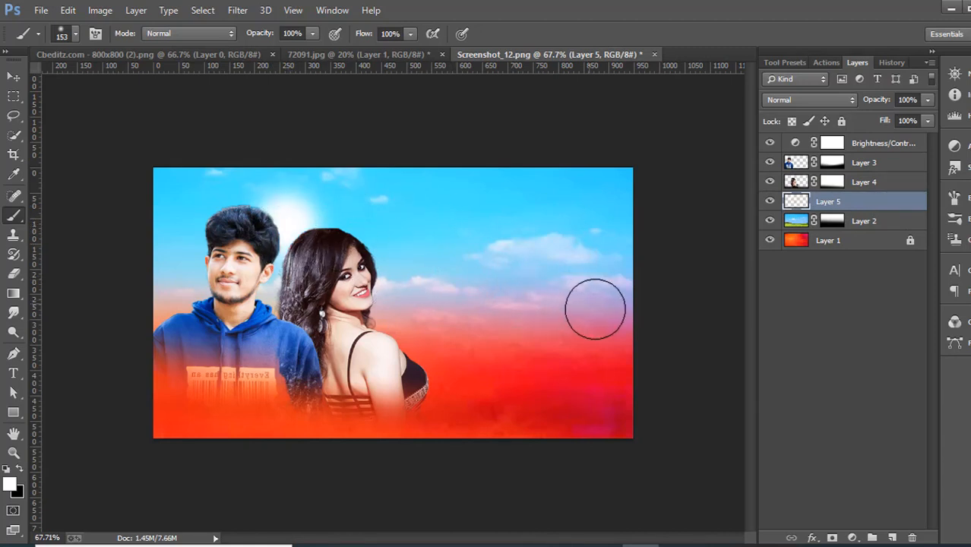
Step: Free-transform the white spot, scaling it to about 145% and moving it down about 59 px behind the two people
click(13, 77)
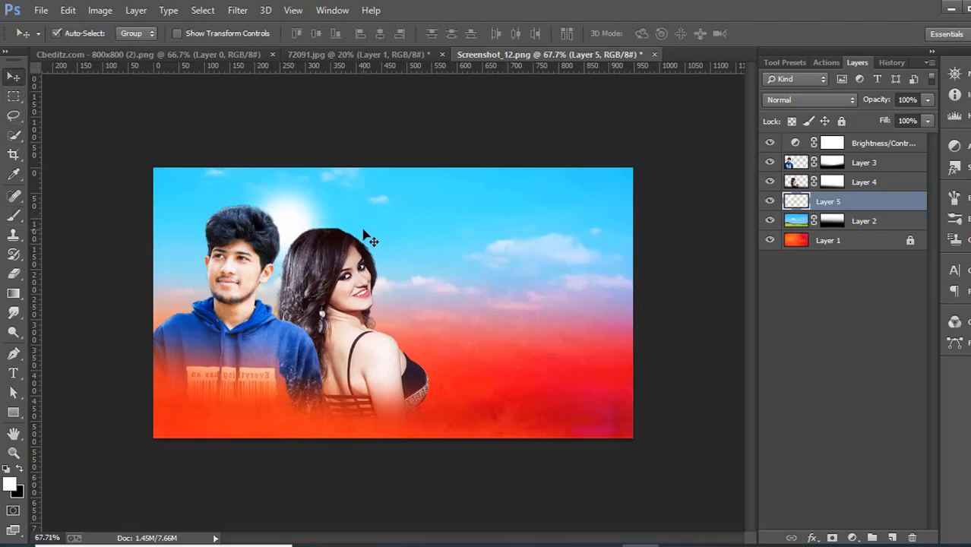
key(ctrl+t)
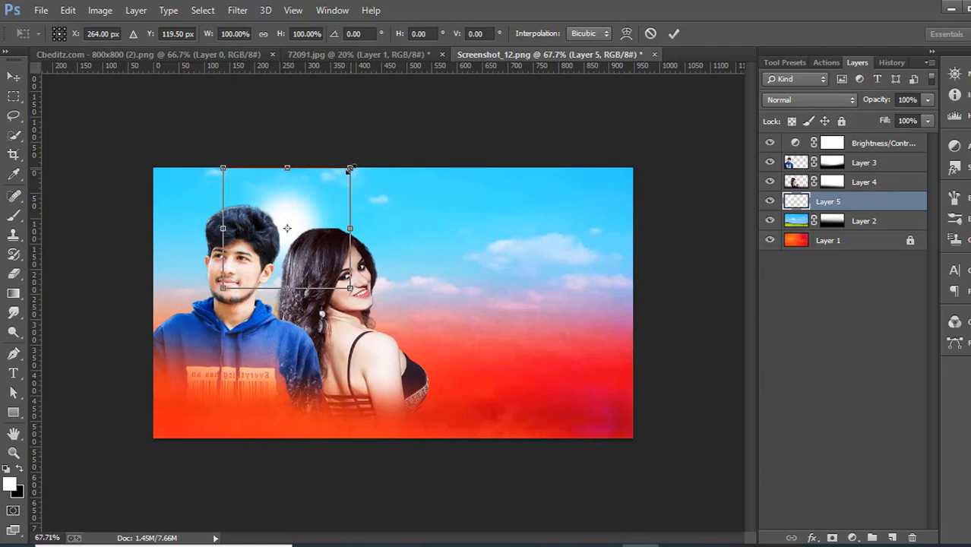
drag(353, 166, 379, 140)
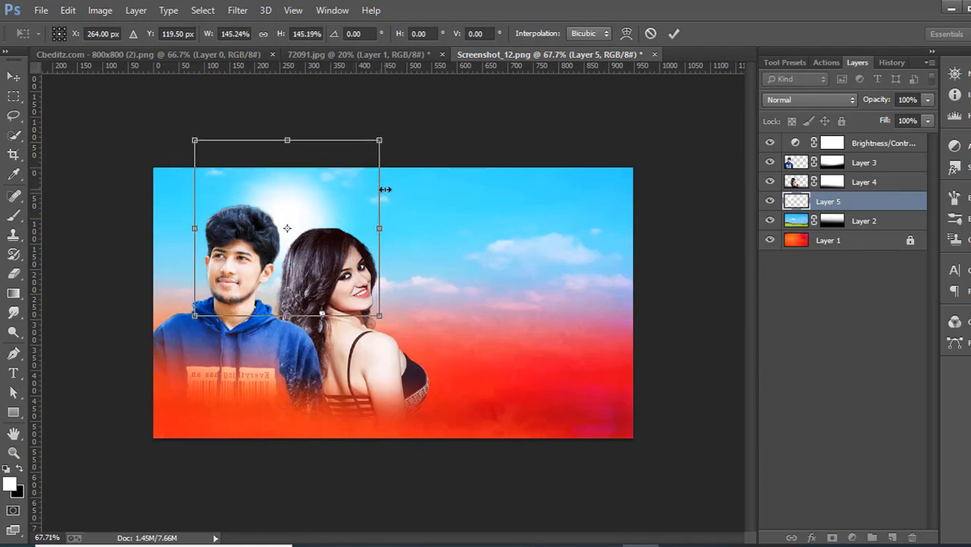
key(Down)
key(Down)
key(Down)
key(Down)
key(Down)
key(Down)
key(Down)
key(Down)
key(Down)
key(Down)
key(Down)
key(Down)
key(Down)
key(Down)
key(Down)
key(Down)
key(Down)
key(Down)
key(Down)
key(Down)
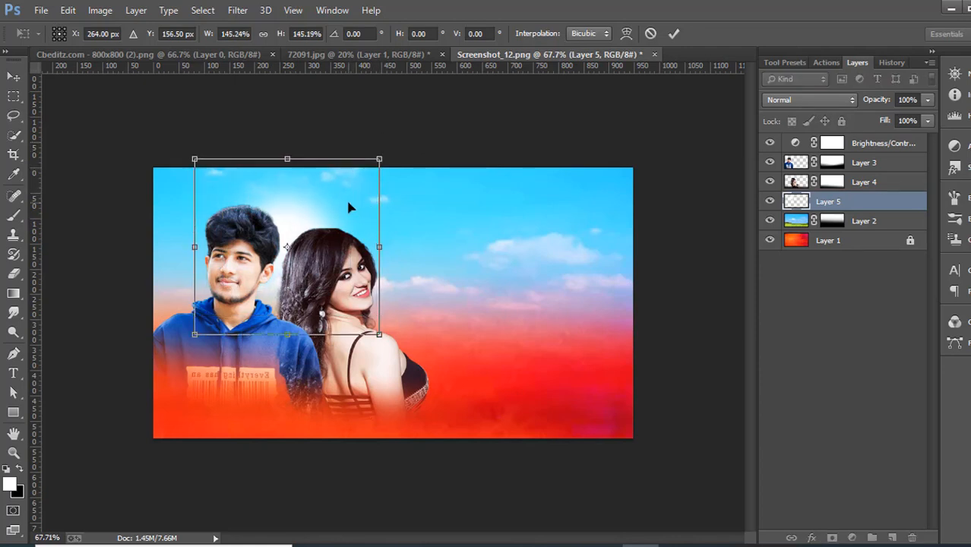
key(Down)
key(Down)
key(Down)
key(Down)
key(Down)
key(Down)
key(Down)
key(Down)
key(Down)
key(Down)
key(Down)
key(Down)
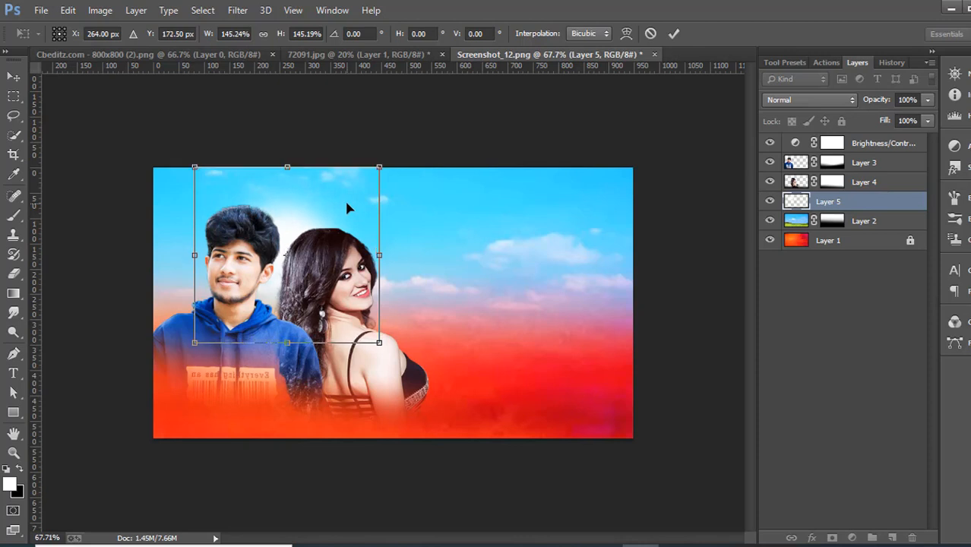
key(Down)
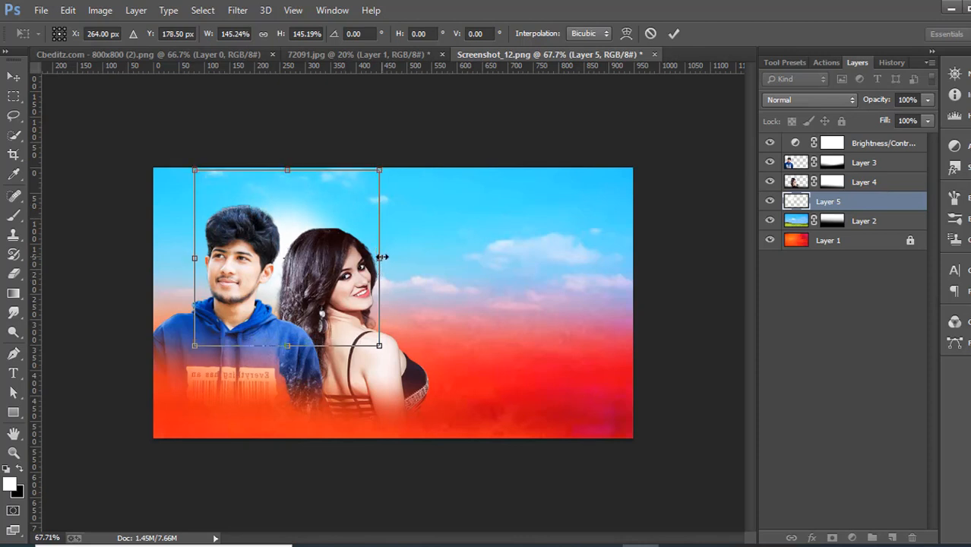
Step: Stretch the glow to about 291% width and 154% height, apply the transform, and lower its layer opacity to 79%
drag(381, 258, 457, 283)
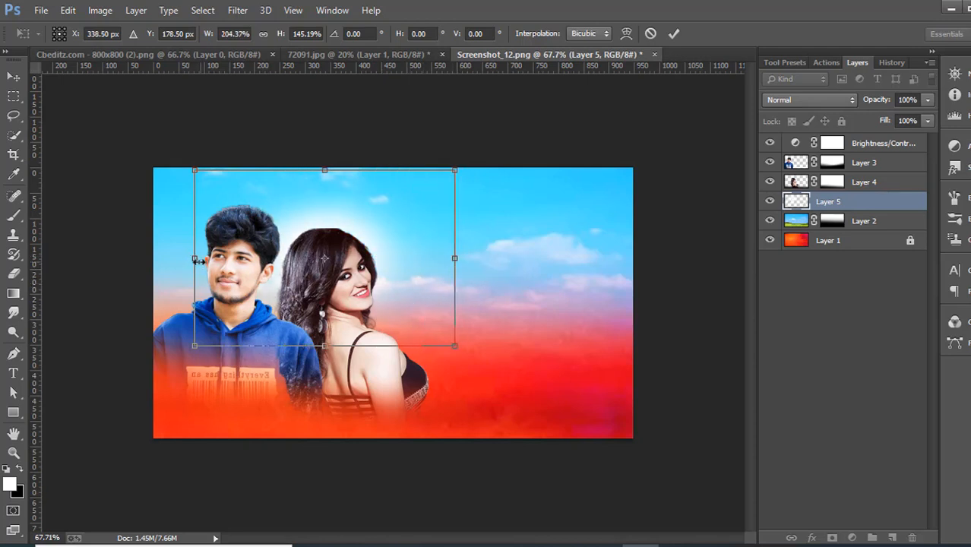
drag(197, 260, 85, 236)
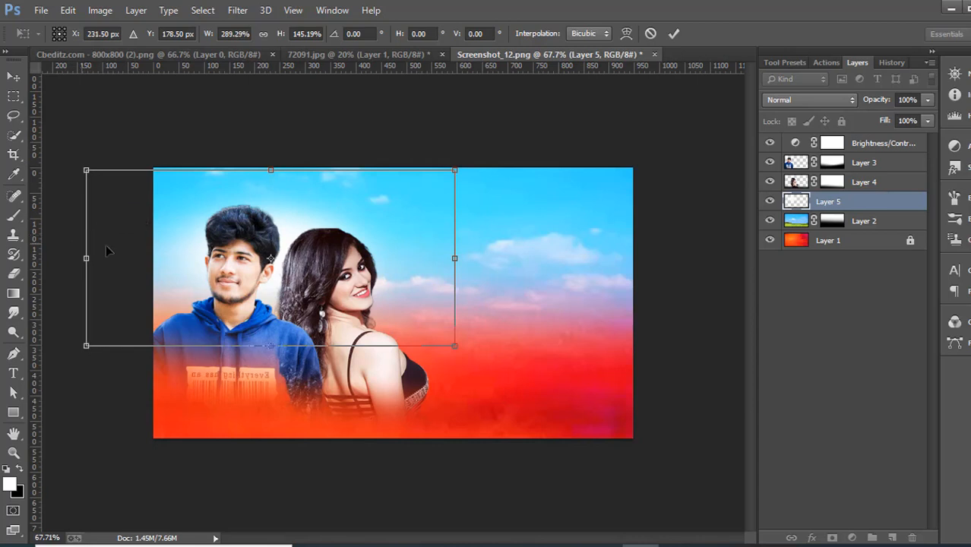
drag(270, 172, 261, 157)
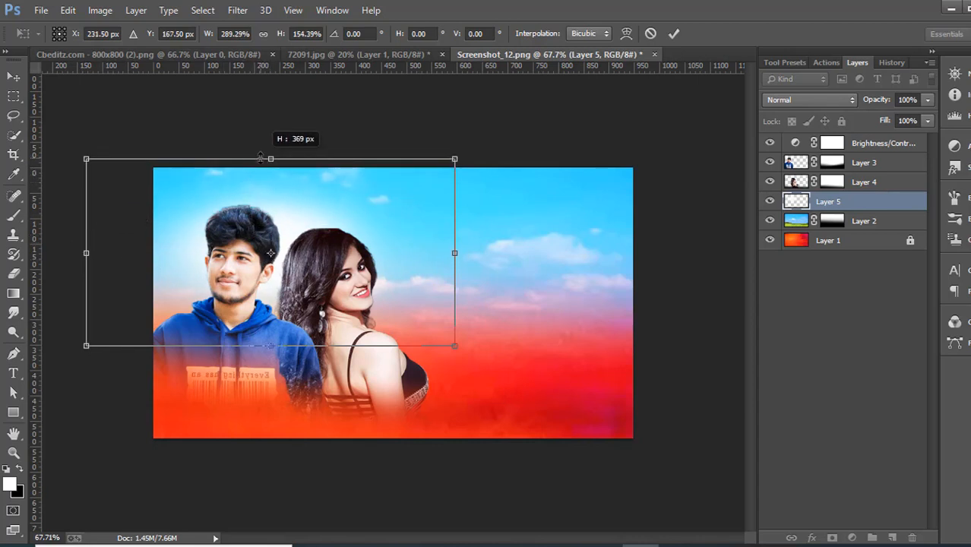
mouse_move(454, 253)
mouse_down()
mouse_move(435, 253)
mouse_move(512, 253)
mouse_move(456, 256)
mouse_up()
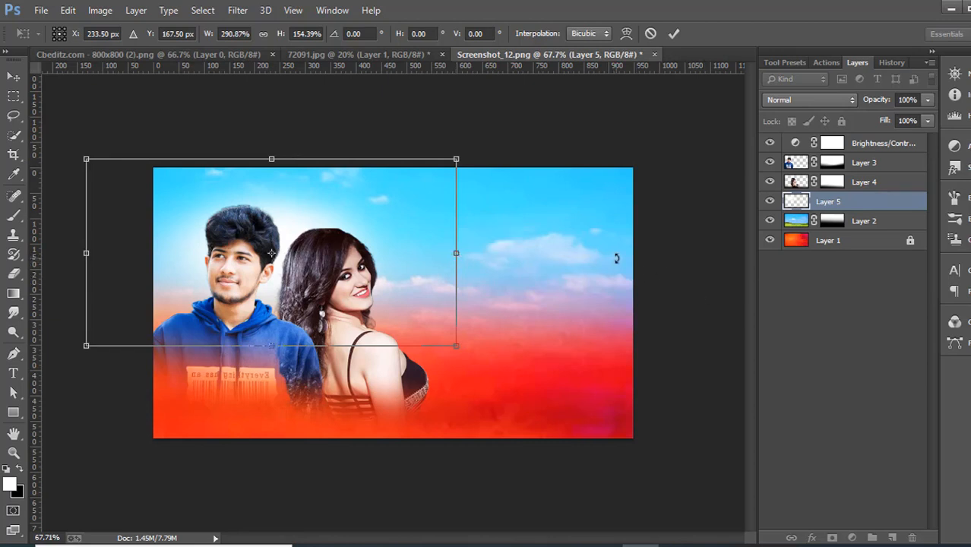
key(Return)
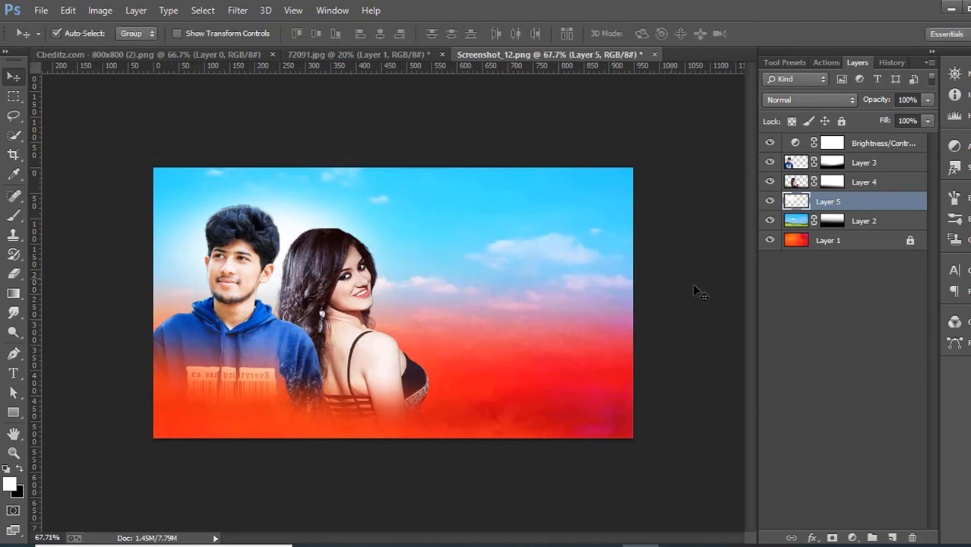
click(926, 99)
click(911, 121)
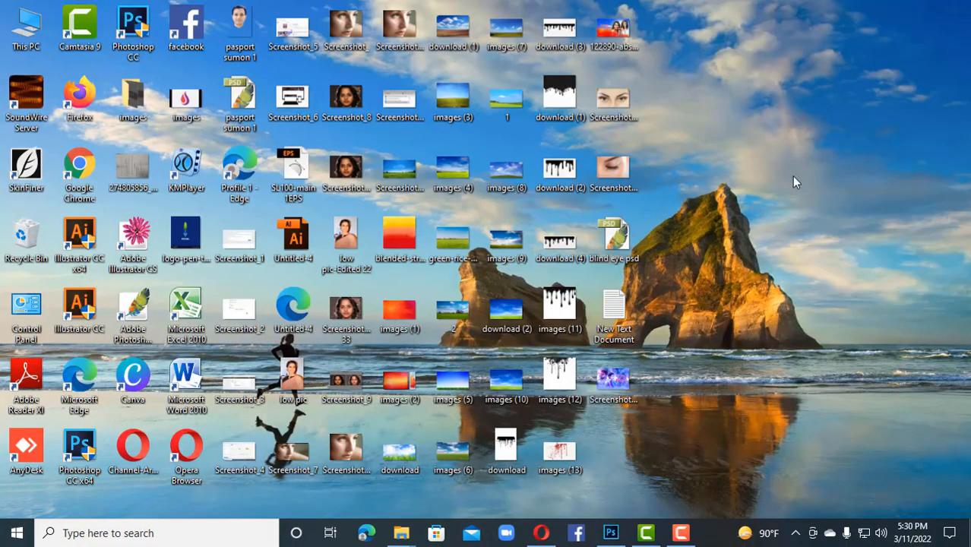
Step: Switch to the desktop, create a new text document there, and open it in Notepad
right_click(792, 177)
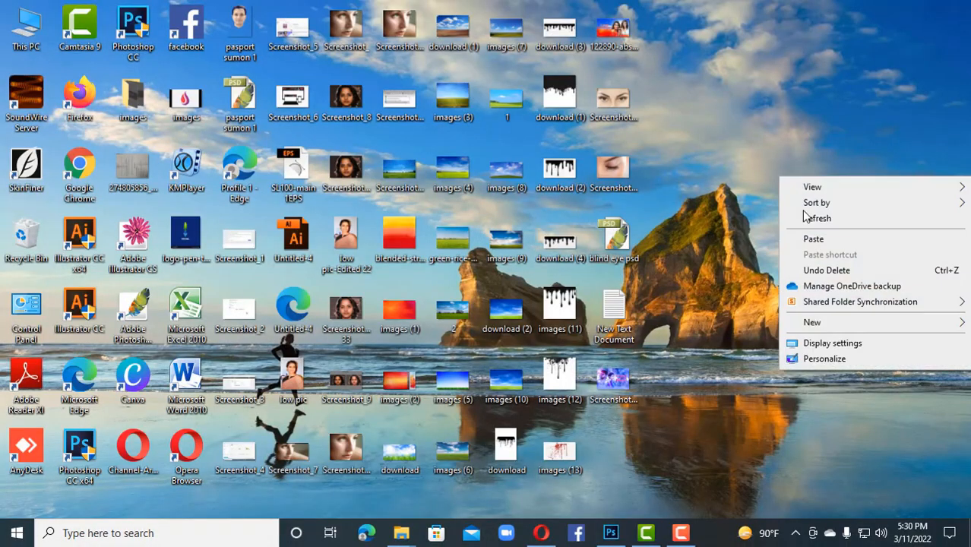
mouse_move(795, 324)
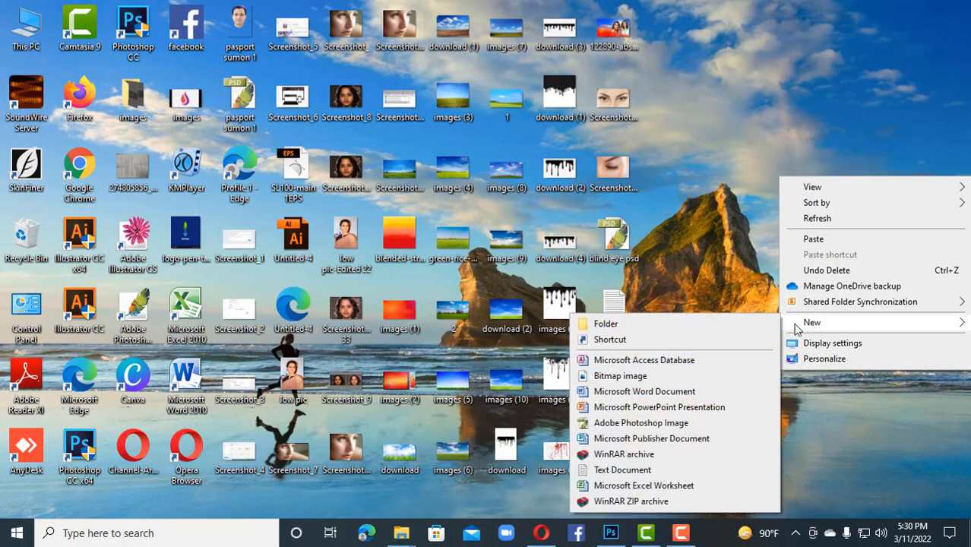
click(659, 470)
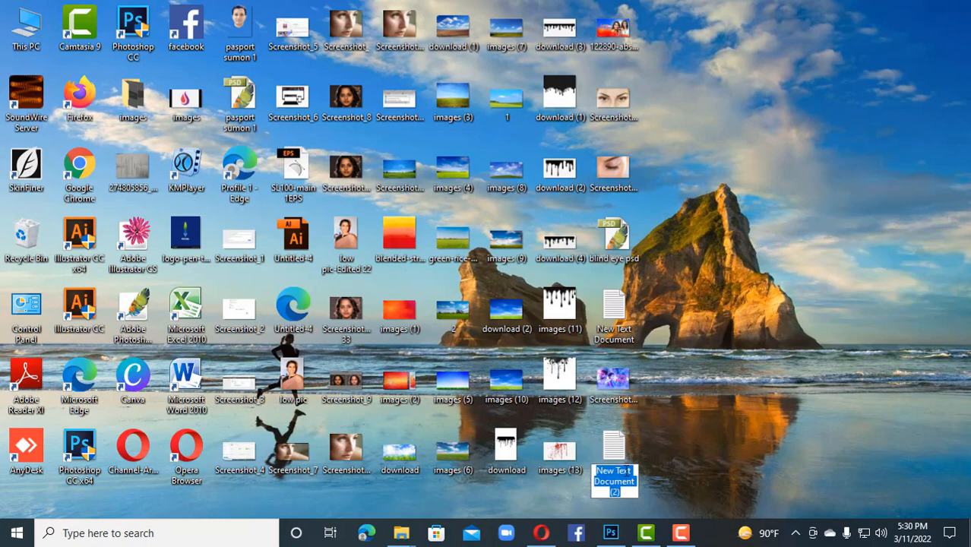
click(615, 452)
double_click(615, 452)
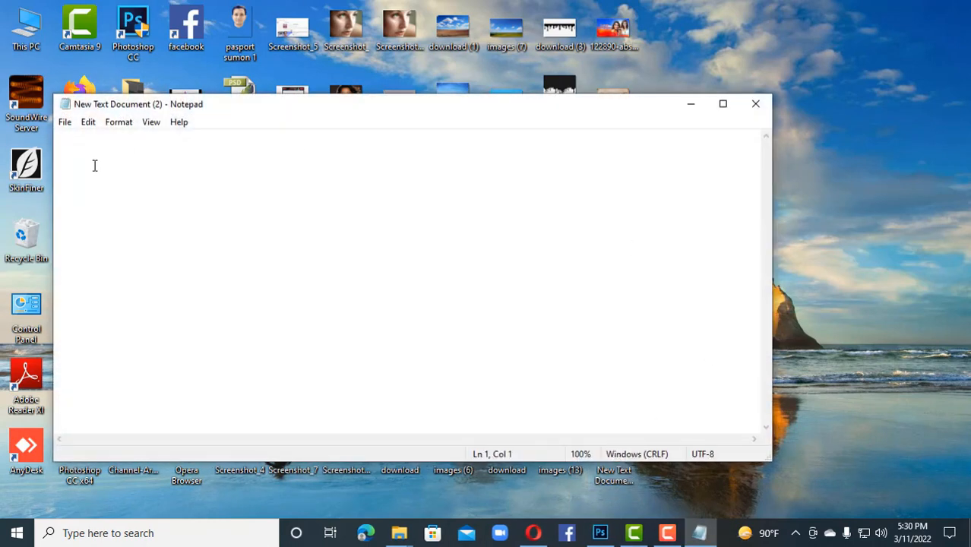
Step: Show the Bijoy Bayanno keyboard toolbar, move it clear of the document window, and switch the input mode to Unicode
click(795, 534)
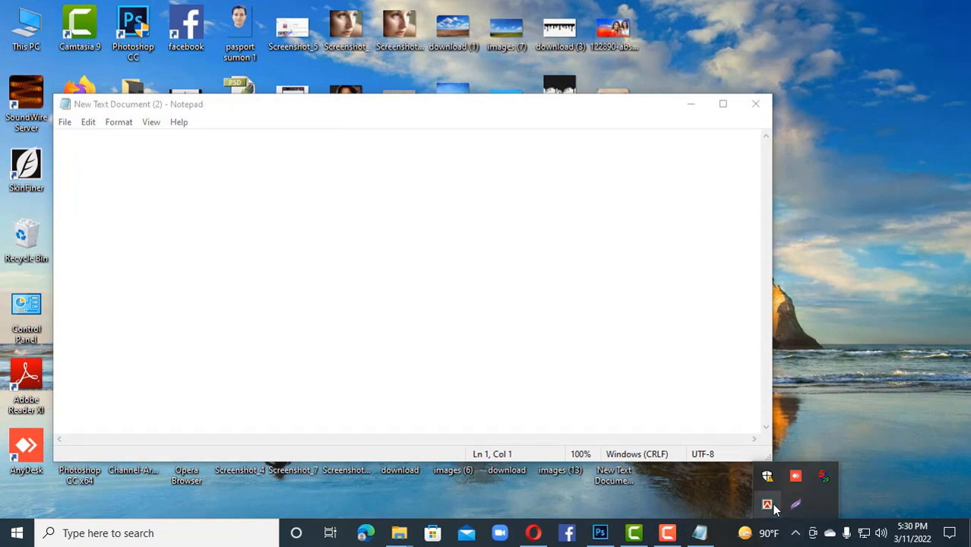
right_click(767, 503)
click(726, 474)
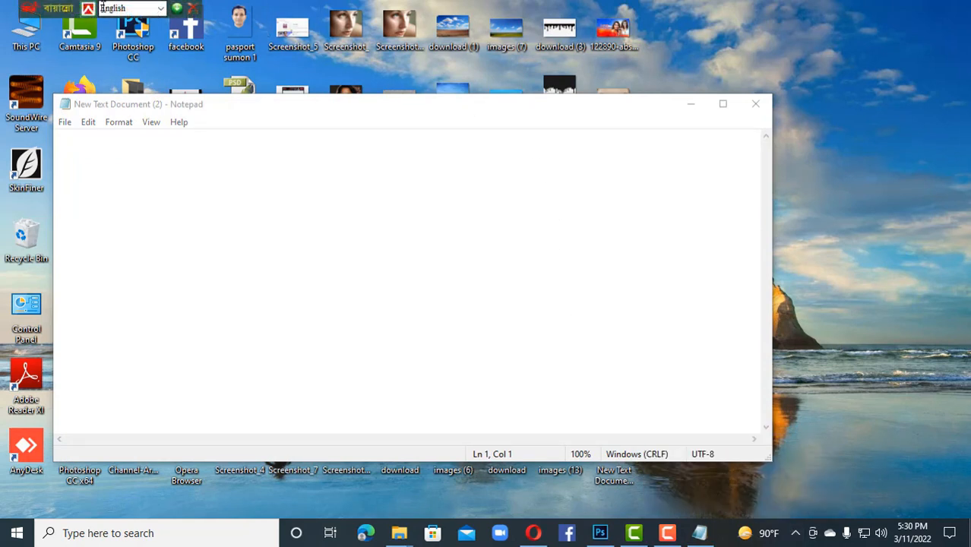
drag(68, 9, 805, 31)
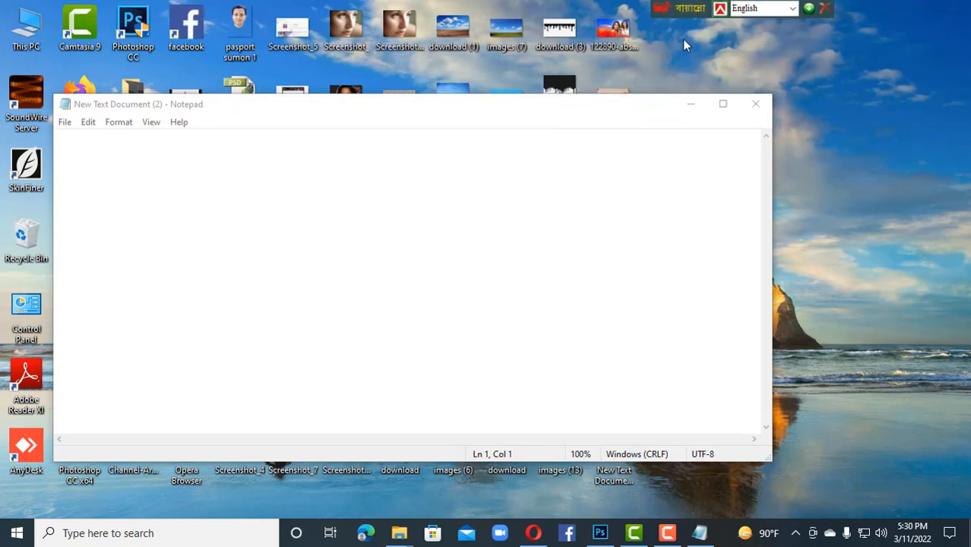
click(788, 12)
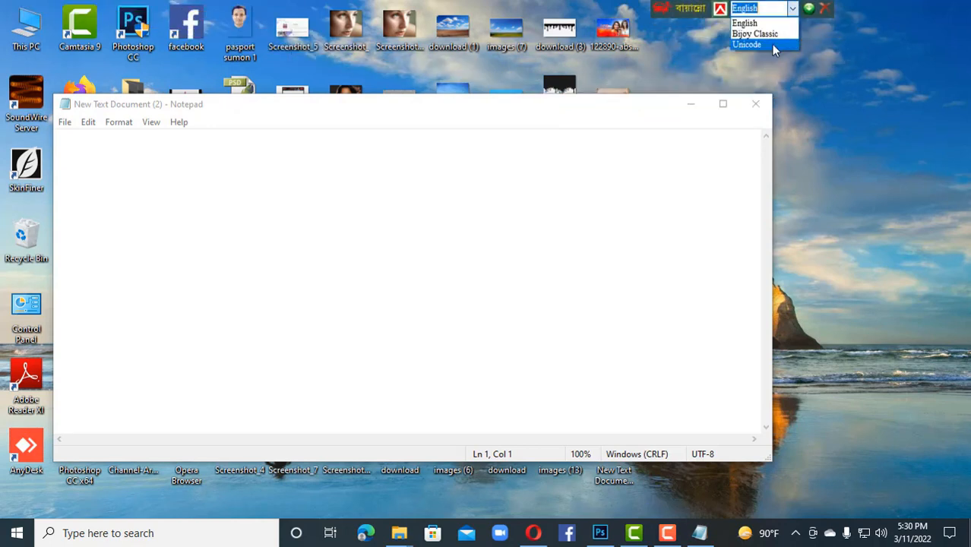
click(770, 43)
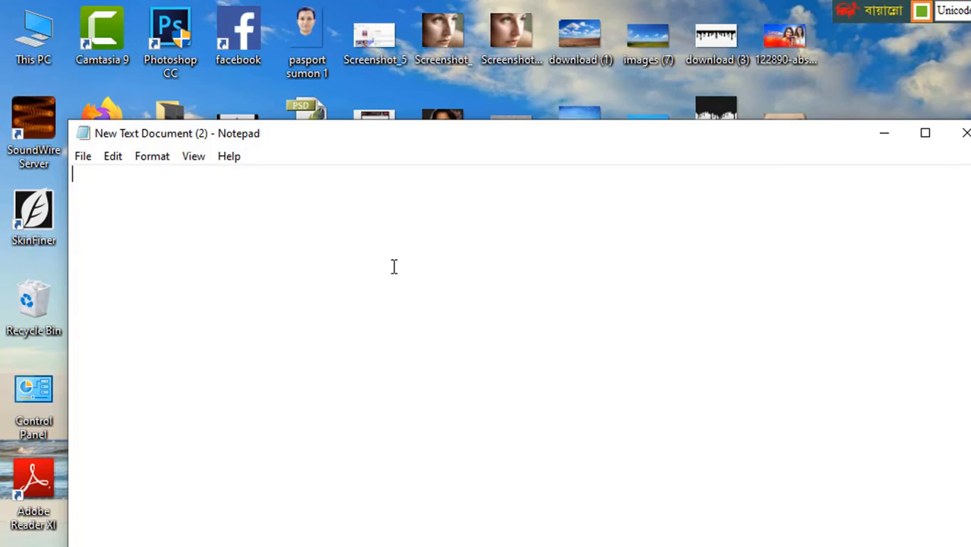
Step: Write the Bengali text "ভালোবাসা" on the first line and "ডটকম" on the second line of the document
text(য)
key(BackSpace)
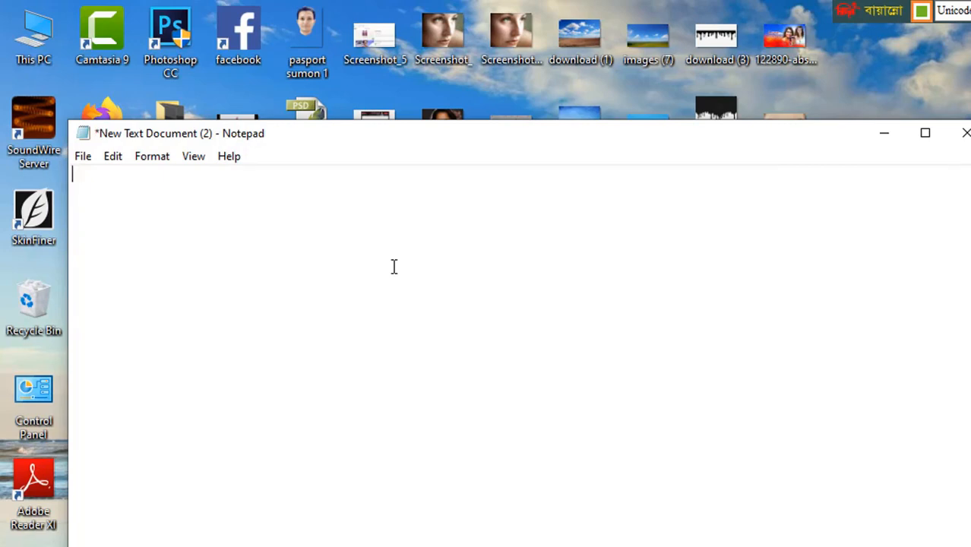
text(ভাঅে)
key(BackSpace)
key(BackSpace)
key(BackSpace)
text(ভালেবাসাস)
text(ভ)
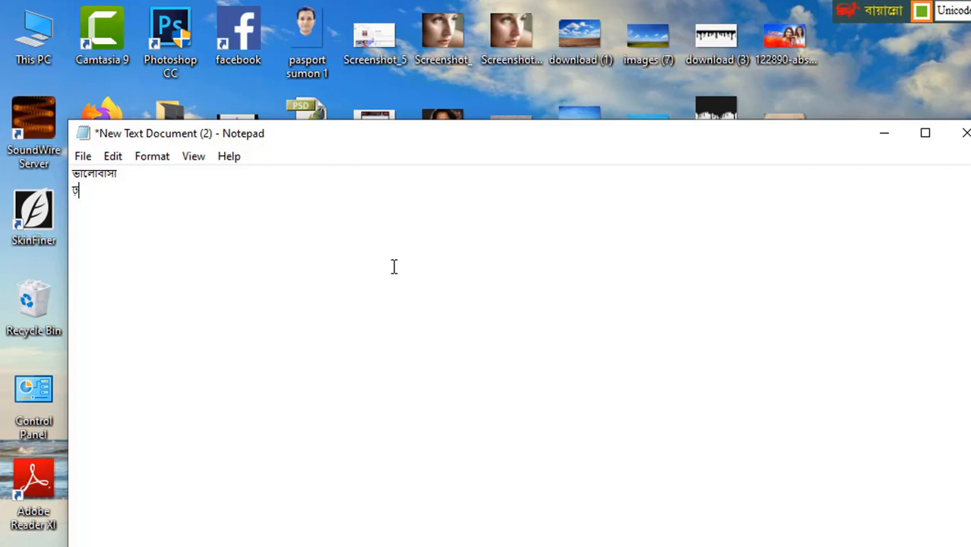
key(BackSpace)
text(ভ)
text(টকম)
Step: Copy both lines of the Bengali text from the document
drag(70, 168, 113, 206)
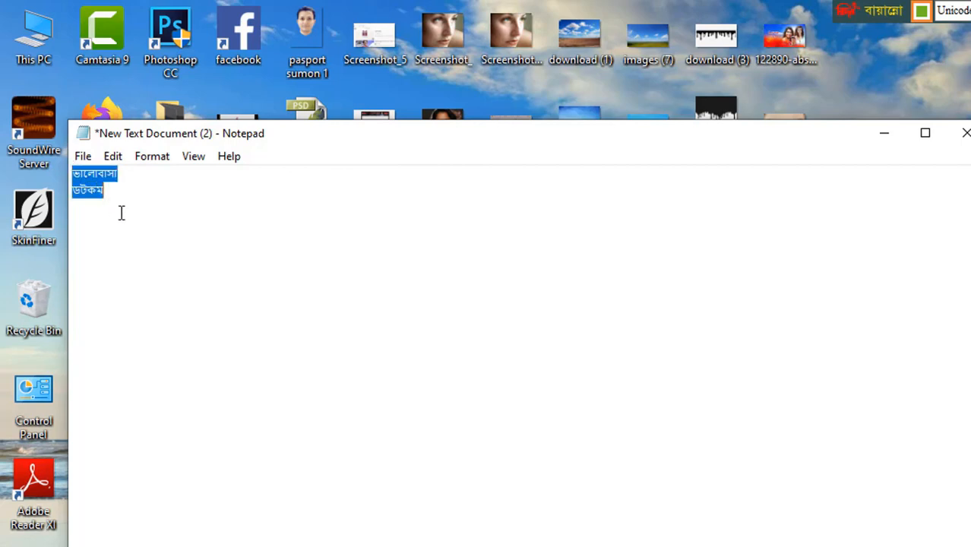
right_click(91, 181)
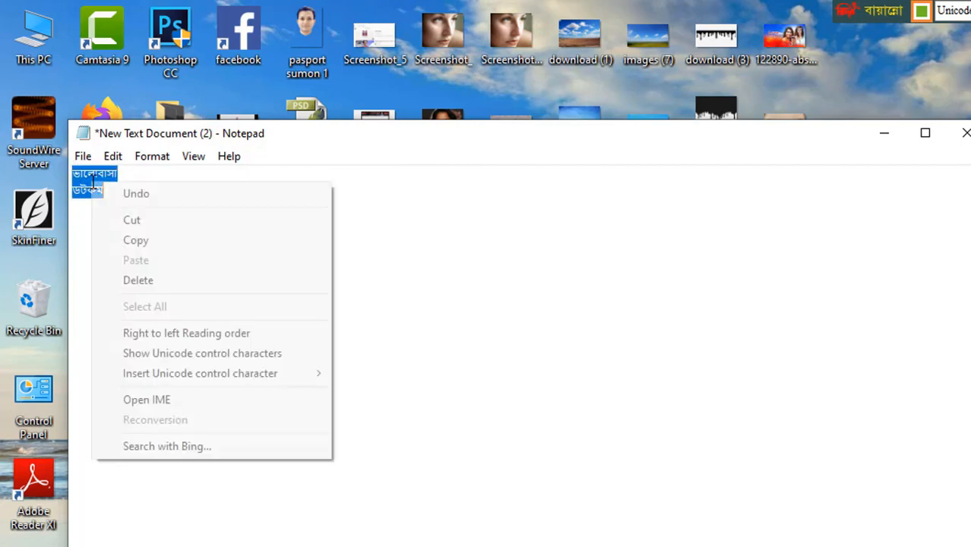
click(136, 241)
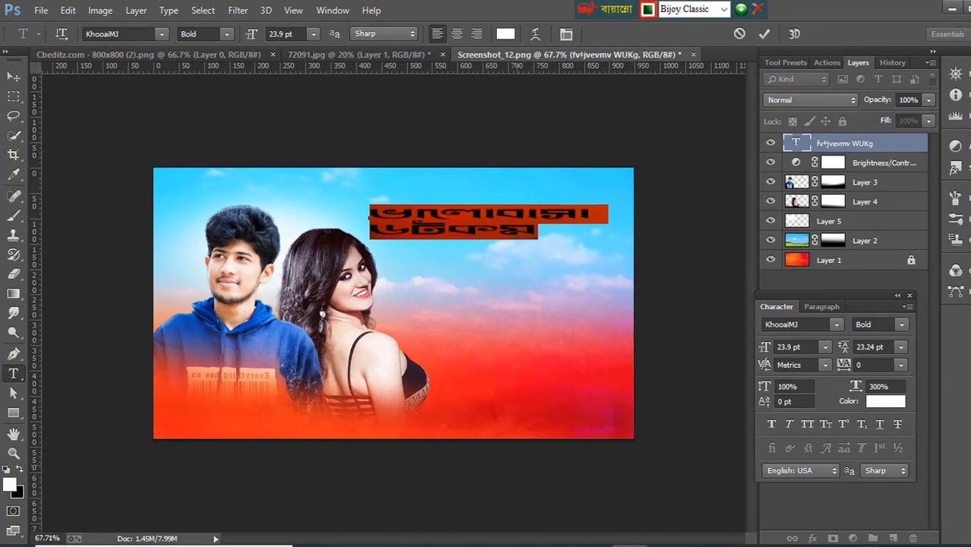
Step: In Photoshop, commit the Bengali text and enable a Drop Shadow in its layer style
click(890, 144)
double_click(890, 144)
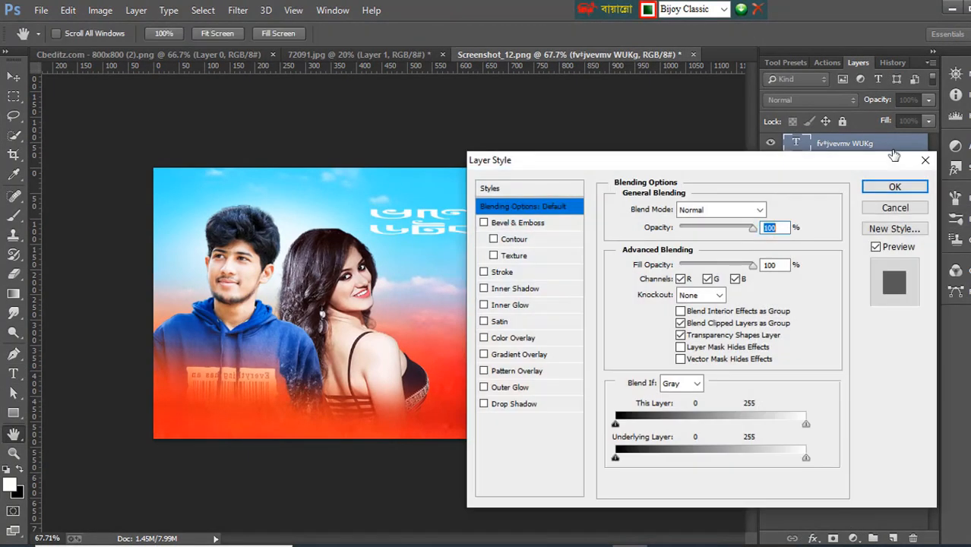
drag(757, 164, 793, 102)
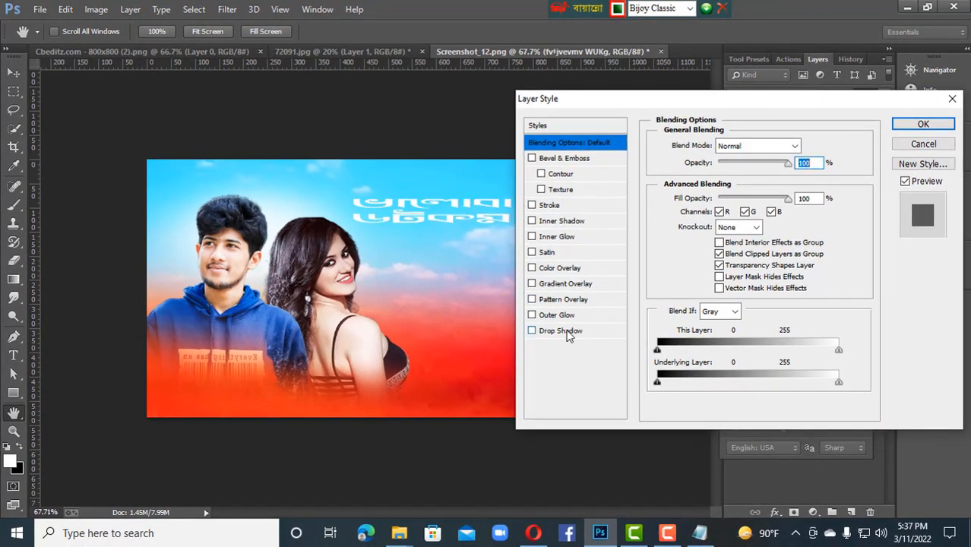
click(567, 332)
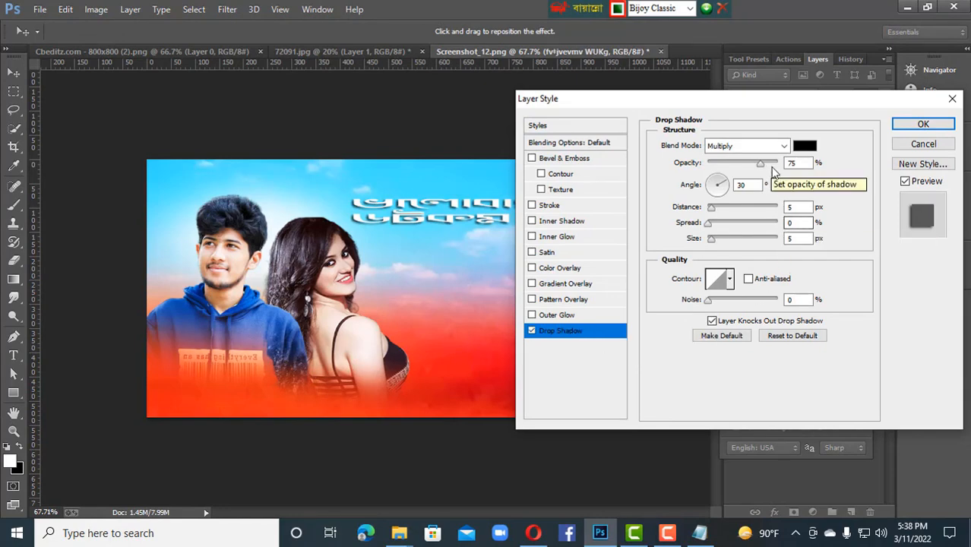
Step: Set the drop shadow color to white (ffffff) with 15% opacity and apply the layer style
click(804, 147)
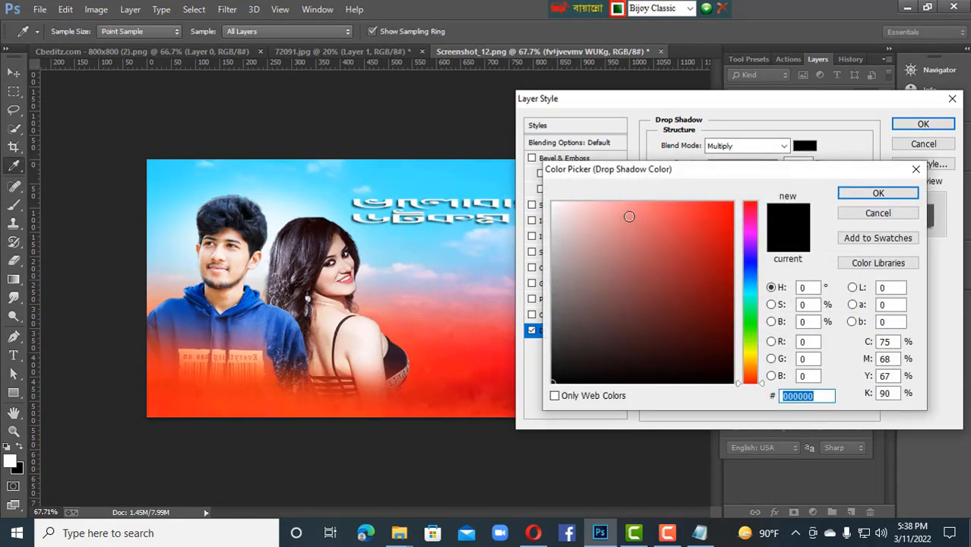
click(555, 255)
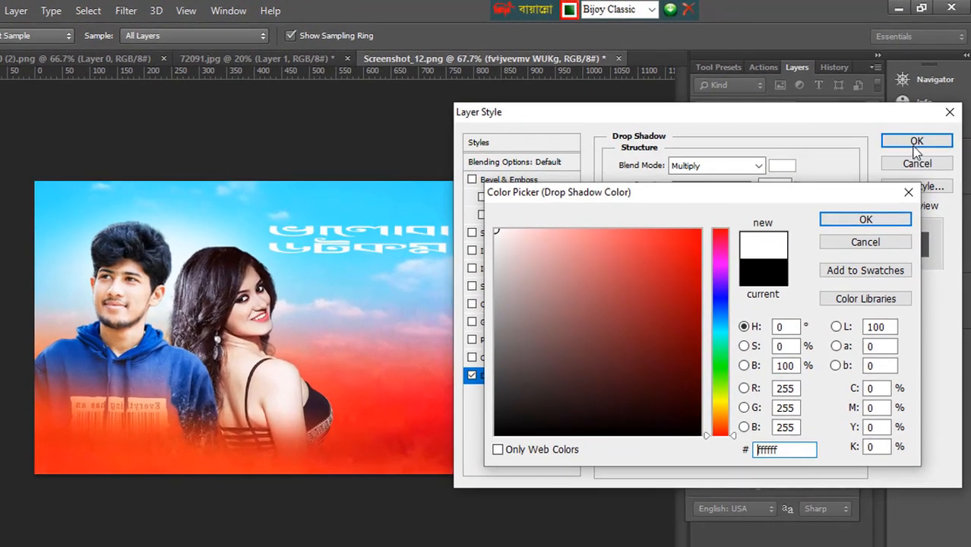
click(911, 142)
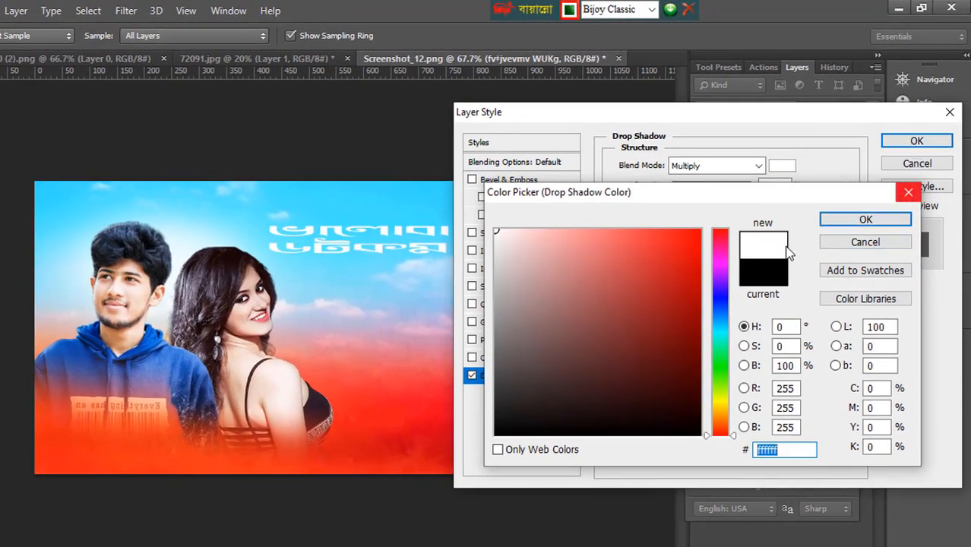
click(863, 219)
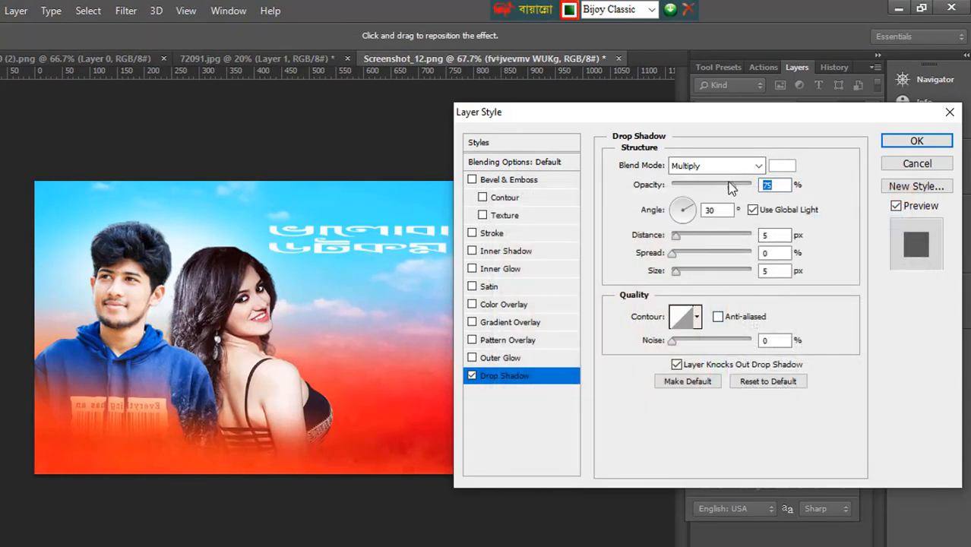
drag(727, 186, 684, 187)
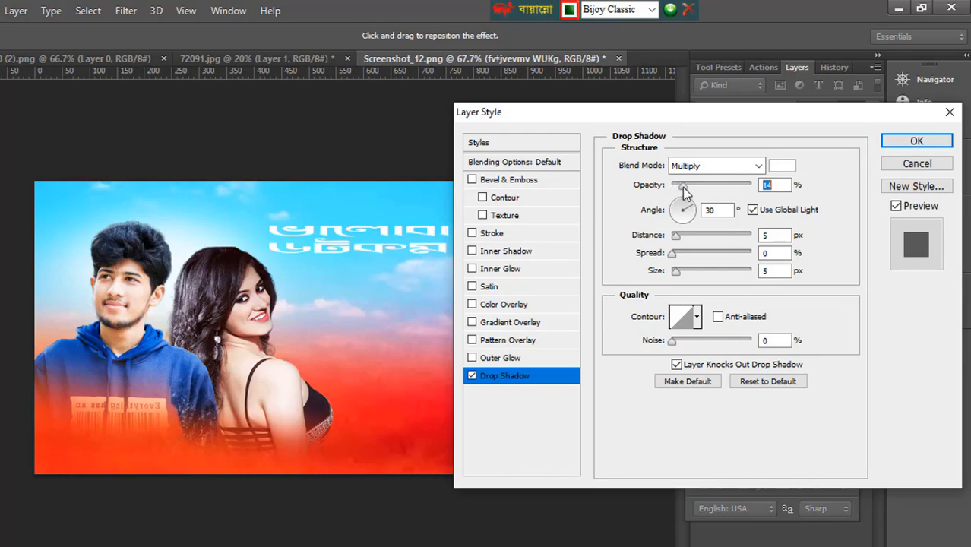
click(916, 141)
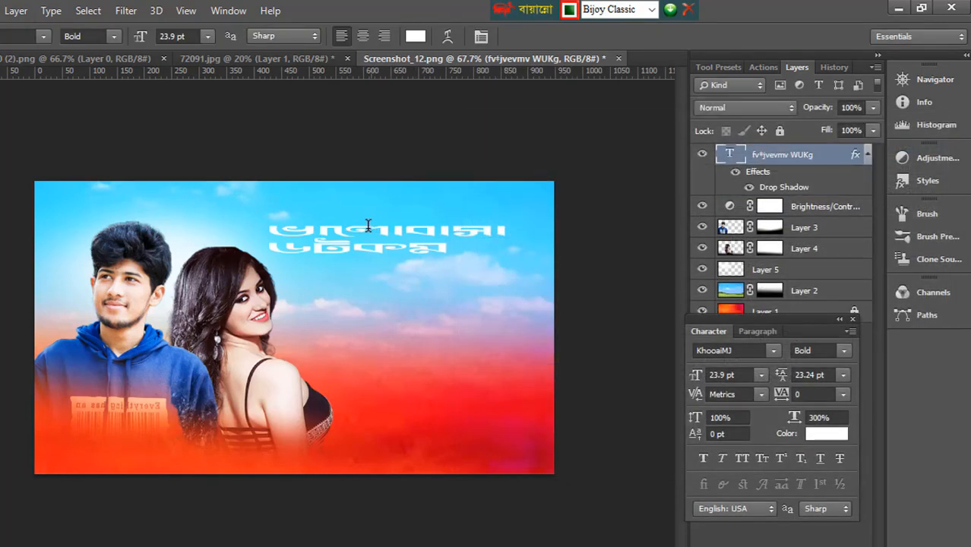
Step: Recolor both lines of the Bengali title to bright red and commit the text edit
double_click(322, 232)
key(ctrl+a)
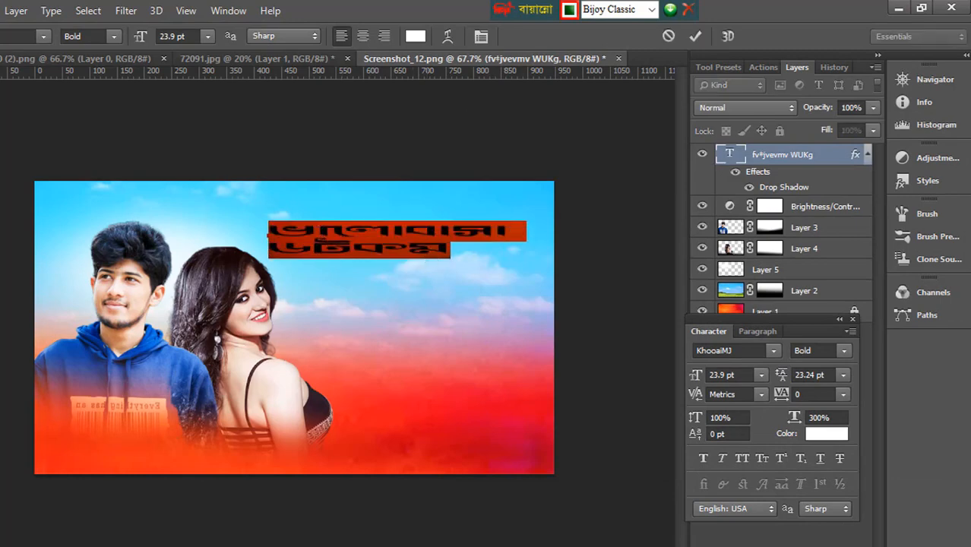
click(1, 470)
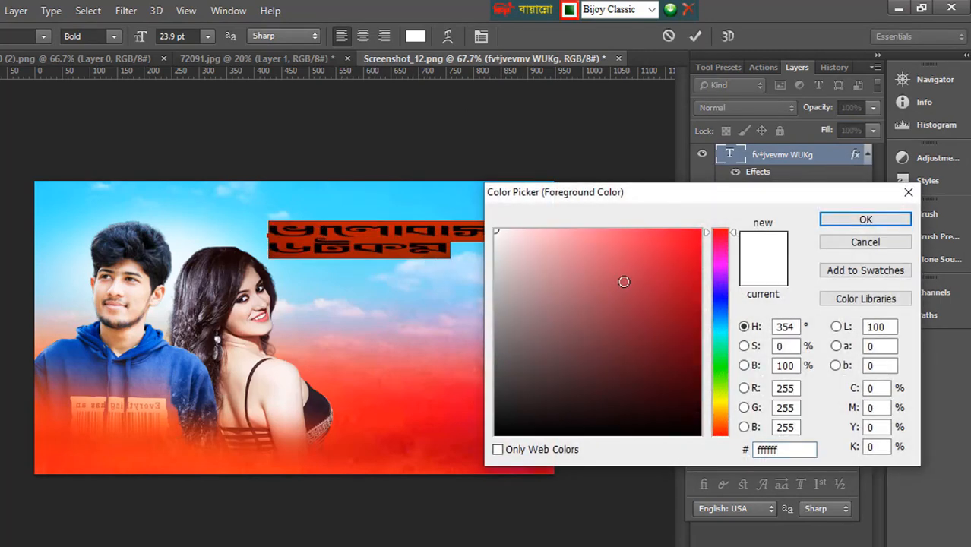
drag(632, 274, 814, 200)
click(847, 218)
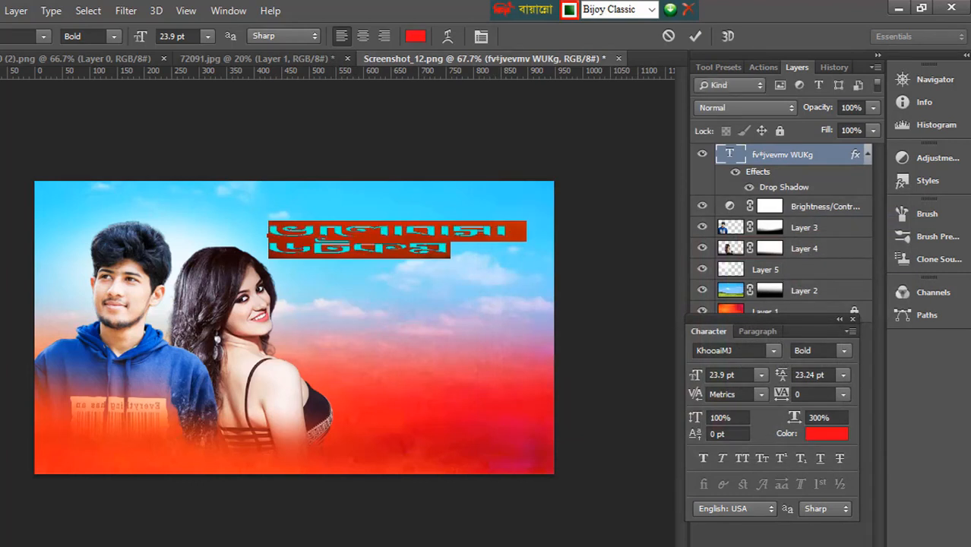
click(2, 80)
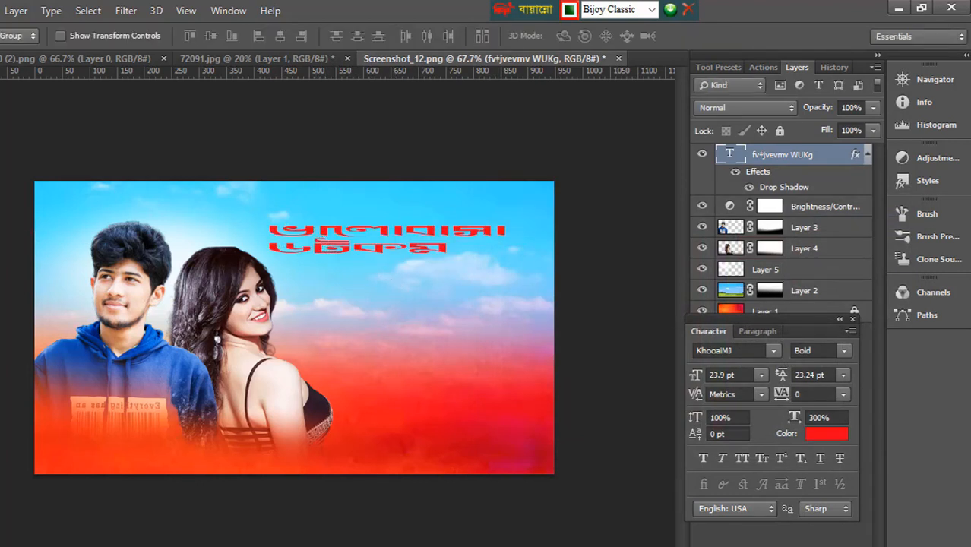
Step: Reopen the title layer's Drop Shadow settings and change the shadow to black (000000) at 69% opacity
key(t)
double_click(331, 237)
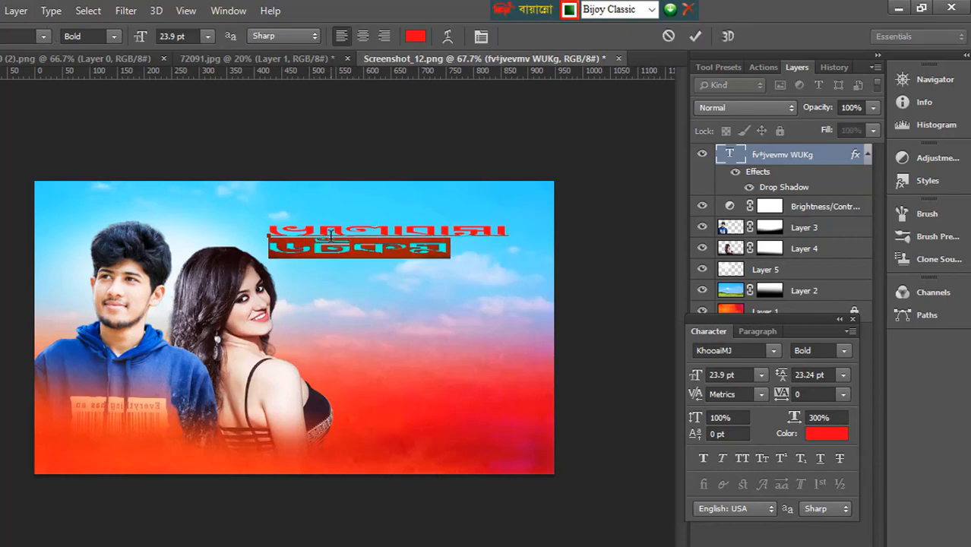
drag(292, 233, 456, 270)
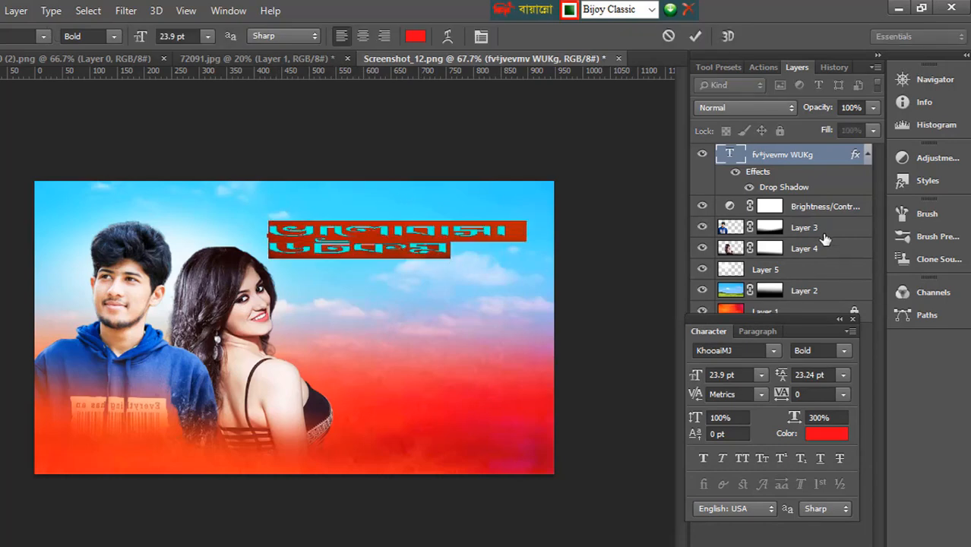
click(824, 163)
double_click(824, 163)
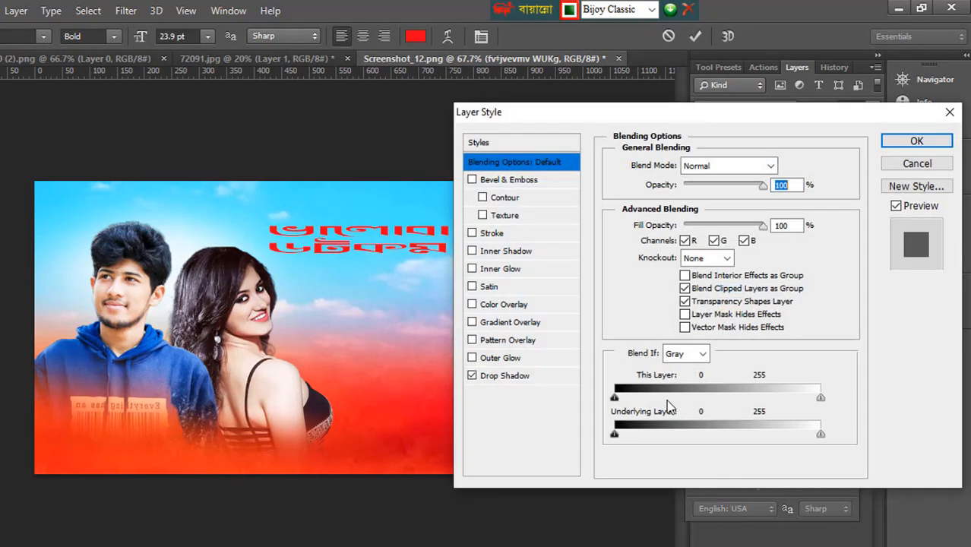
click(531, 376)
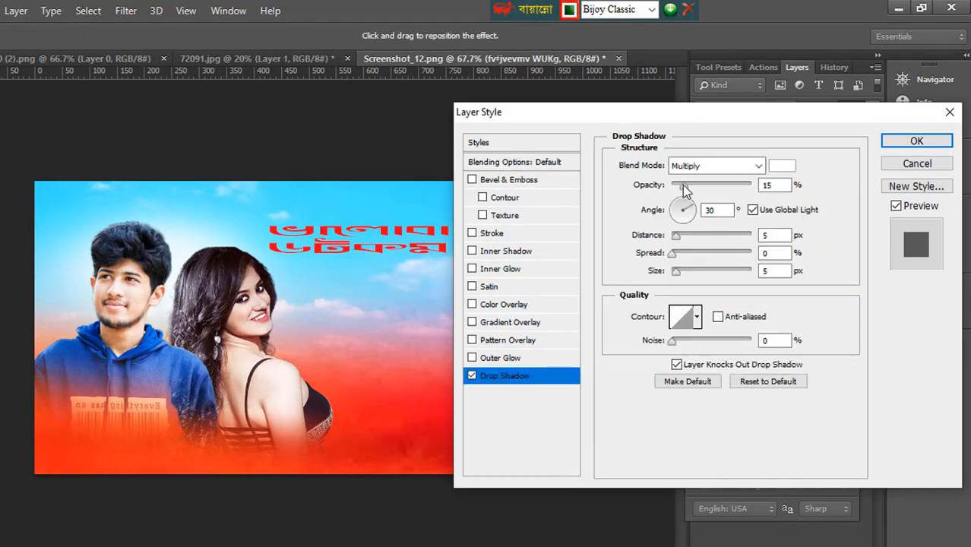
drag(682, 186, 699, 191)
click(781, 165)
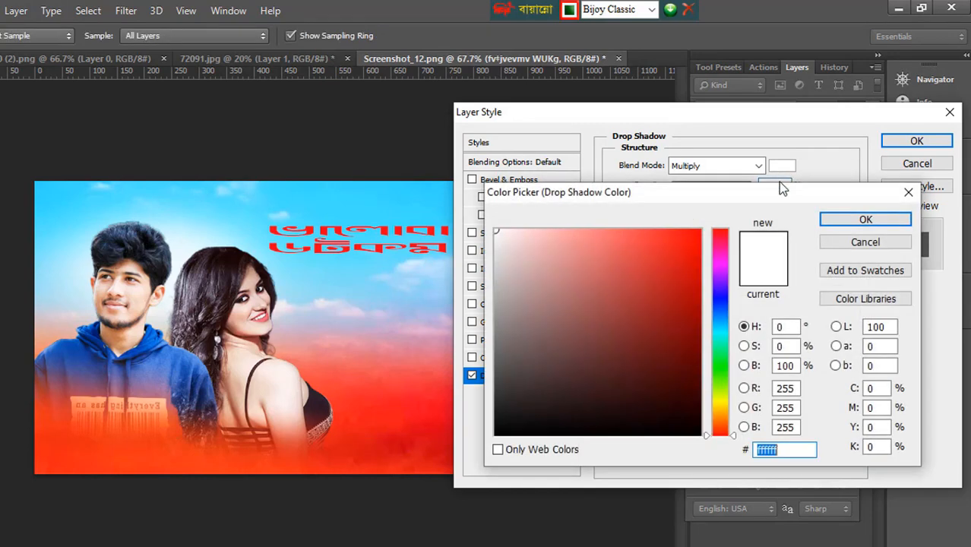
drag(666, 397, 709, 434)
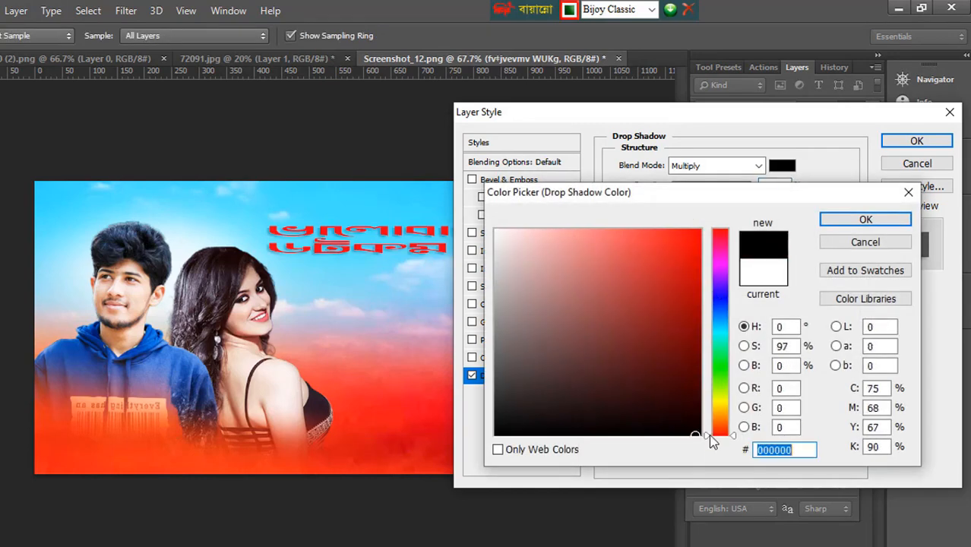
click(863, 220)
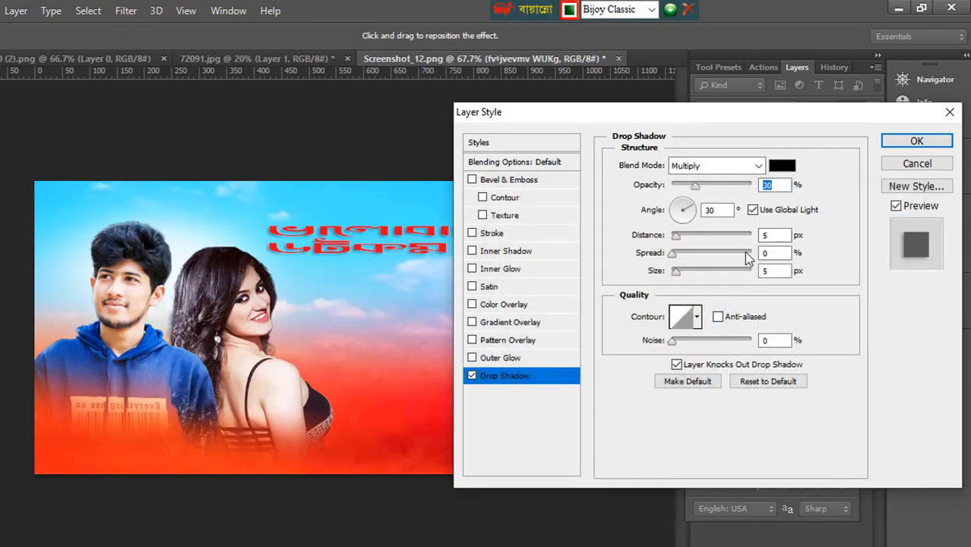
drag(694, 188, 728, 202)
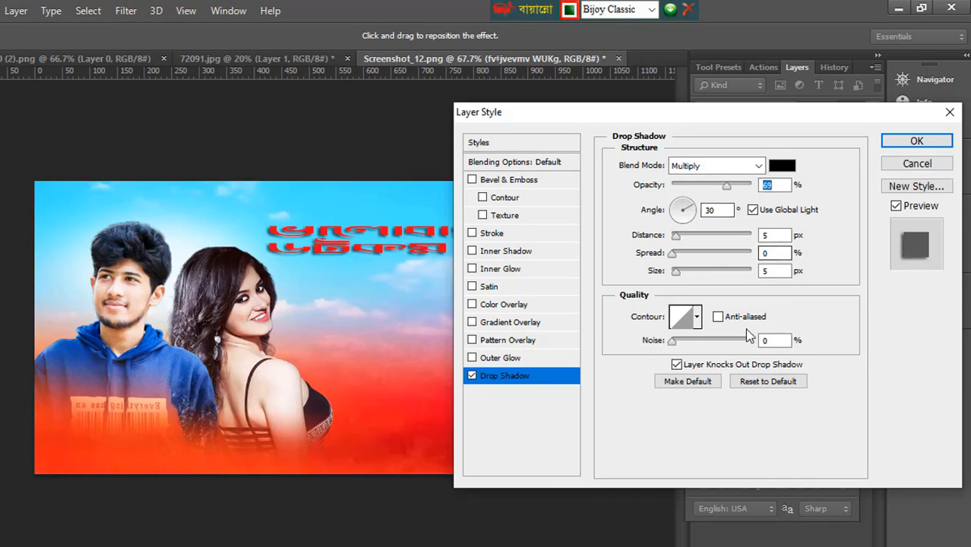
Step: Set the drop shadow's spread to 17%, distance to 5 px and size to 9 px
drag(675, 258, 687, 262)
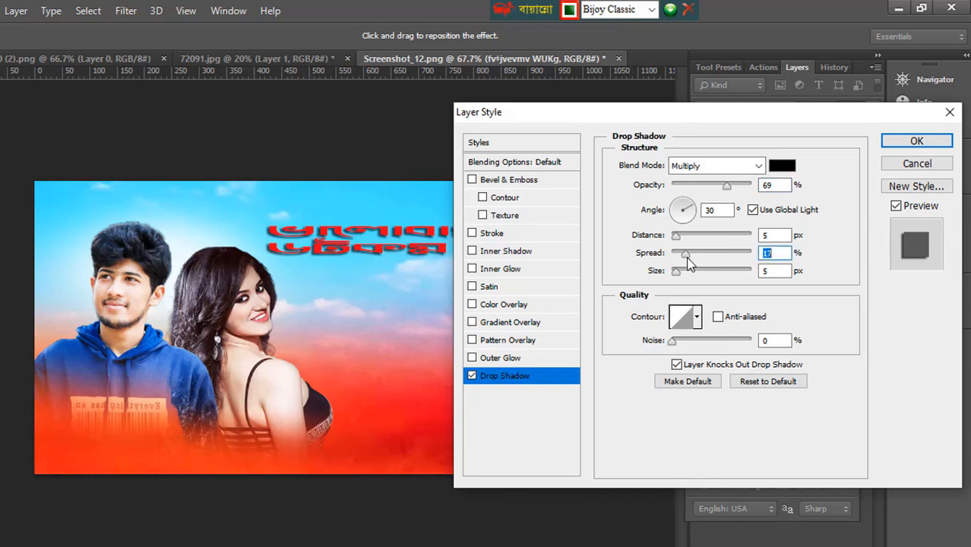
drag(677, 239, 674, 246)
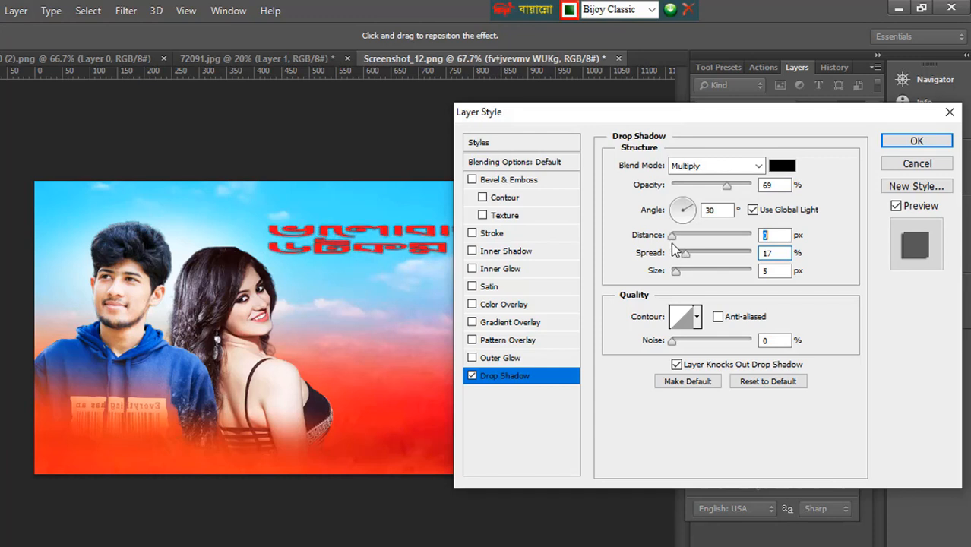
mouse_move(676, 270)
mouse_down()
mouse_move(693, 278)
mouse_move(681, 269)
mouse_up()
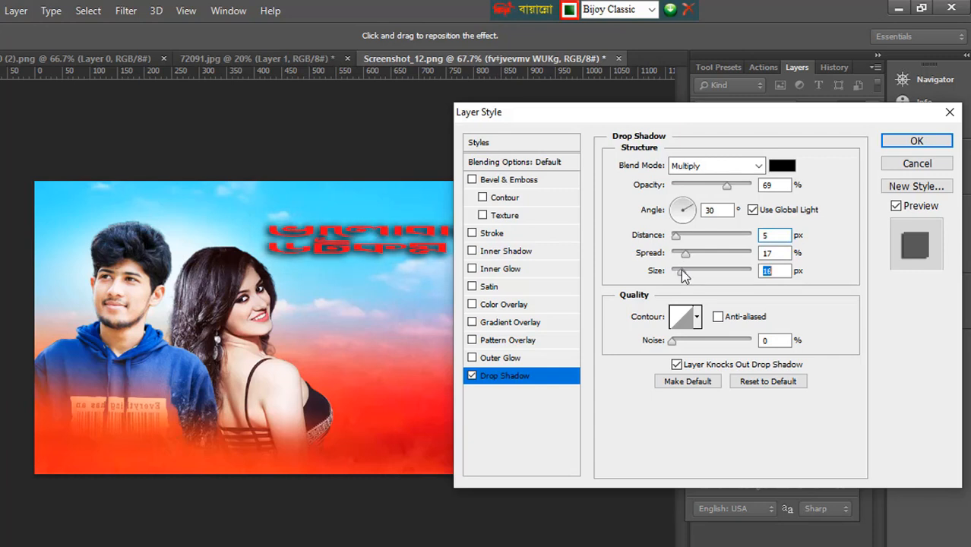
drag(682, 270, 683, 269)
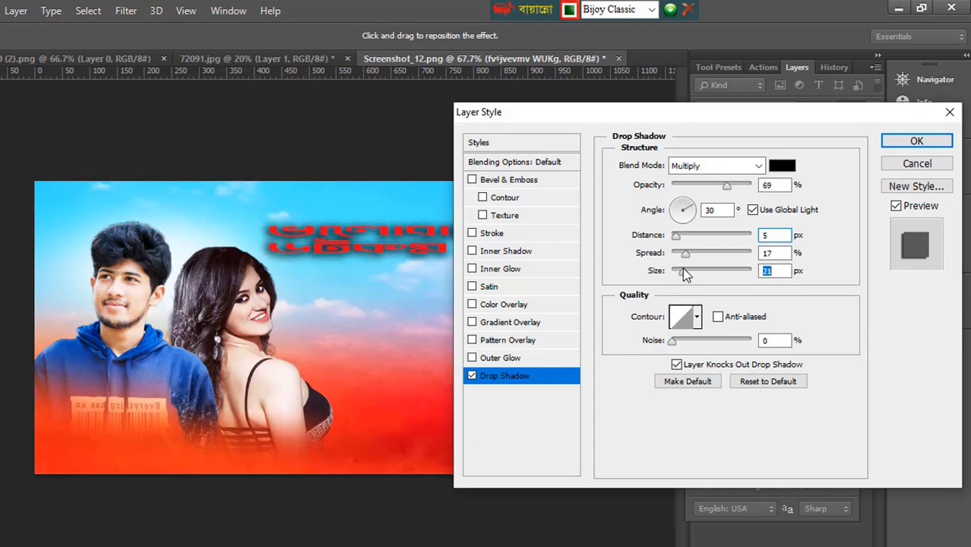
drag(682, 268, 681, 267)
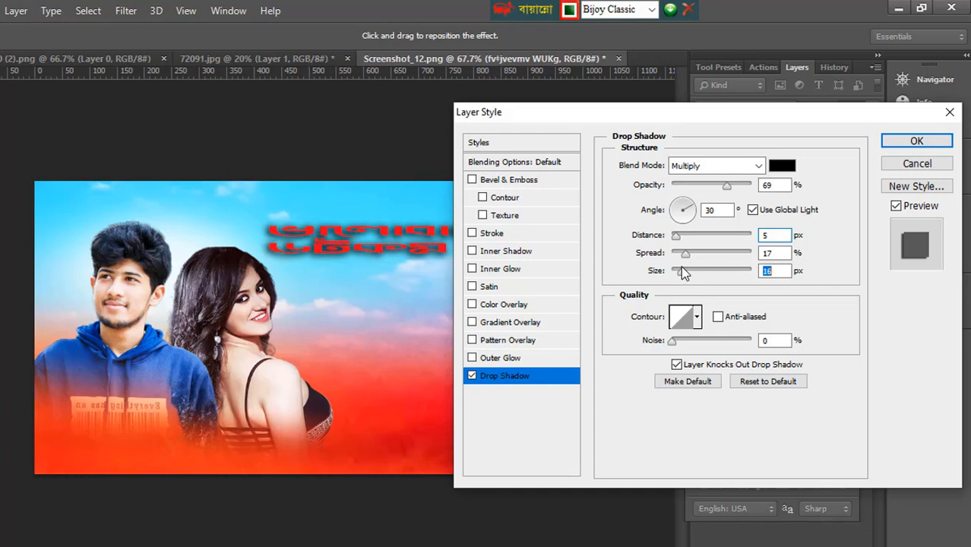
text(9)
key(Tab)
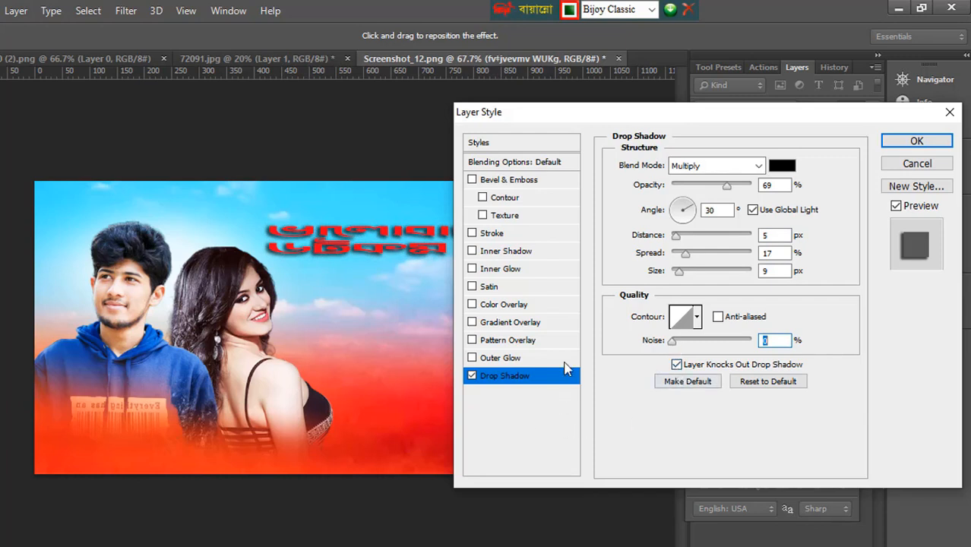
Step: Add a 3 px outside stroke in yellow-green (d5ff0f) to the title and apply the layer style
click(530, 236)
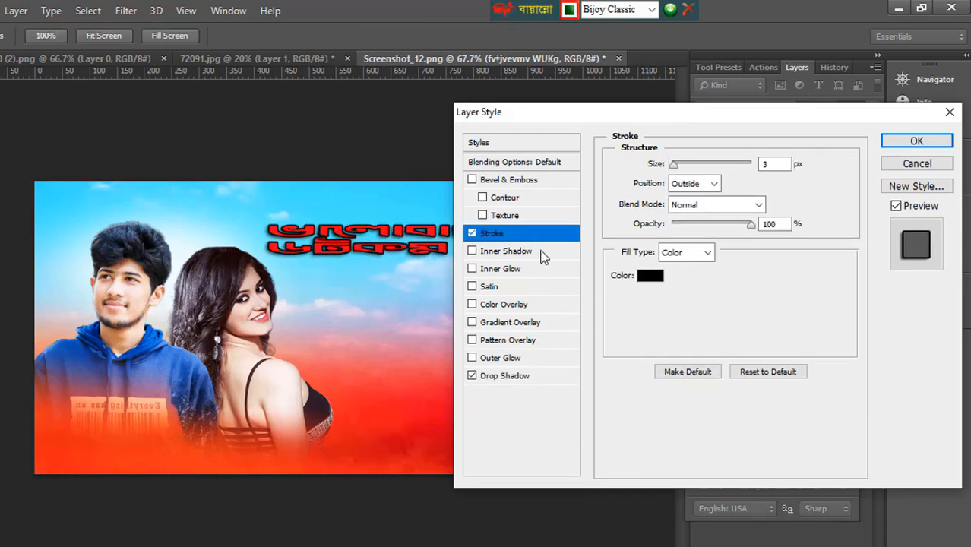
click(658, 276)
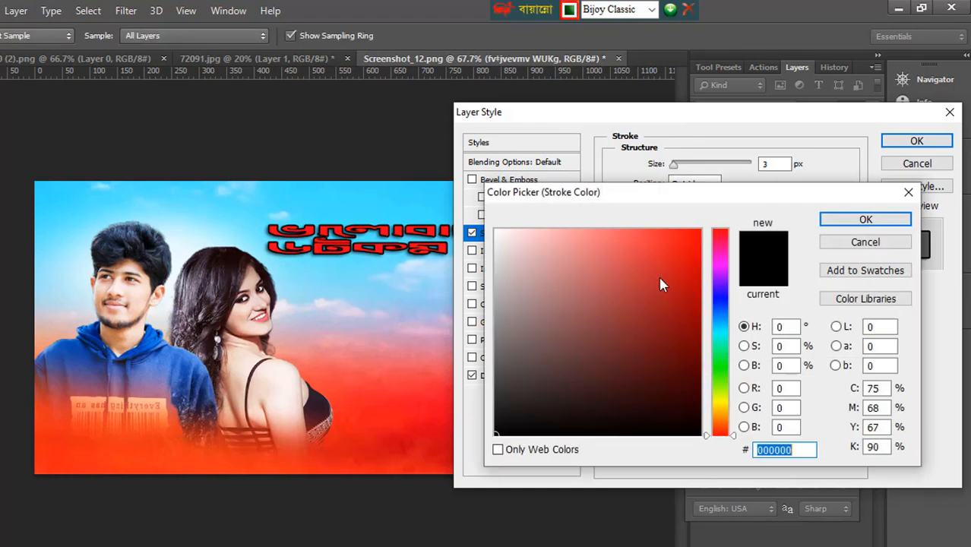
click(721, 395)
click(689, 229)
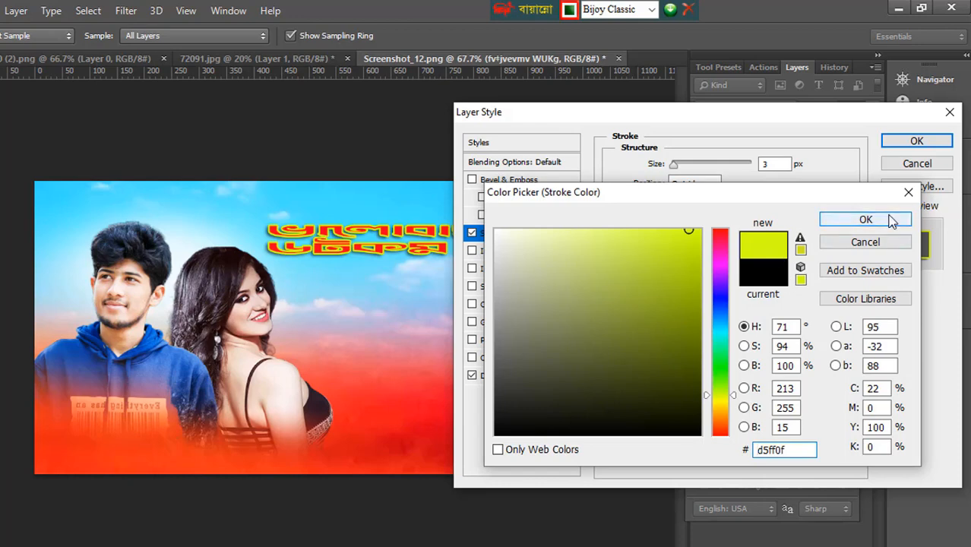
click(865, 219)
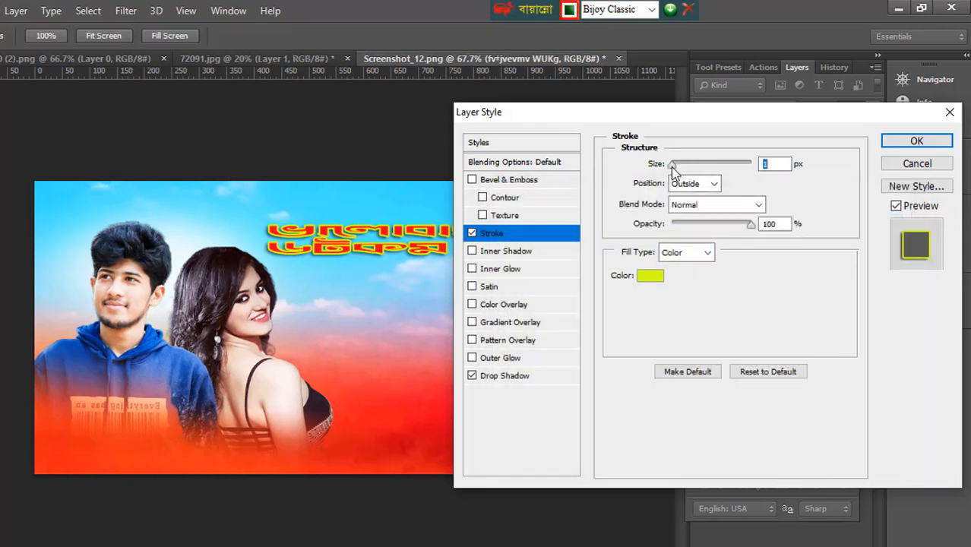
drag(671, 166, 676, 168)
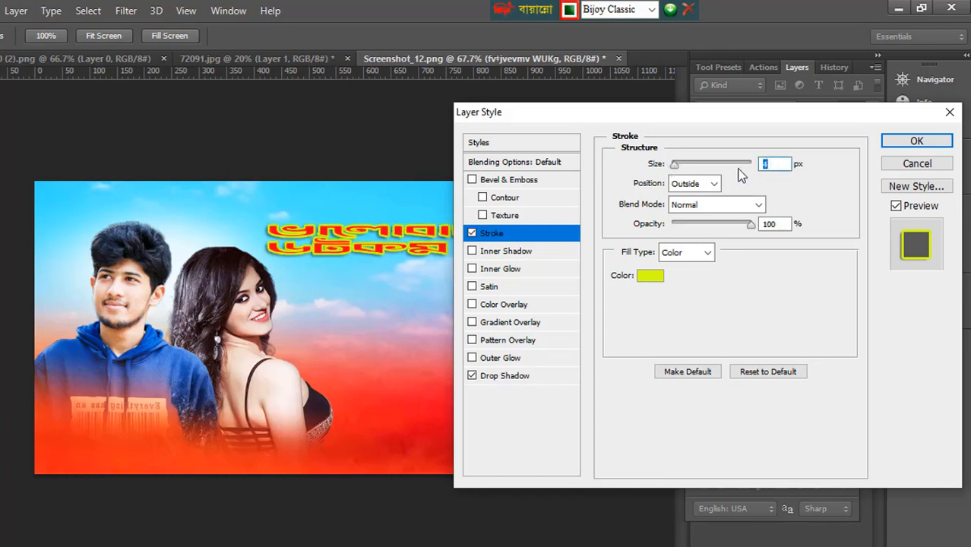
text(3)
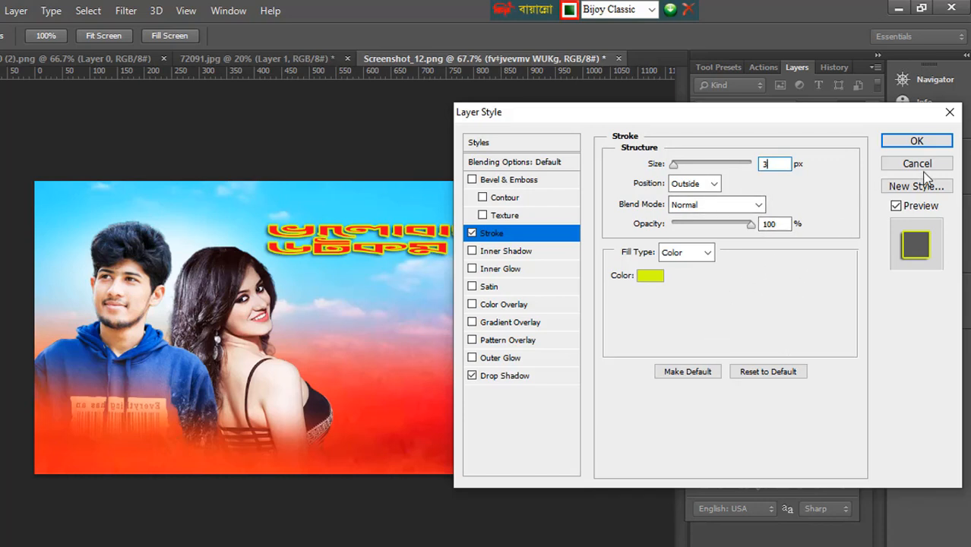
click(916, 142)
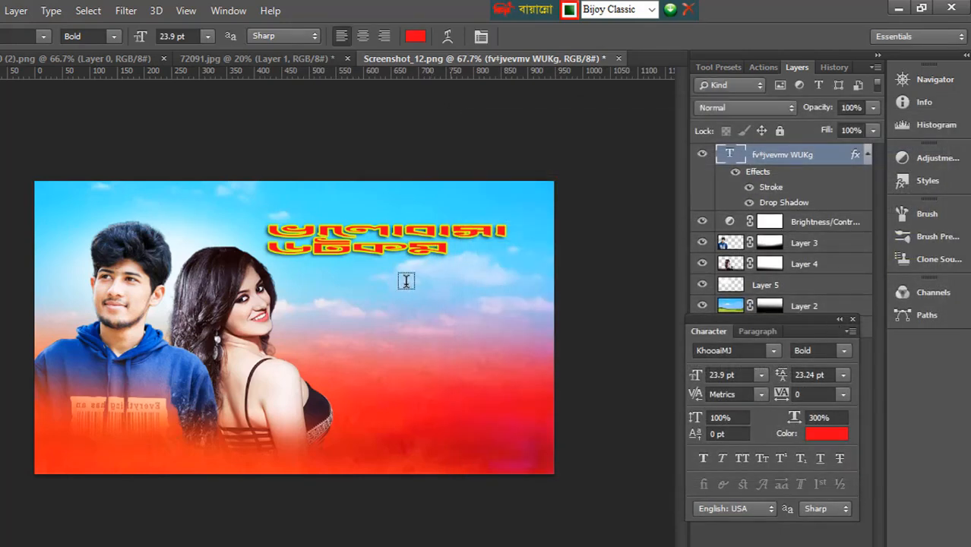
Step: Set the leading of both title lines to 35.24 pt and commit the text edit
double_click(277, 230)
drag(278, 225, 386, 263)
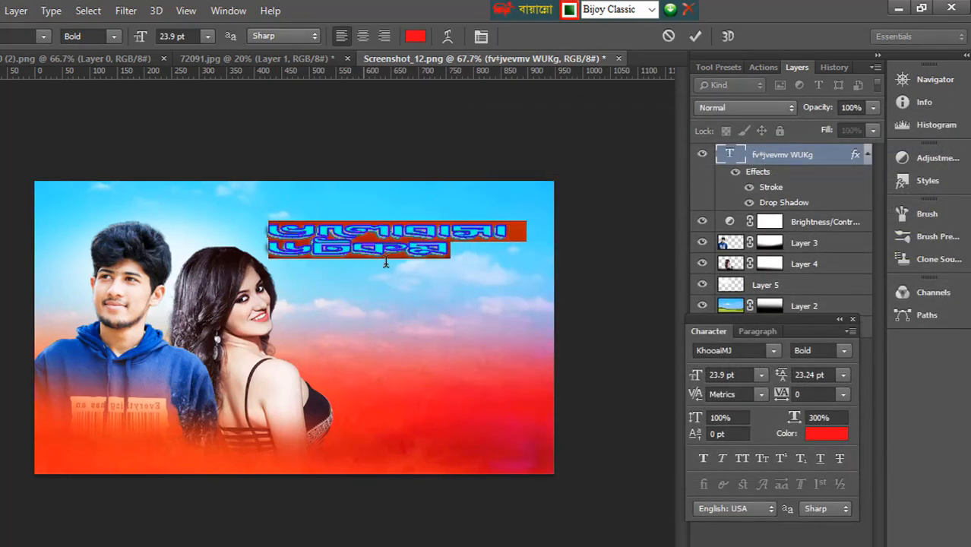
click(784, 377)
mouse_move(784, 377)
mouse_down()
mouse_move(784, 395)
mouse_move(798, 381)
mouse_up()
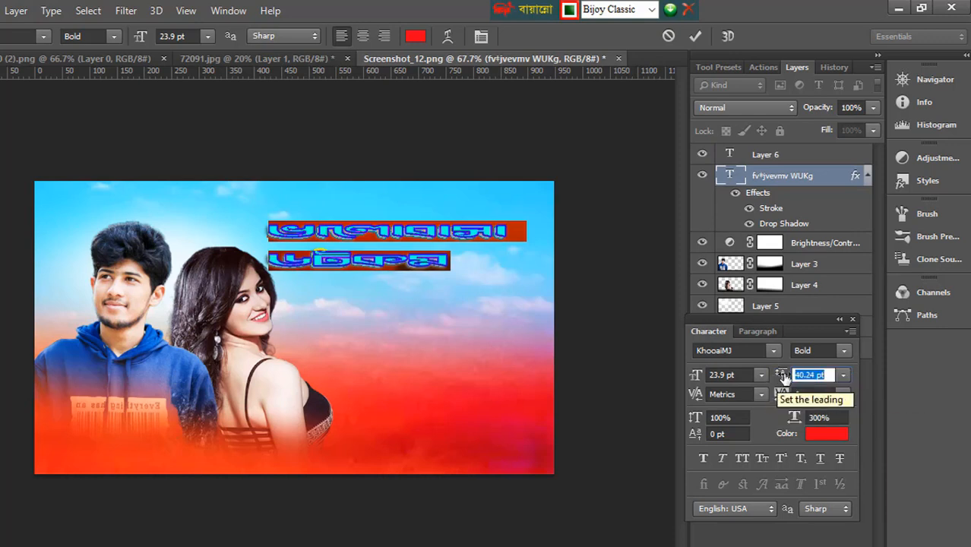
drag(784, 377, 781, 380)
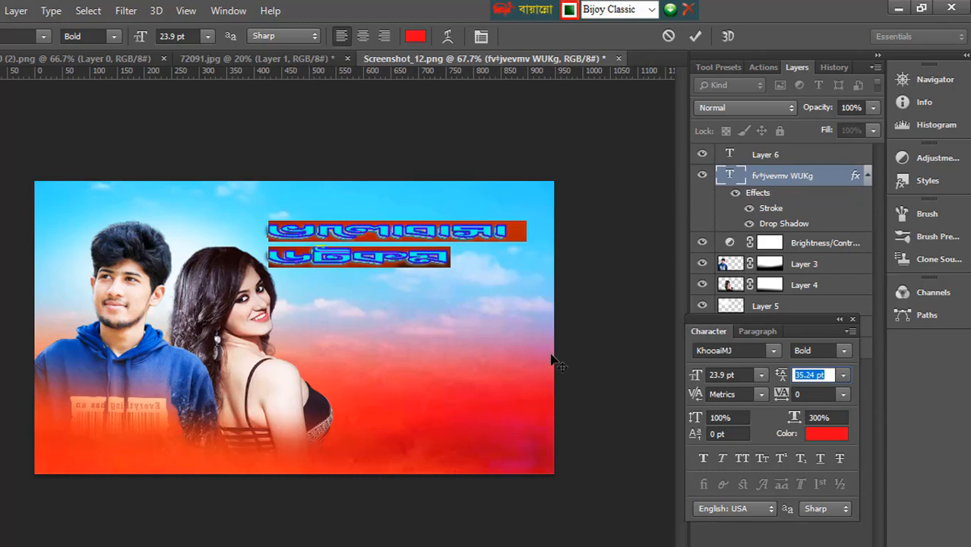
click(7, 79)
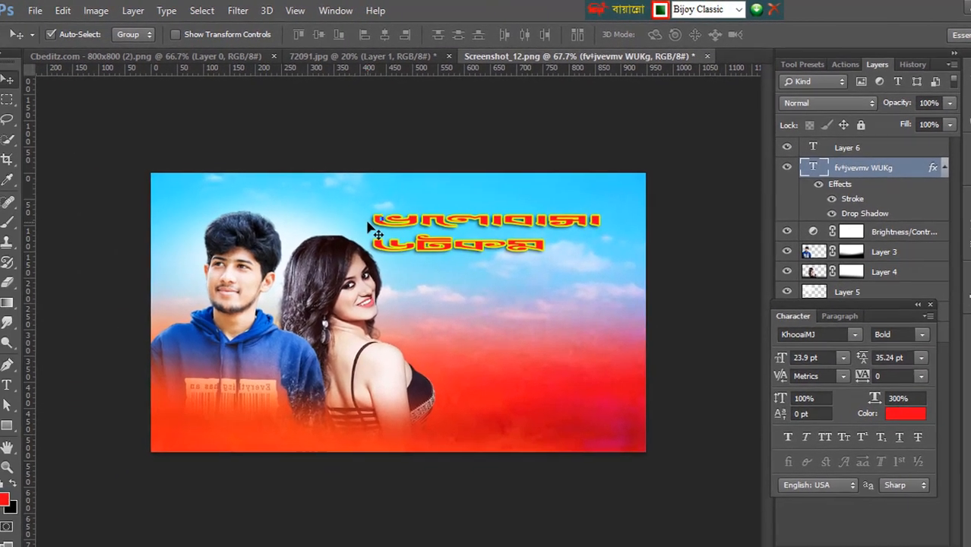
Step: Dismiss the transform error and scale the selected two-line title text up to about 482 × 126 px
click(522, 234)
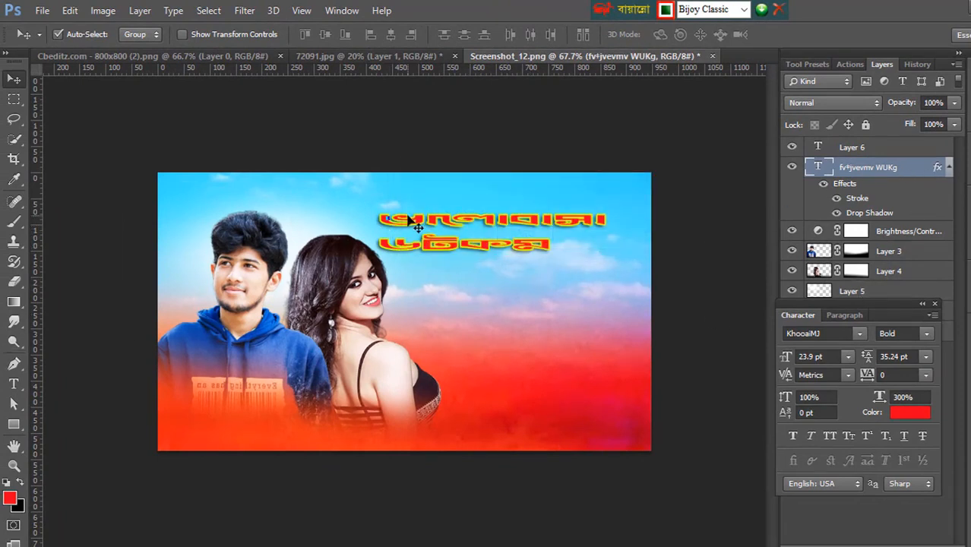
click(14, 384)
drag(381, 220, 627, 292)
key(ctrl+t)
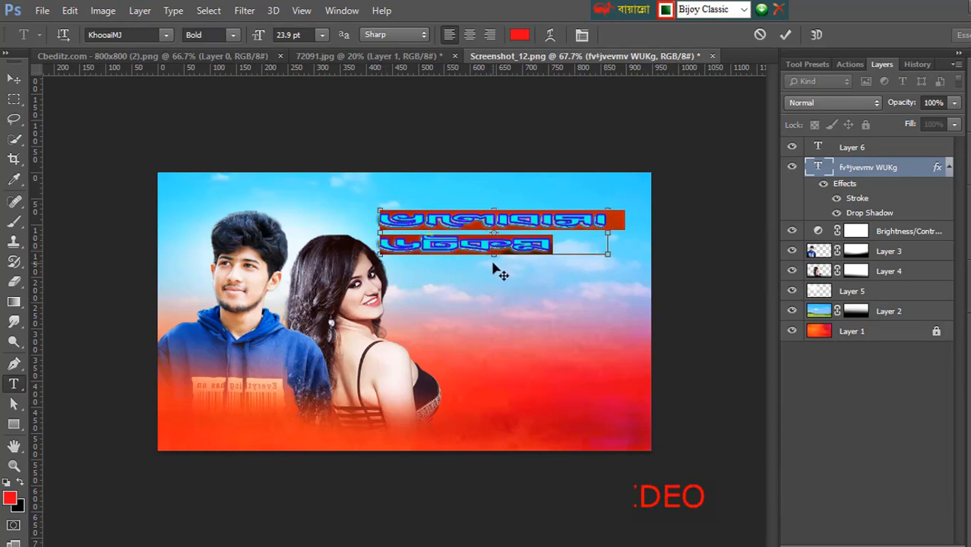
key(ctrl+t)
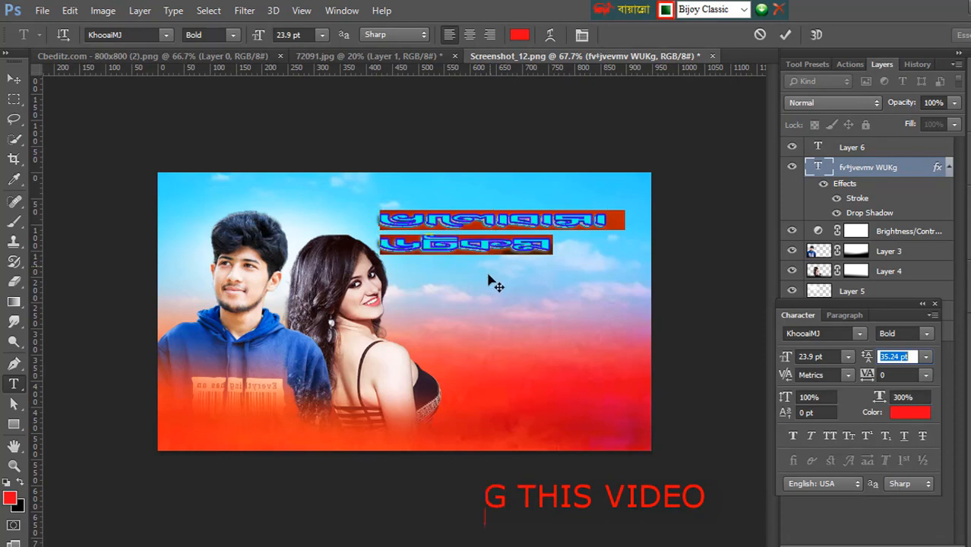
click(485, 248)
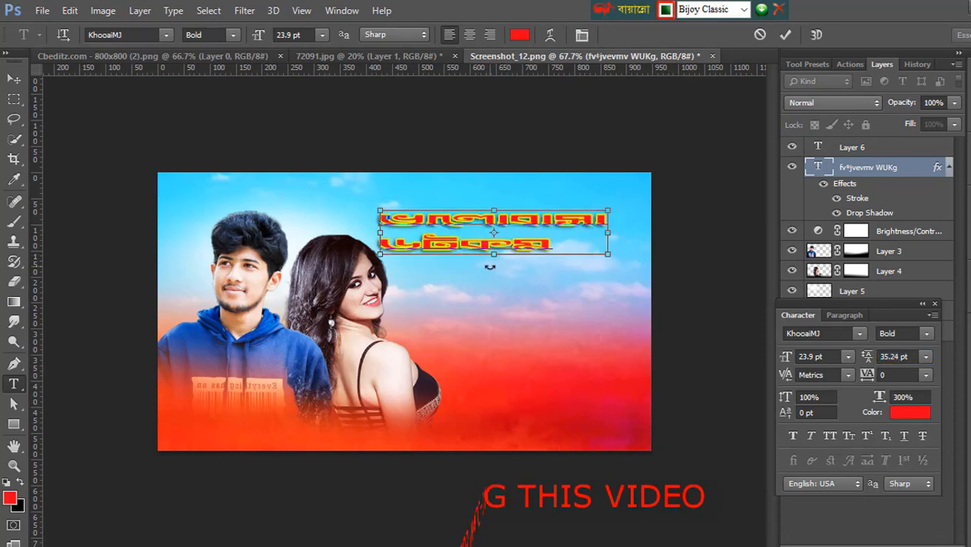
key(ctrl+t)
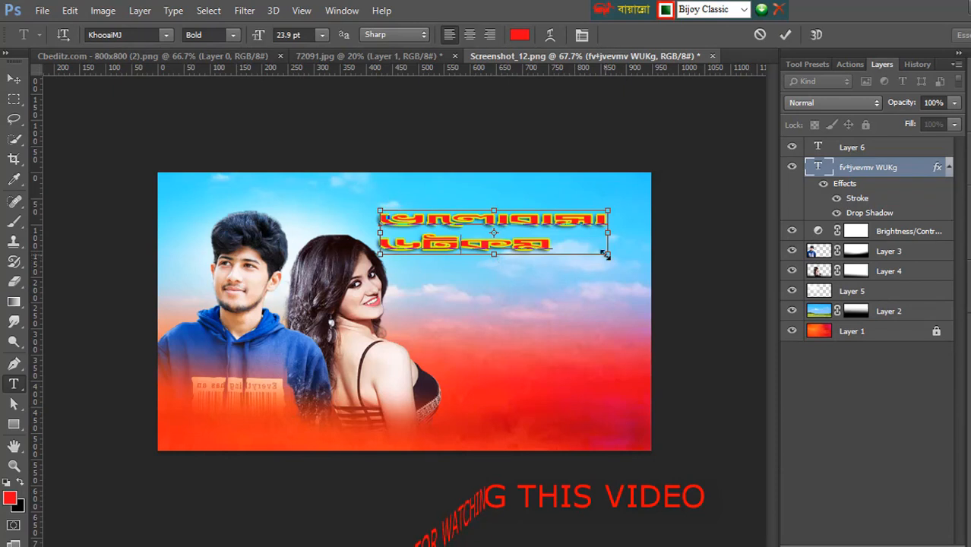
drag(608, 254, 633, 278)
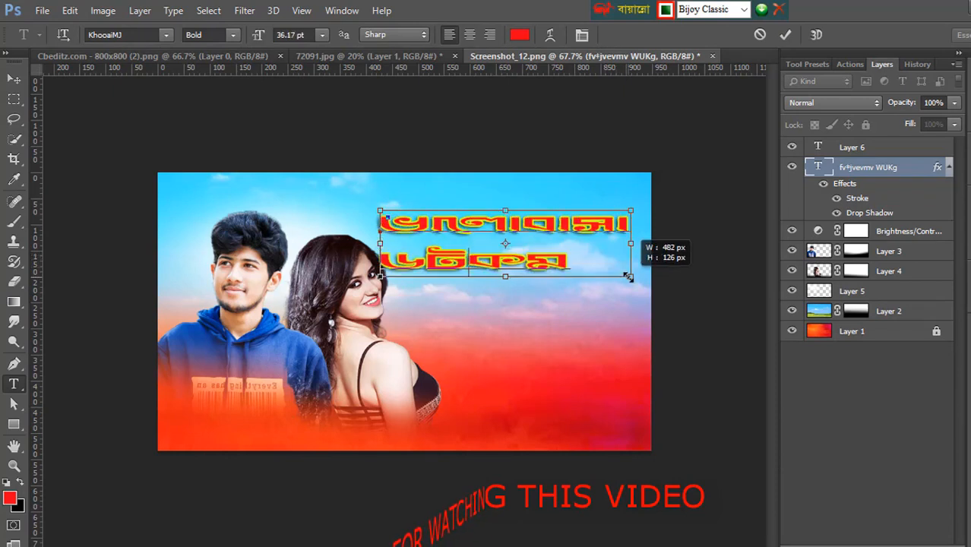
key(Return)
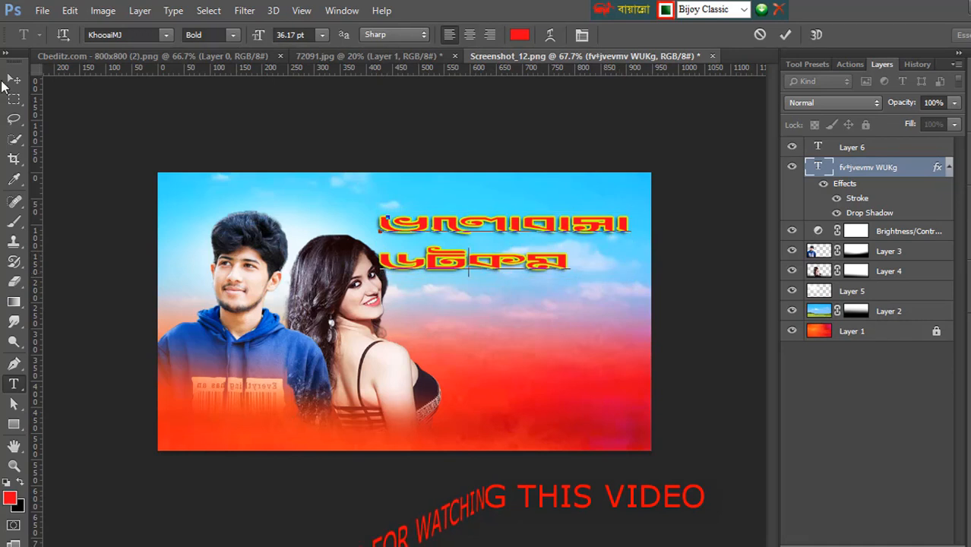
Step: Move the title down beside the woman's face and enlarge its text to 44.22 pt
key(v)
drag(460, 256, 473, 296)
key(ctrl+t)
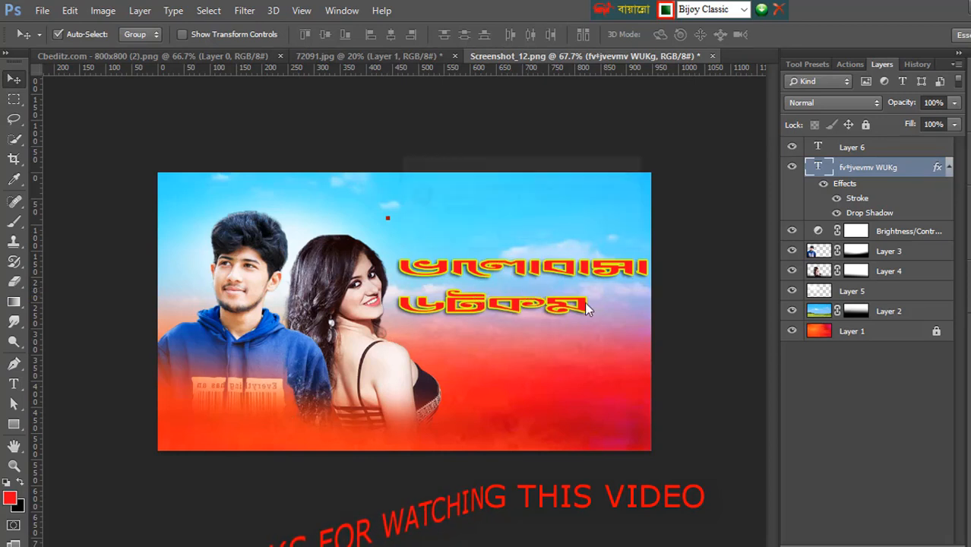
click(534, 236)
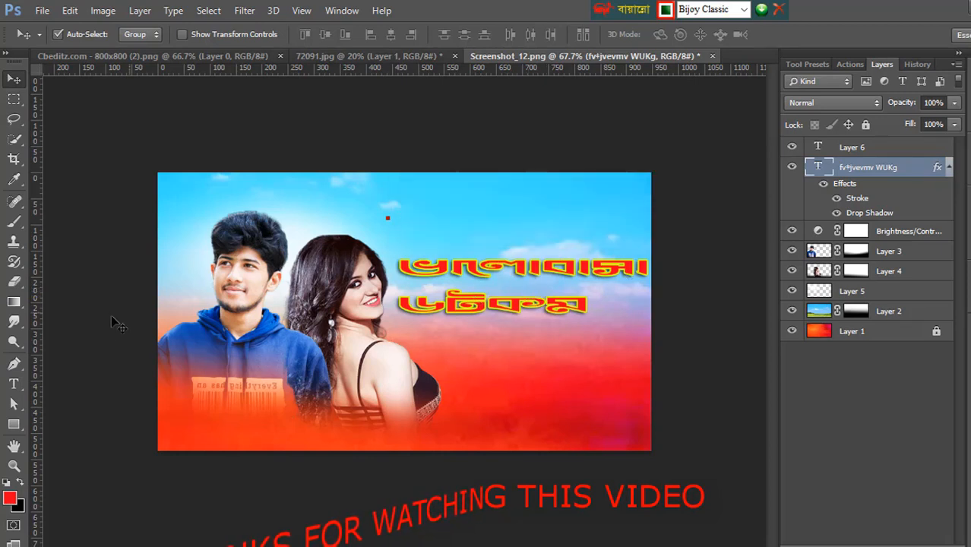
click(14, 384)
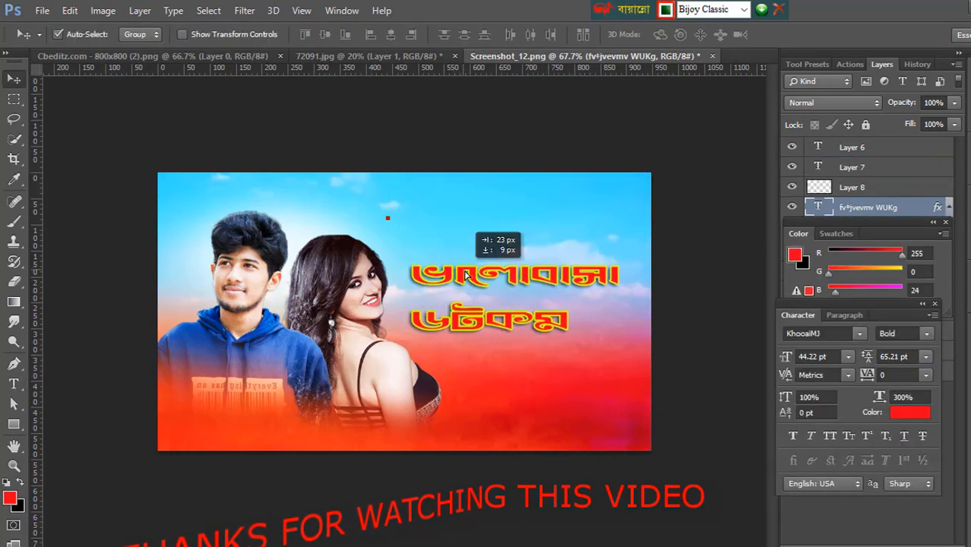
drag(456, 271, 476, 271)
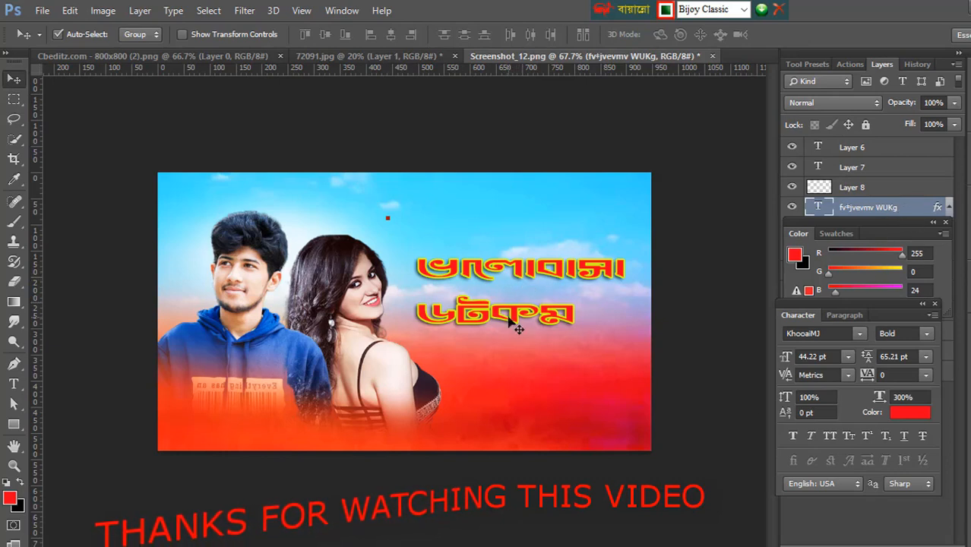
Step: Add a Gradient Overlay to the title layer using the Spectrum preset
double_click(917, 211)
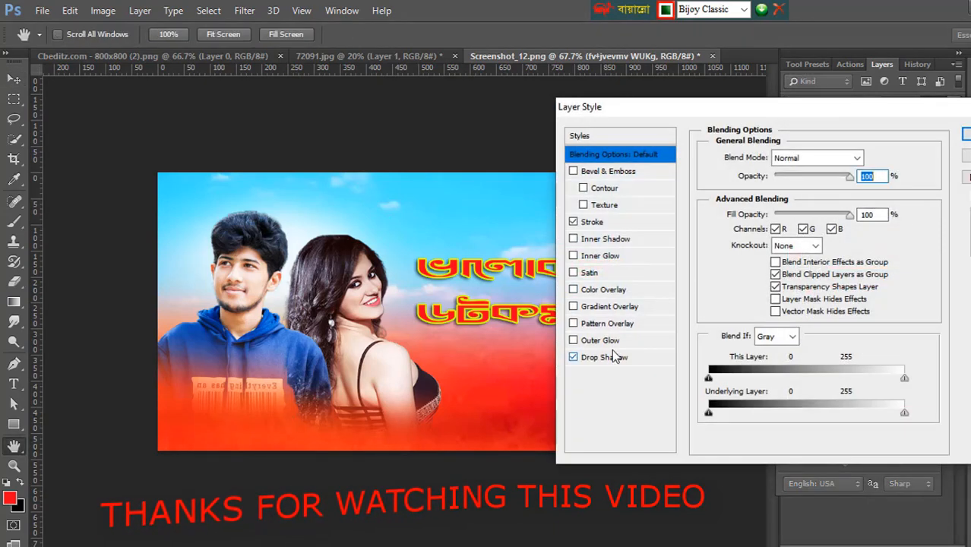
click(628, 308)
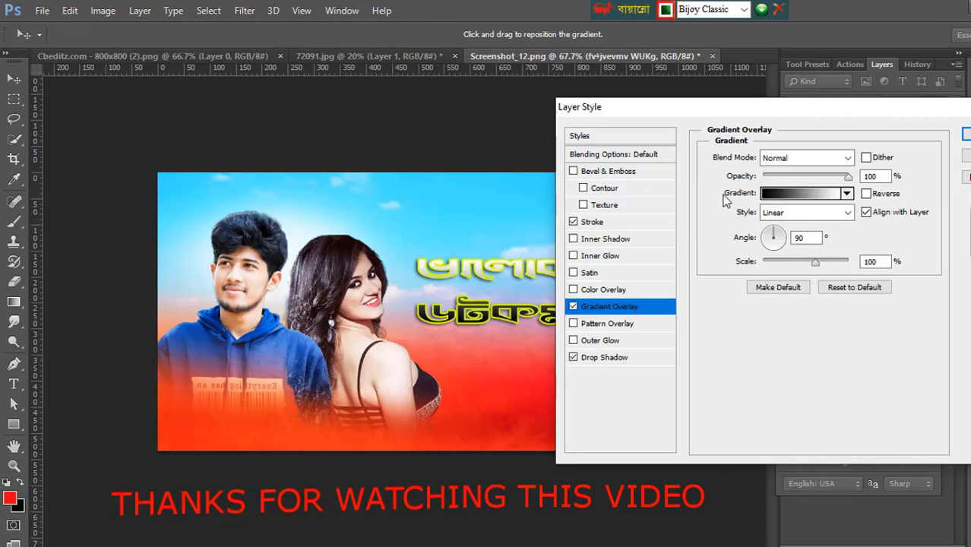
click(810, 192)
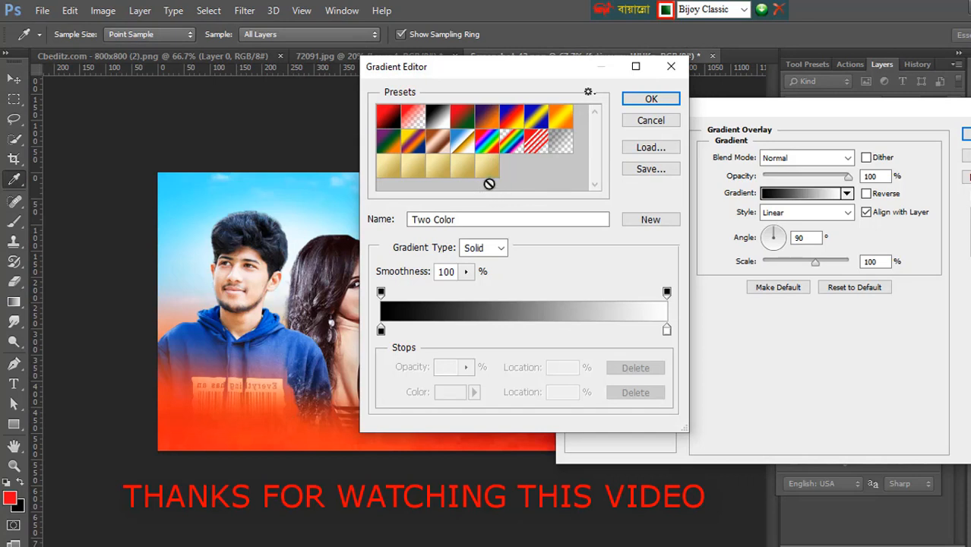
click(488, 143)
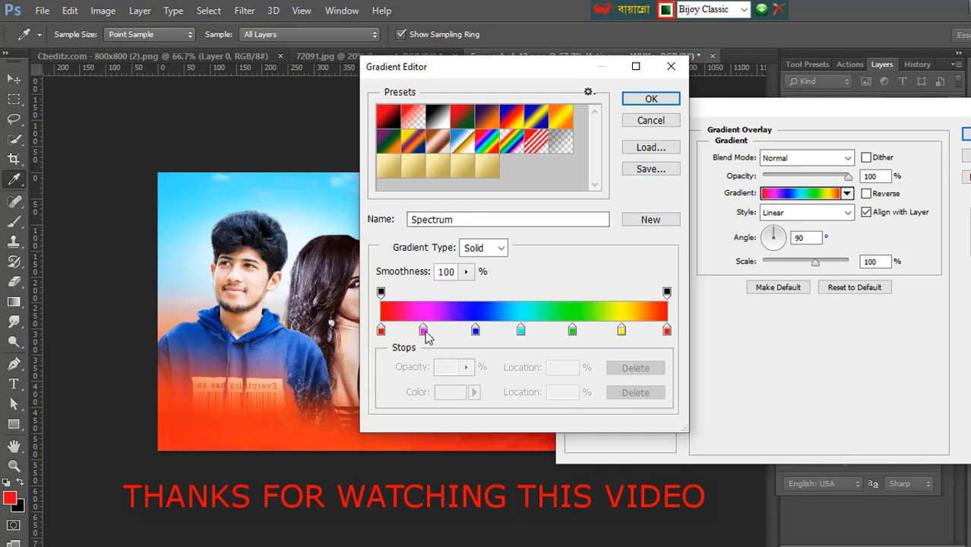
Step: Remove the blue, green, yellow and final red color stops from the overlay gradient
drag(475, 329, 466, 371)
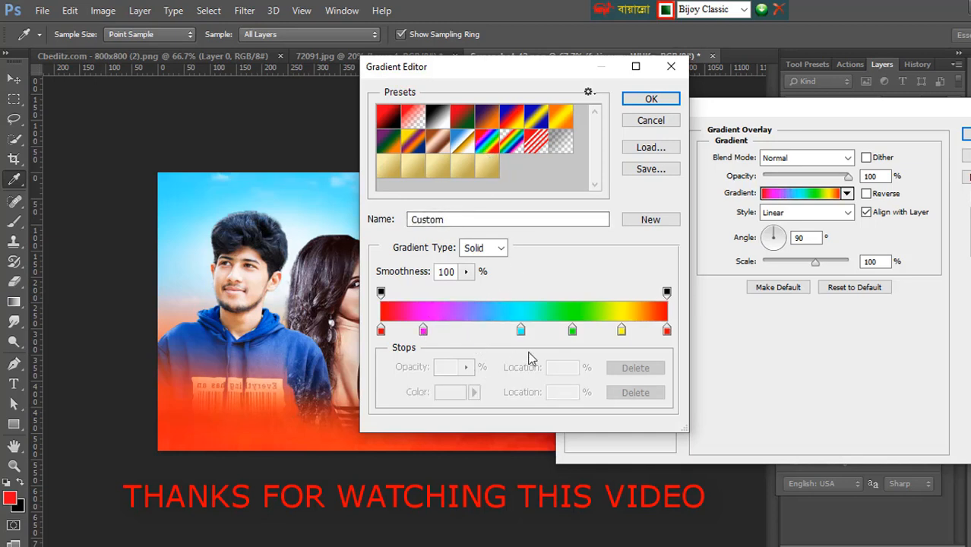
drag(524, 336, 574, 372)
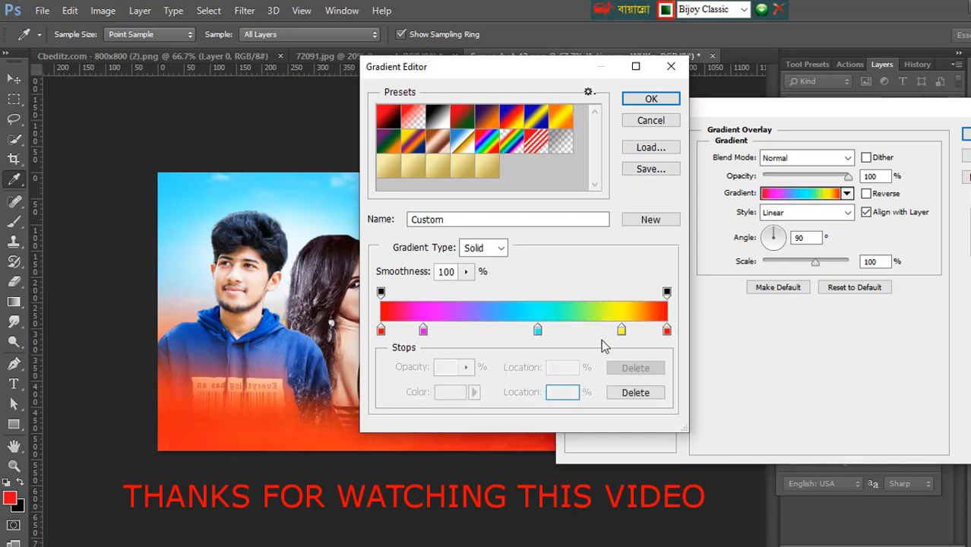
click(621, 331)
drag(620, 331, 609, 345)
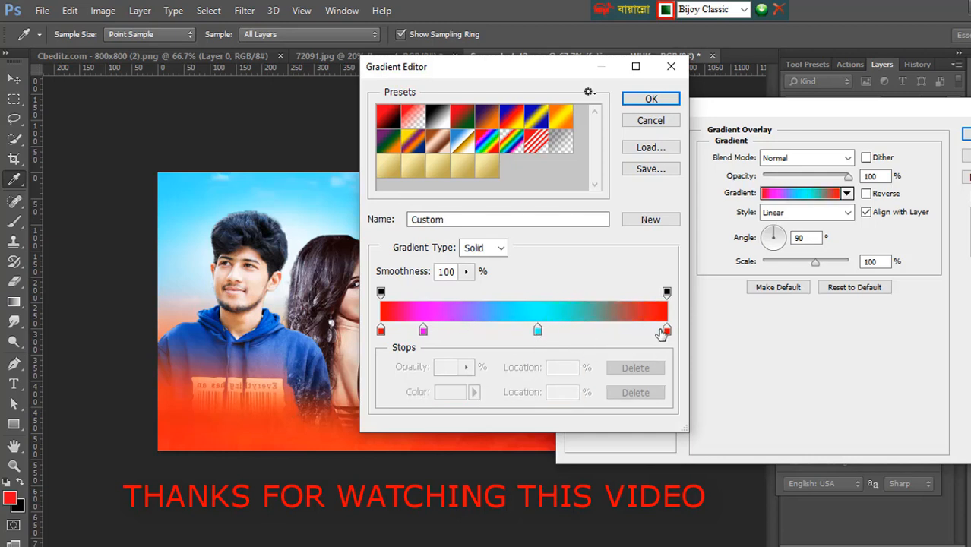
drag(667, 333, 656, 399)
Step: Move the cyan stop to the gradient's end, set magenta stops at 32% and 70%, and apply the gradient overlay
drag(539, 332, 667, 332)
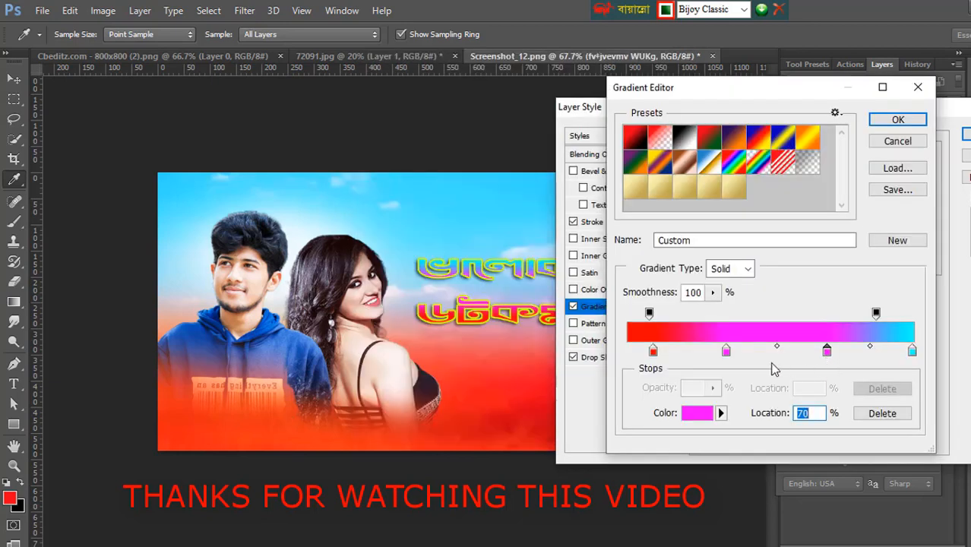
drag(725, 351, 717, 352)
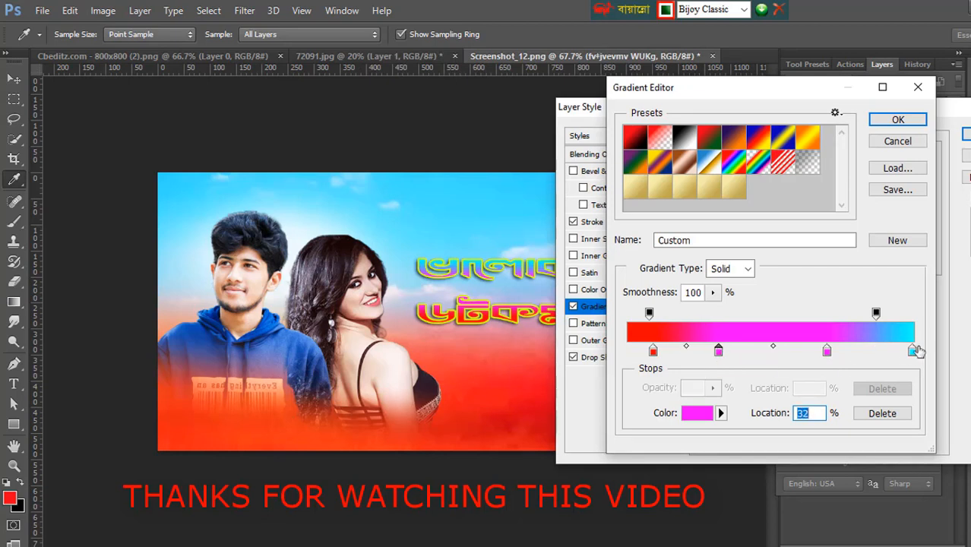
click(895, 120)
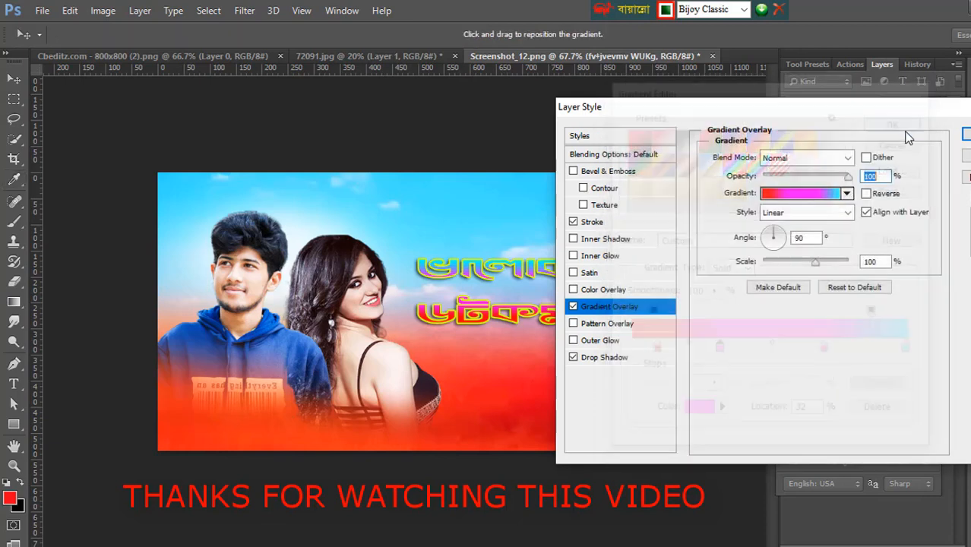
click(965, 134)
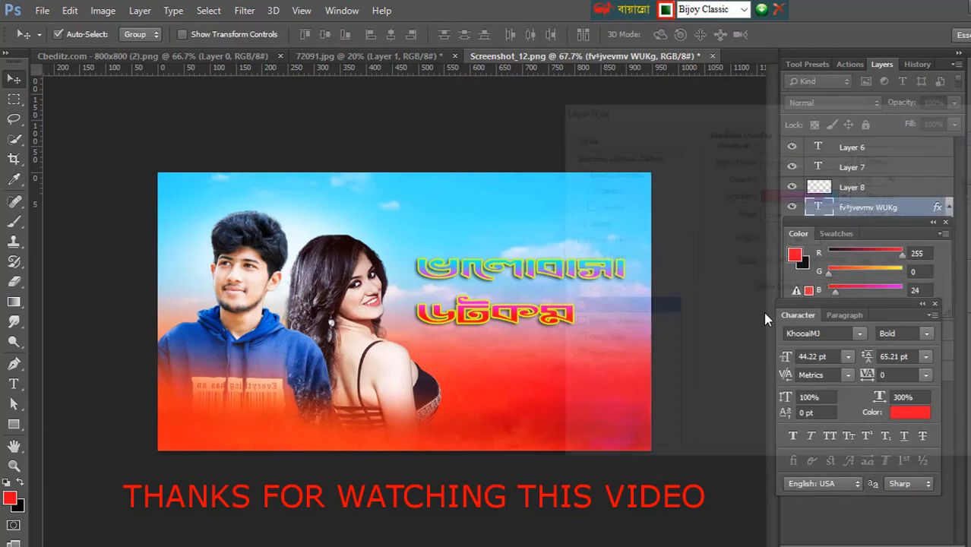
click(13, 303)
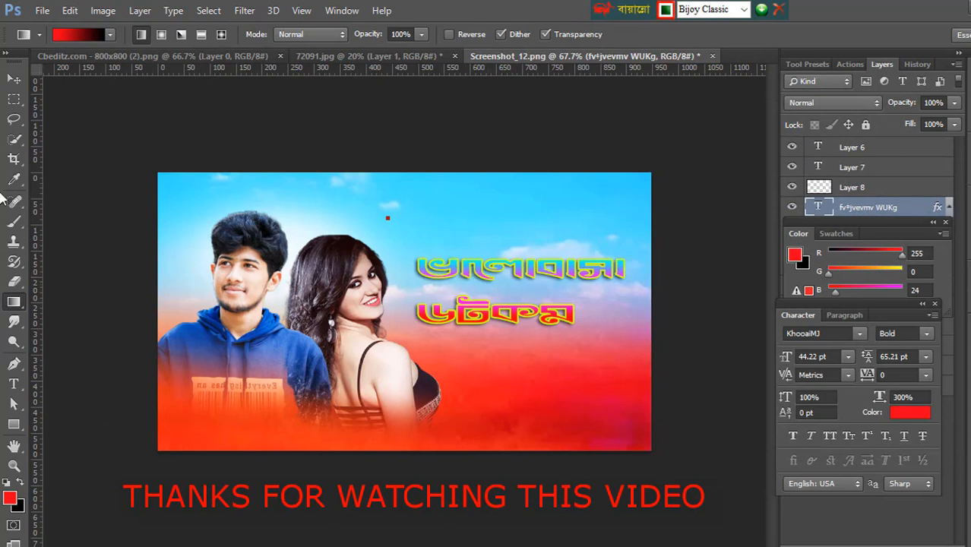
click(13, 79)
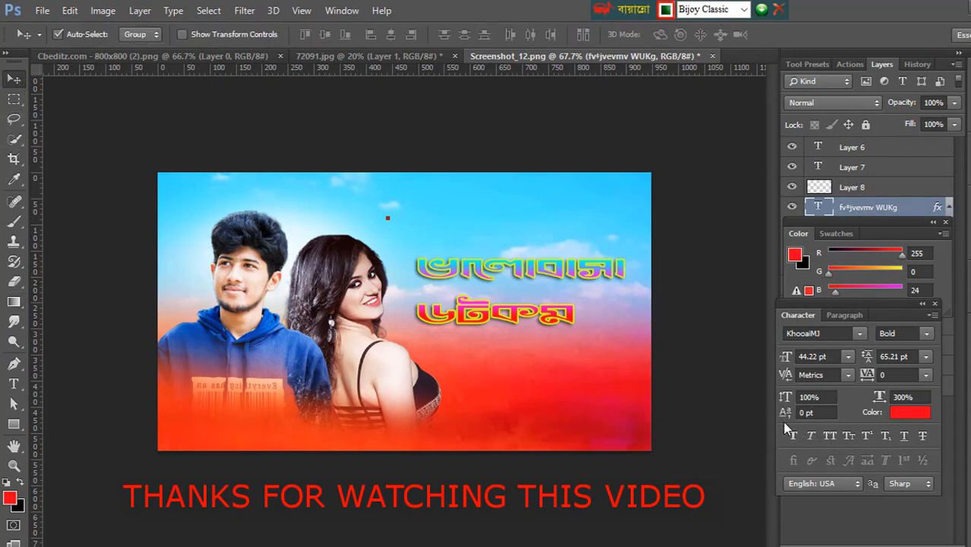
Step: Try to place the text cursor in front of the title's first line for editing
click(13, 384)
click(416, 269)
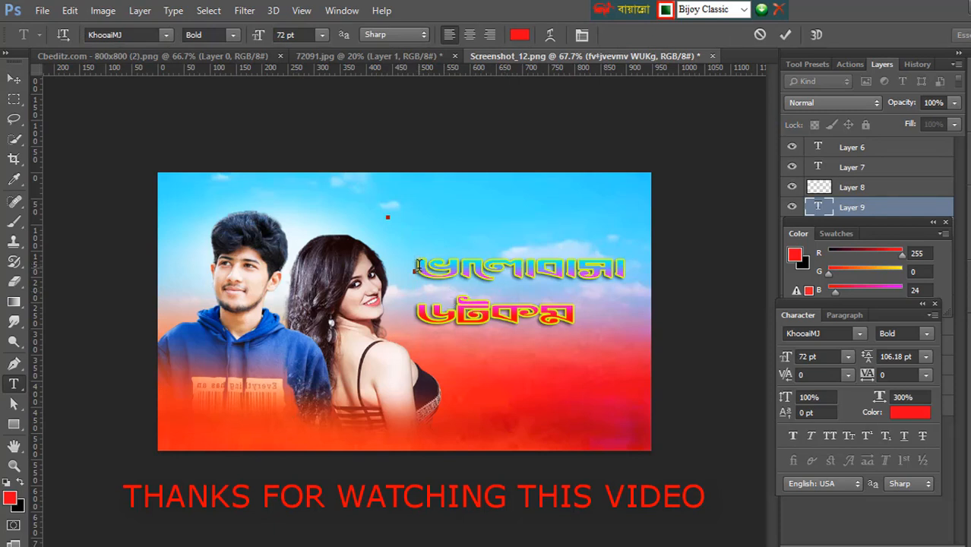
click(14, 80)
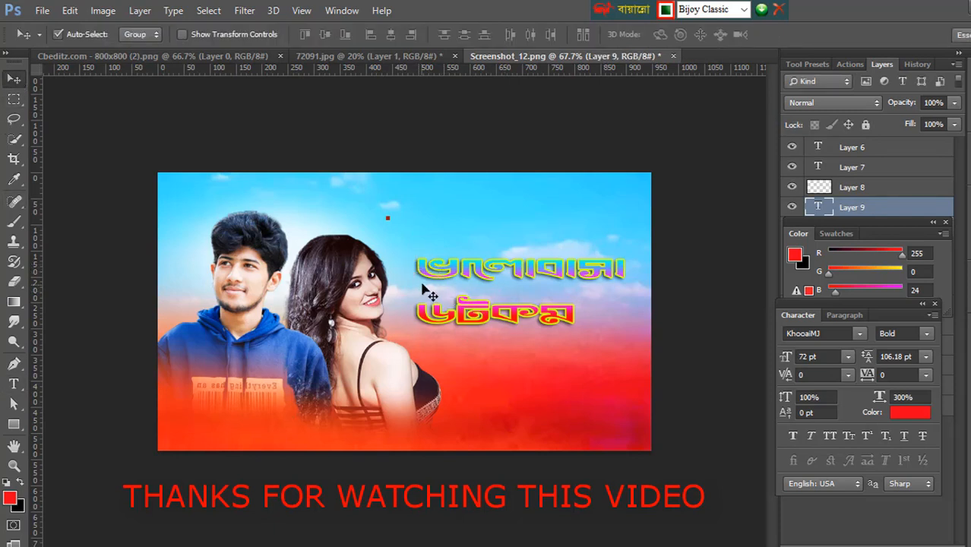
click(14, 383)
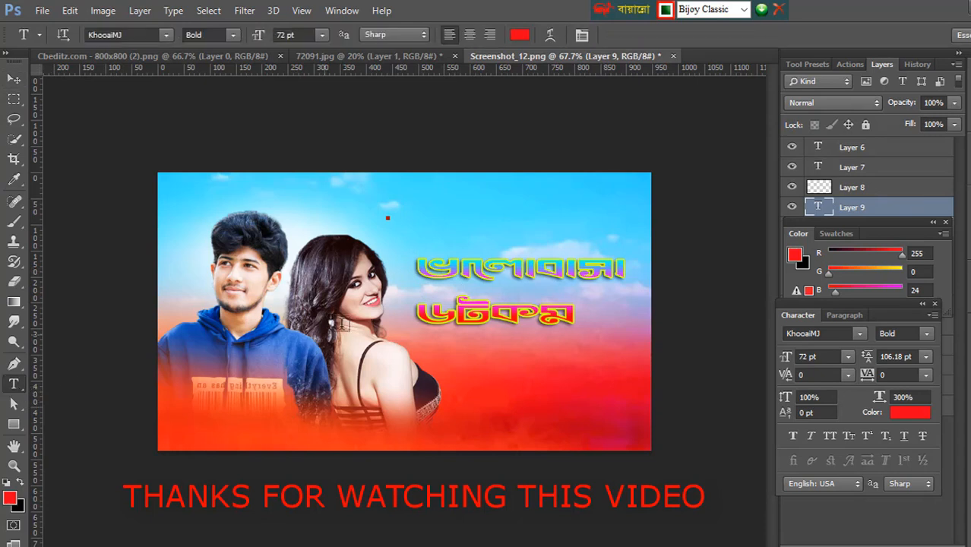
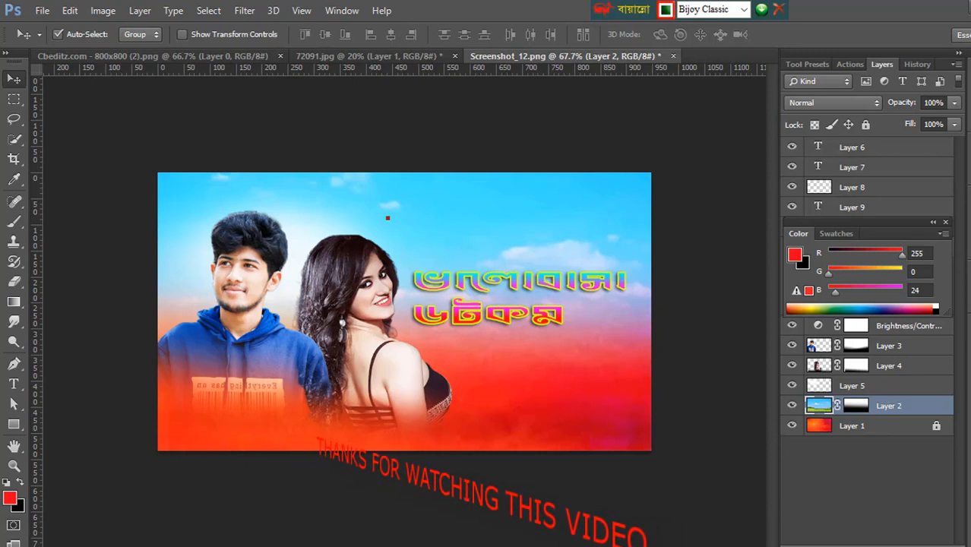
click(14, 302)
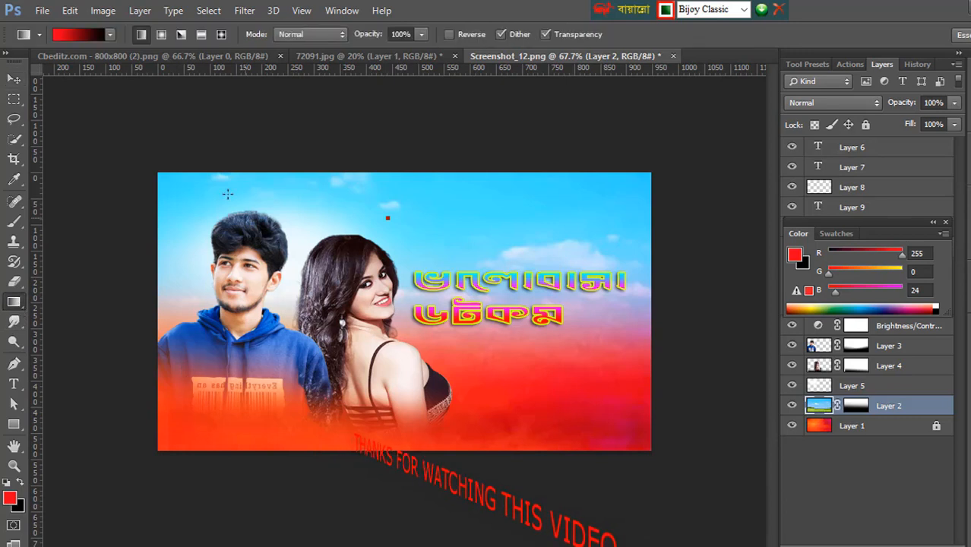
drag(139, 156, 756, 211)
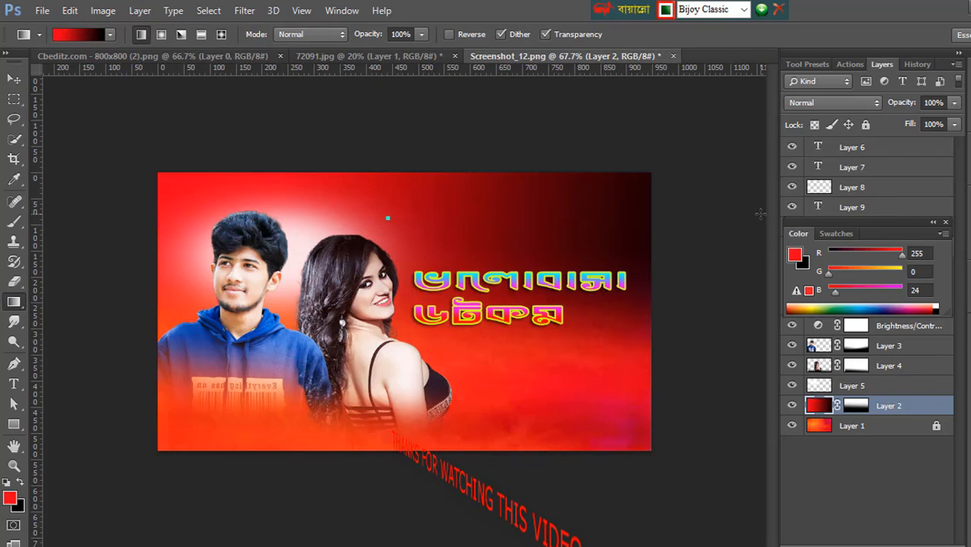
key(ctrl+z)
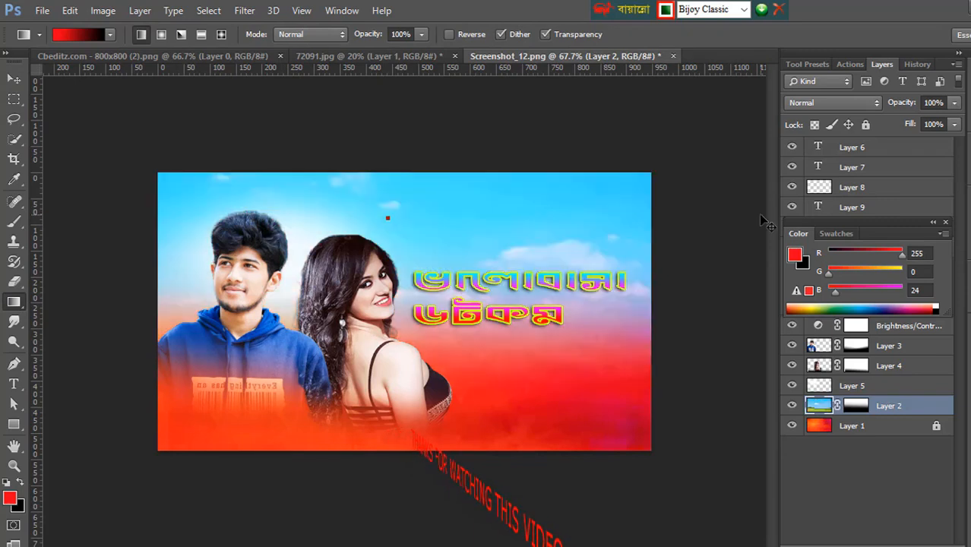
drag(683, 193, 641, 184)
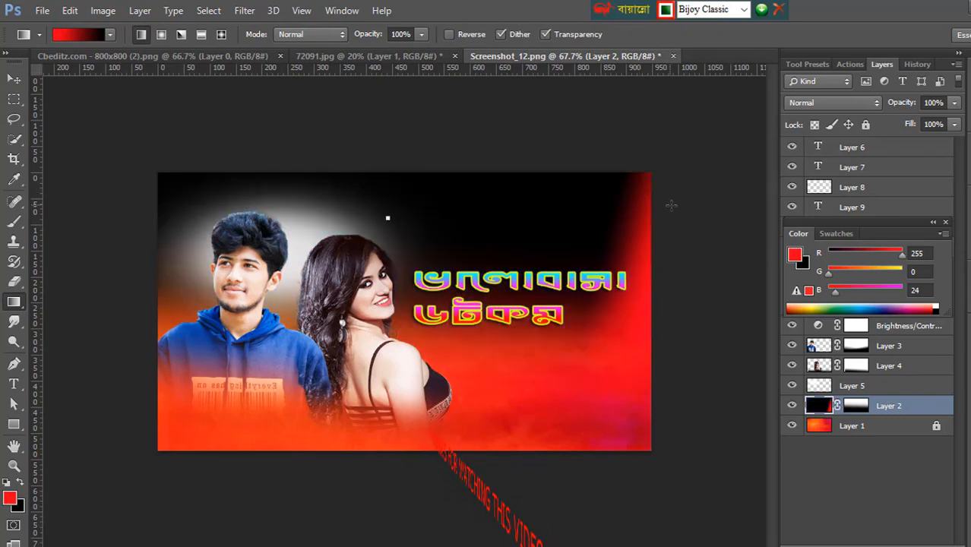
key(ctrl+z)
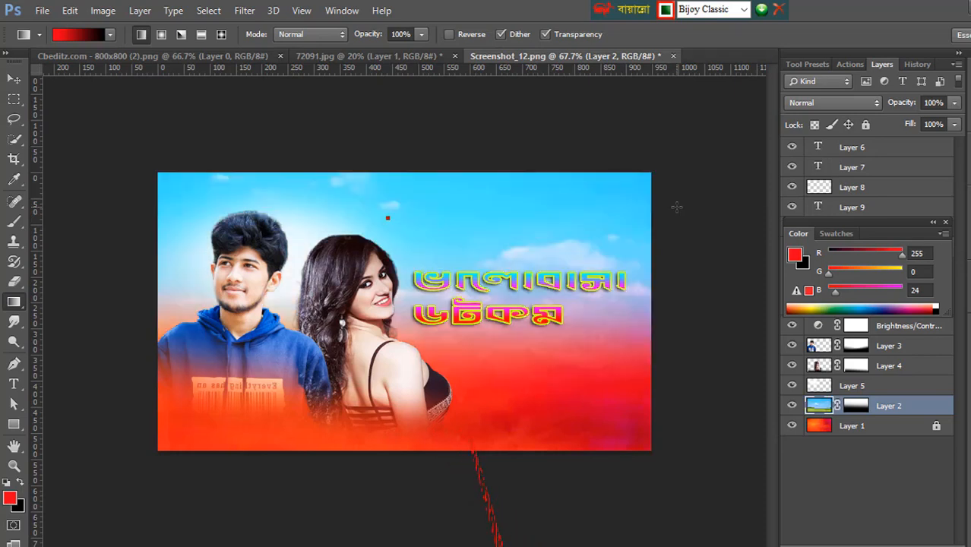
Step: Fill Layer 2 with a red-to-black linear gradient running diagonally from beyond the image's upper-right corner to beyond its lower-left corner
drag(145, 174, 702, 183)
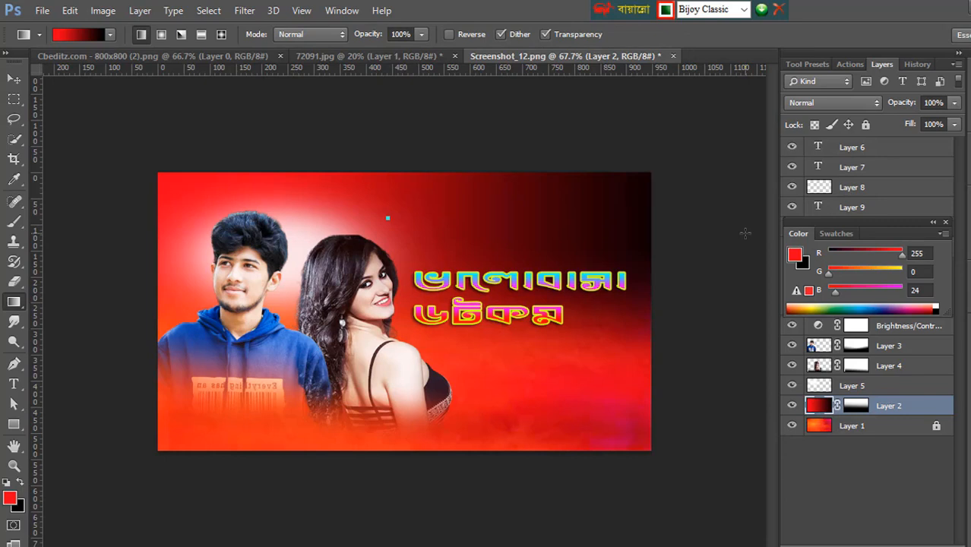
drag(670, 172, 628, 214)
drag(664, 173, 531, 254)
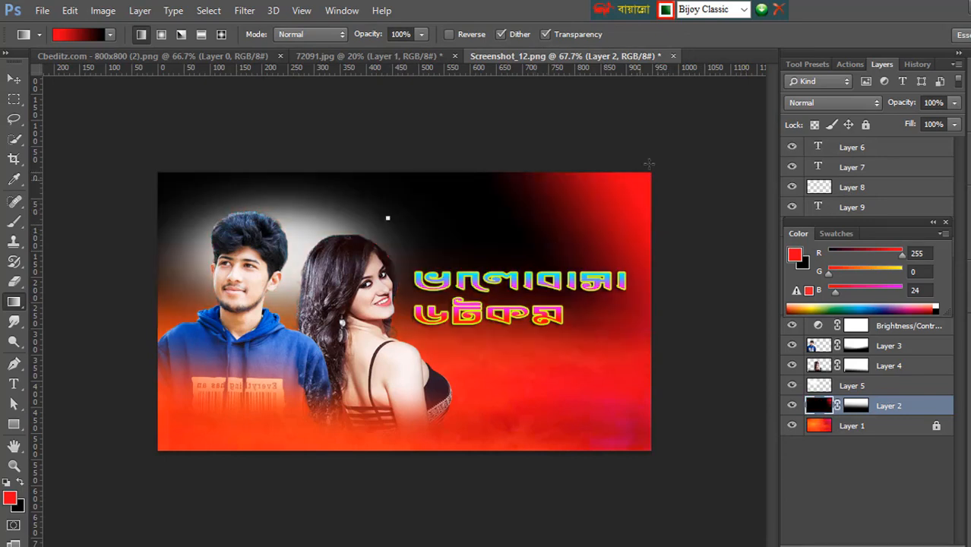
drag(649, 148, 301, 468)
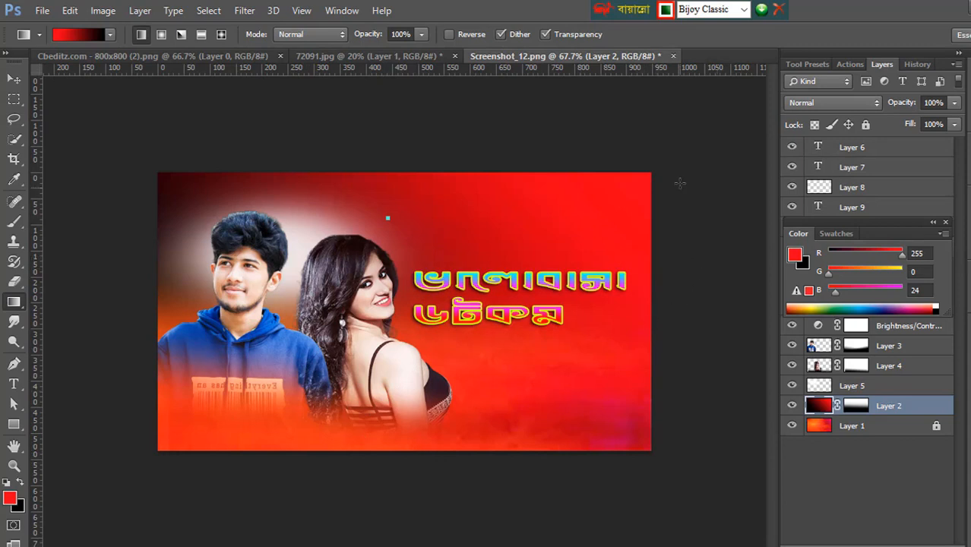
drag(671, 160, 106, 531)
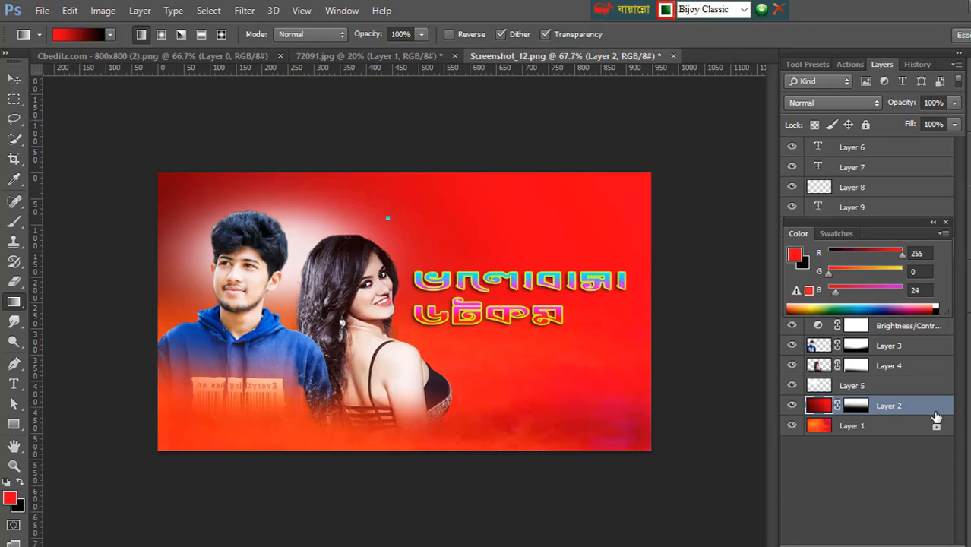
Step: Merge Layer 1, Layer 2, Layer 5, Layer 4, Layer 3 and the Brightness/Contrast adjustment into one layer
ctrl+click(906, 389)
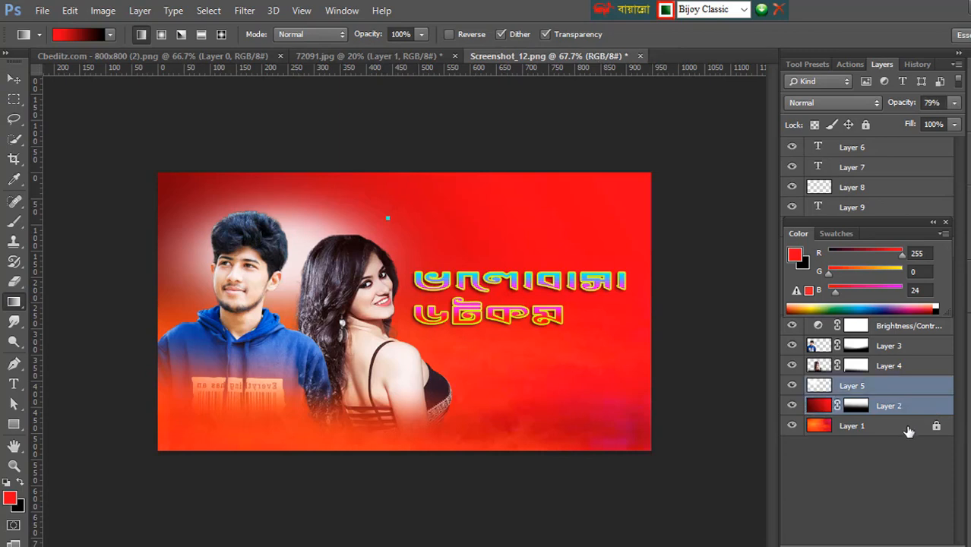
ctrl+click(906, 430)
ctrl+click(902, 367)
ctrl+click(905, 346)
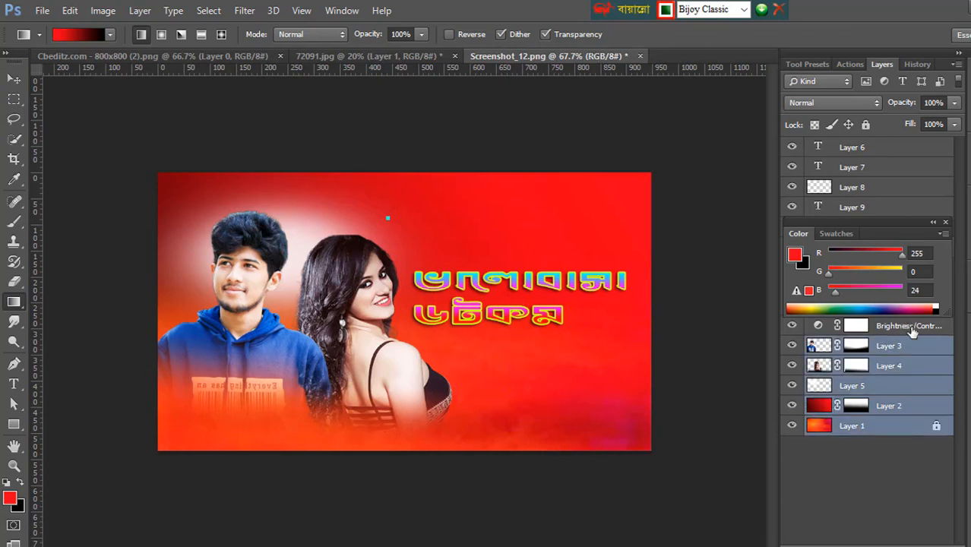
ctrl+click(911, 329)
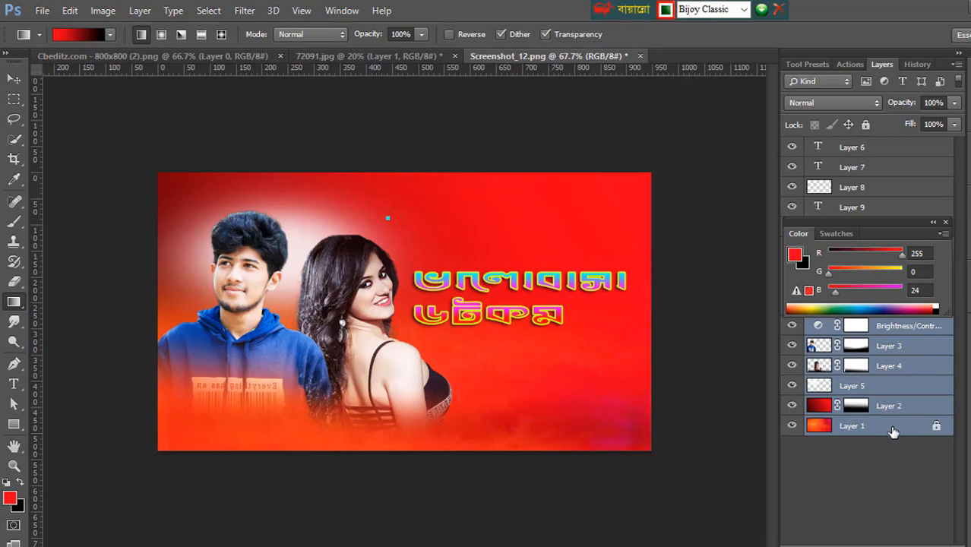
key(ctrl+e)
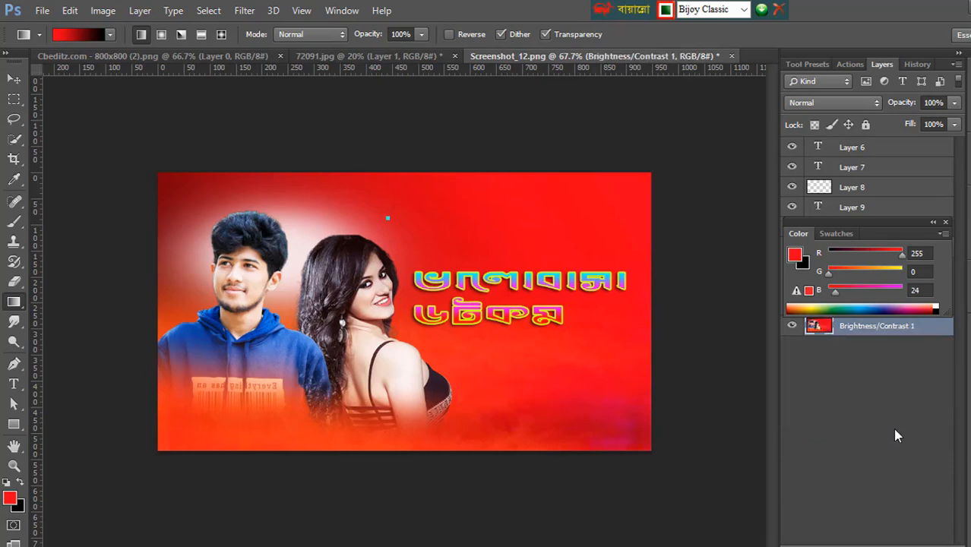
Step: Check the merged image layer by toggling its visibility, and merge all visible layers into a single layer
click(792, 325)
click(792, 325)
key(ctrl+shift+e)
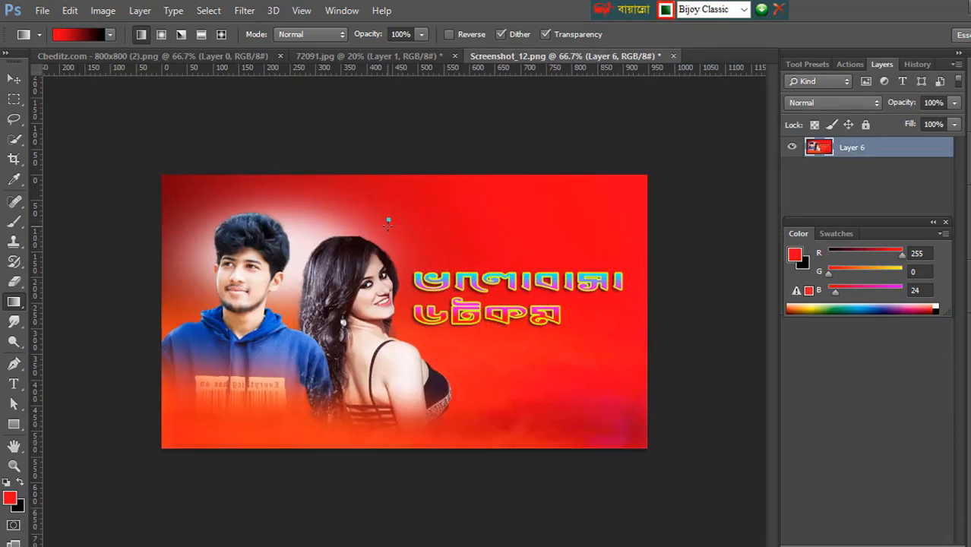
Step: Open the Camera Raw filter on the merged layer and set Temperature to -14 and Tint to +19
click(13, 79)
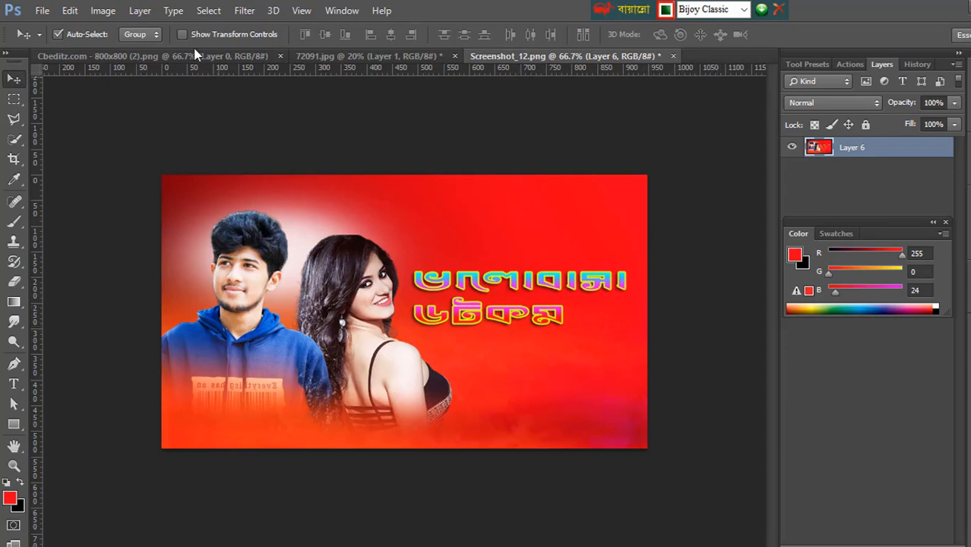
click(243, 12)
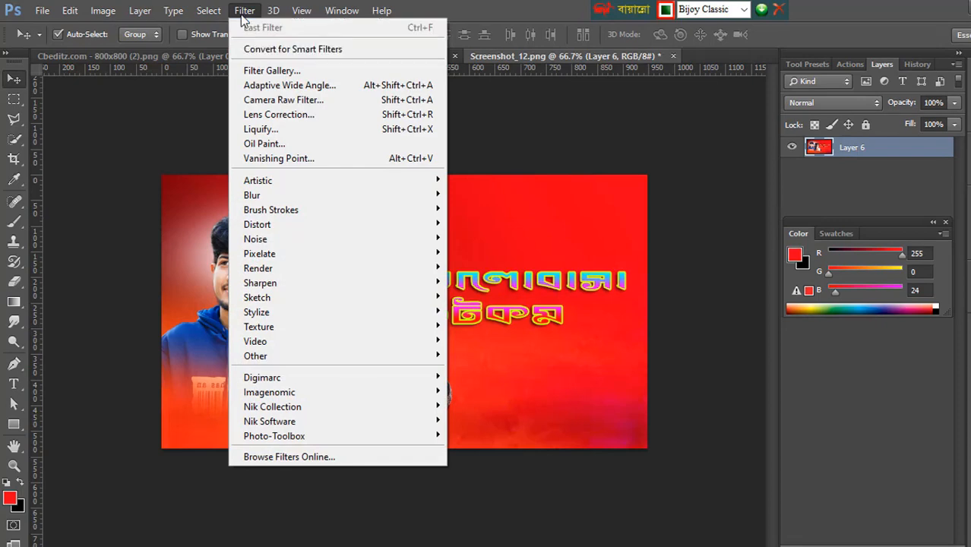
click(314, 101)
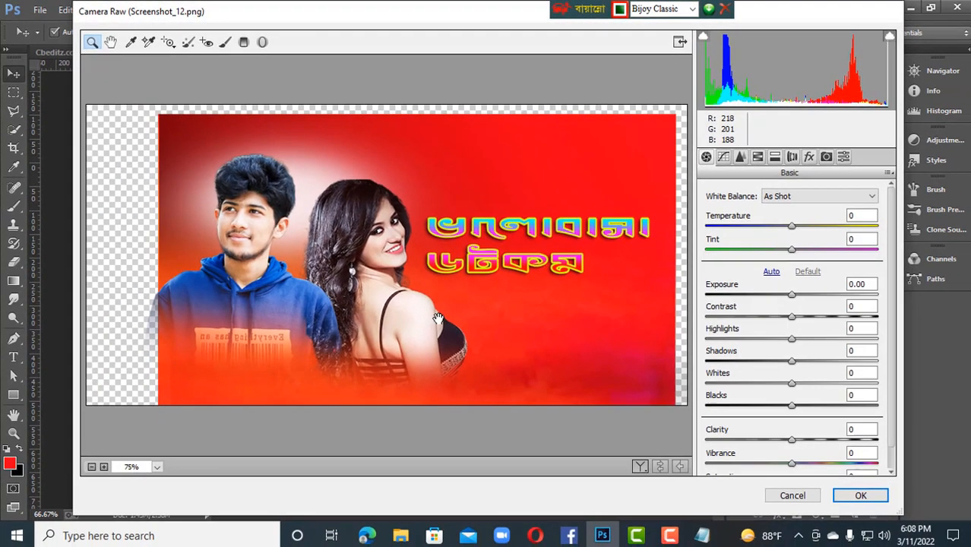
click(92, 465)
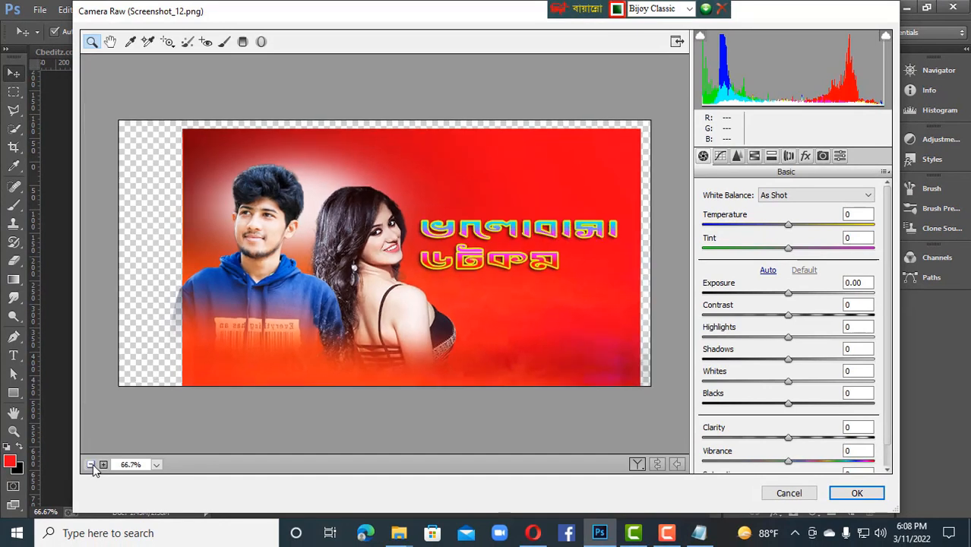
click(103, 465)
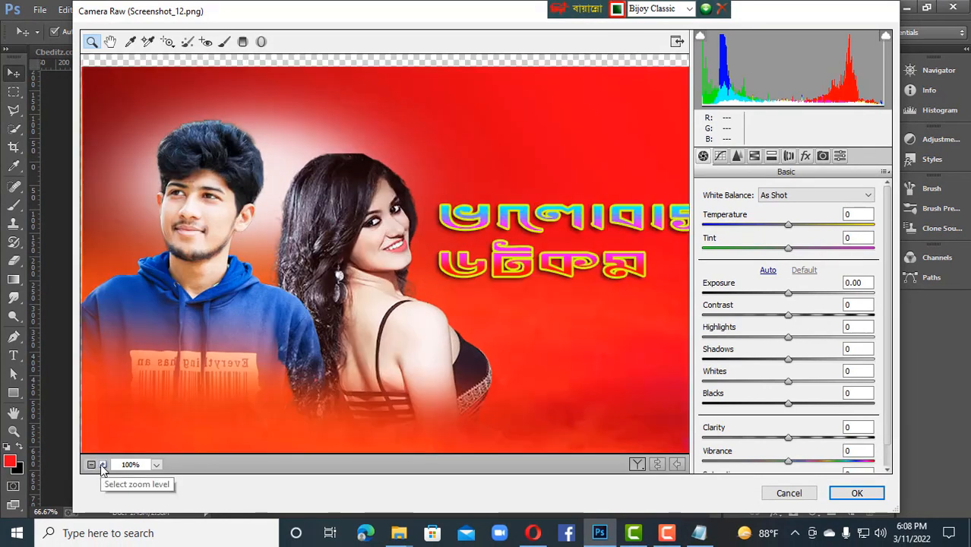
click(91, 465)
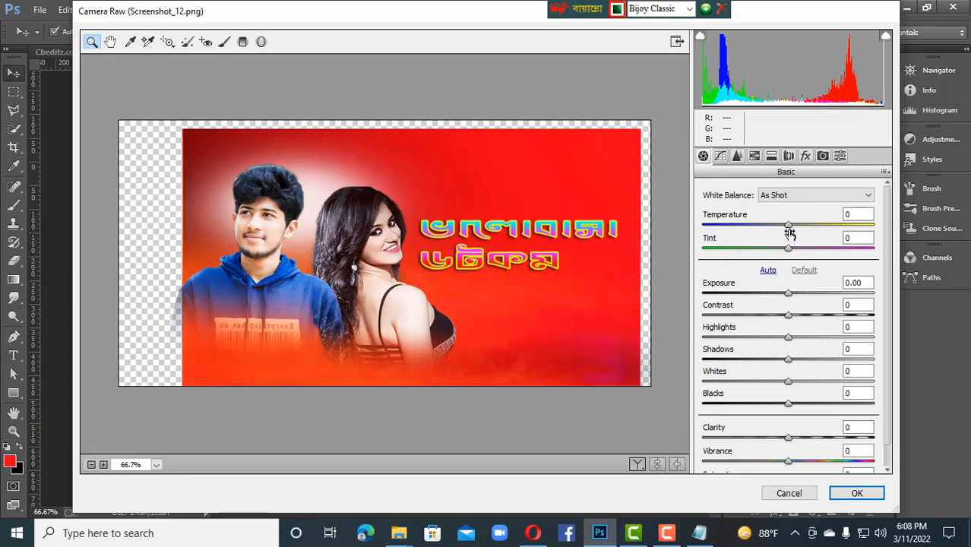
drag(790, 229, 850, 230)
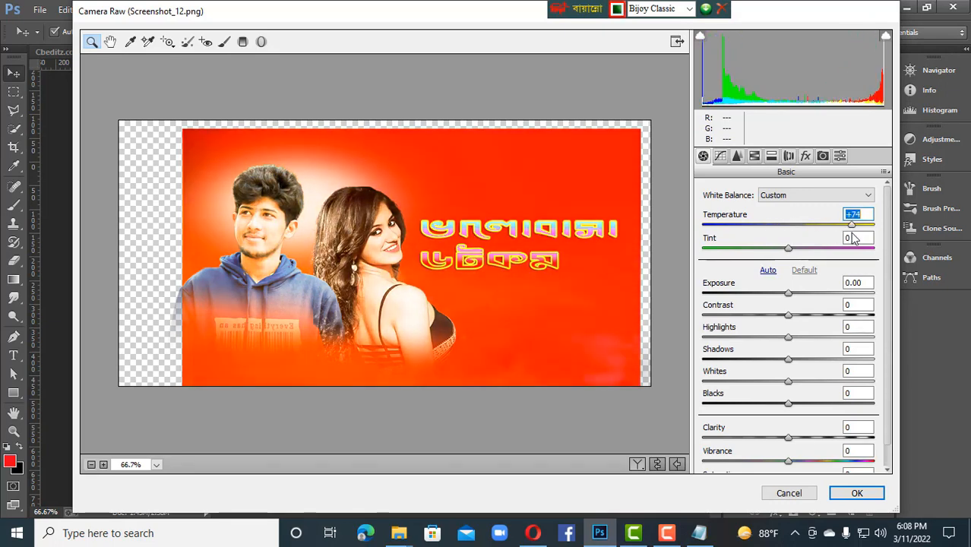
click(777, 237)
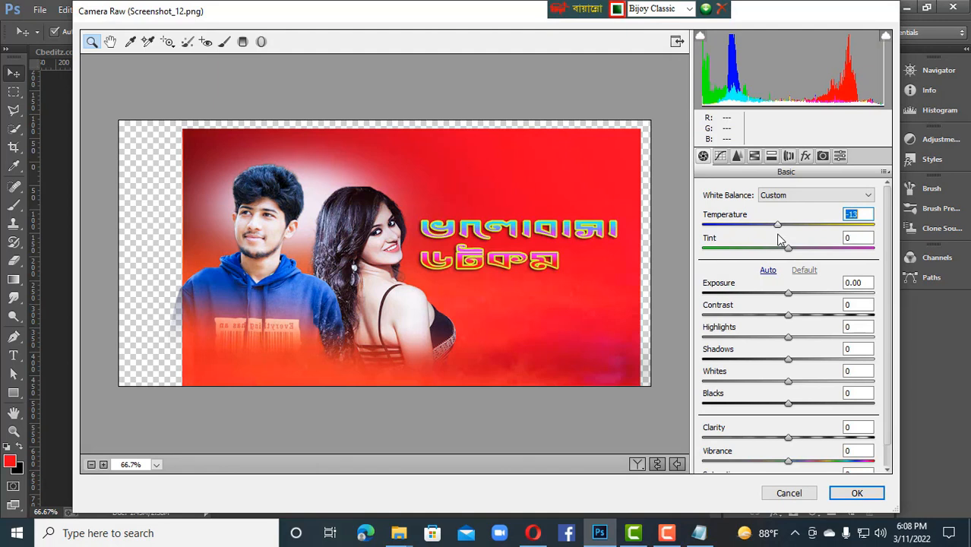
mouse_move(778, 236)
mouse_down()
mouse_move(761, 237)
mouse_move(778, 241)
mouse_up()
drag(779, 241, 809, 274)
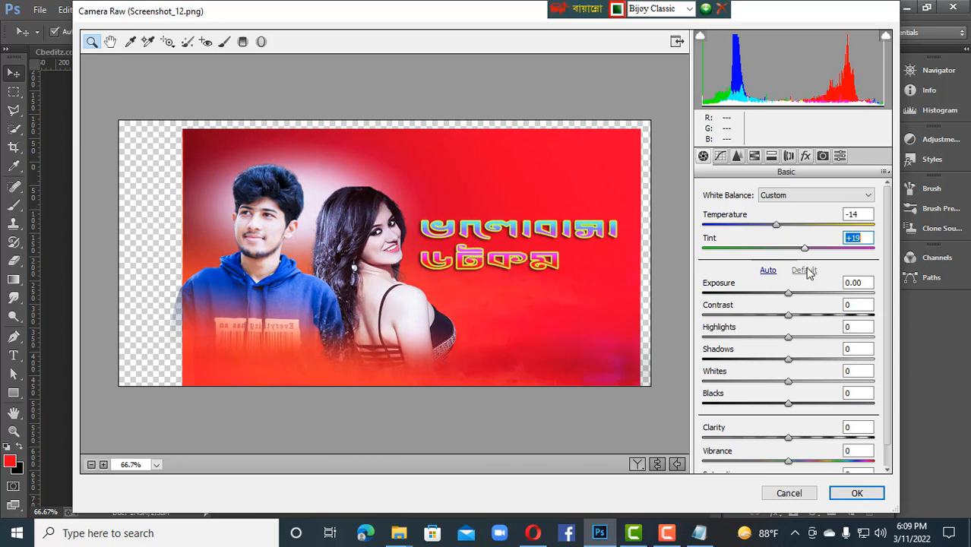
Step: Set Exposure +0.15, Contrast +18, Highlights -4, Whites -12, Vibrance +16 and Clarity -23, and apply the Camera Raw filter
mouse_move(791, 298)
mouse_down()
mouse_move(813, 299)
mouse_move(772, 299)
mouse_move(797, 298)
mouse_move(780, 299)
mouse_up()
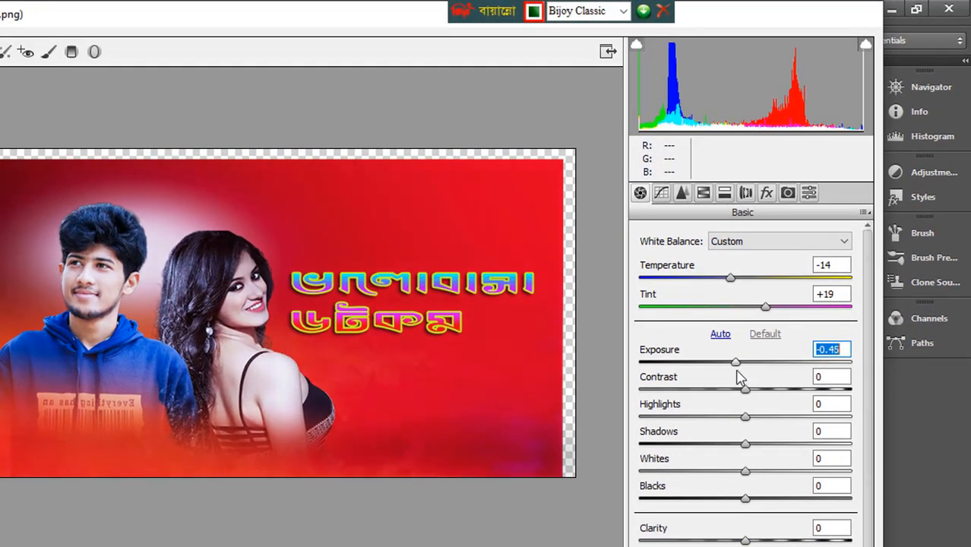
drag(739, 377, 758, 371)
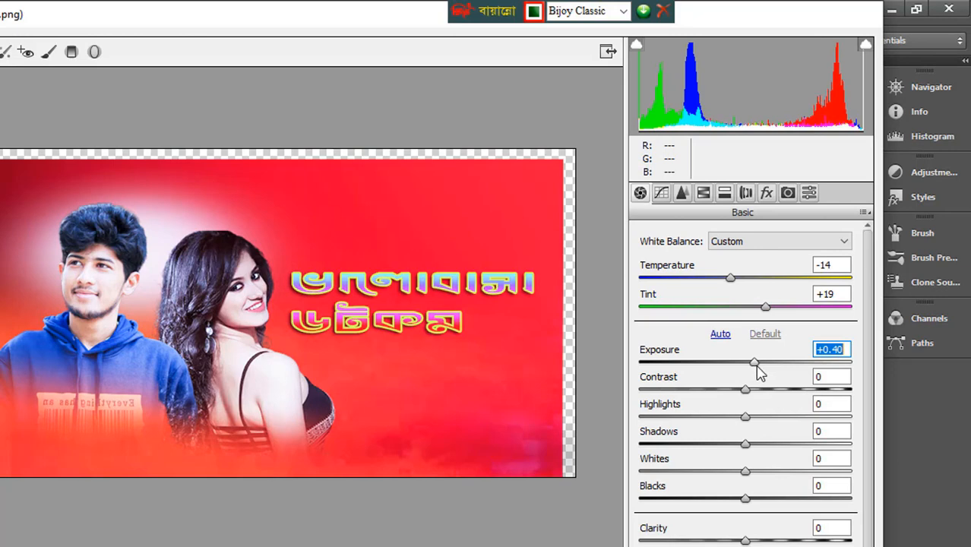
drag(759, 371, 720, 392)
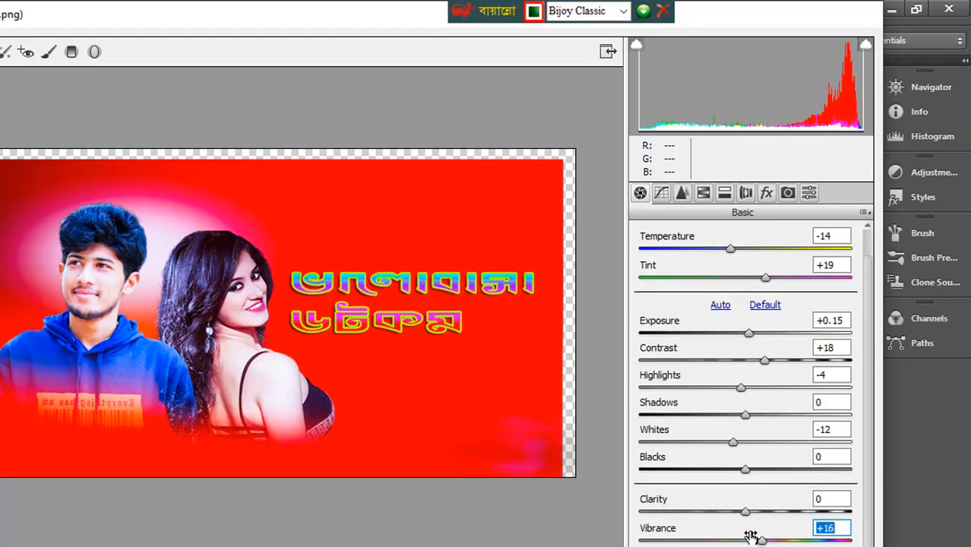
drag(745, 512, 724, 530)
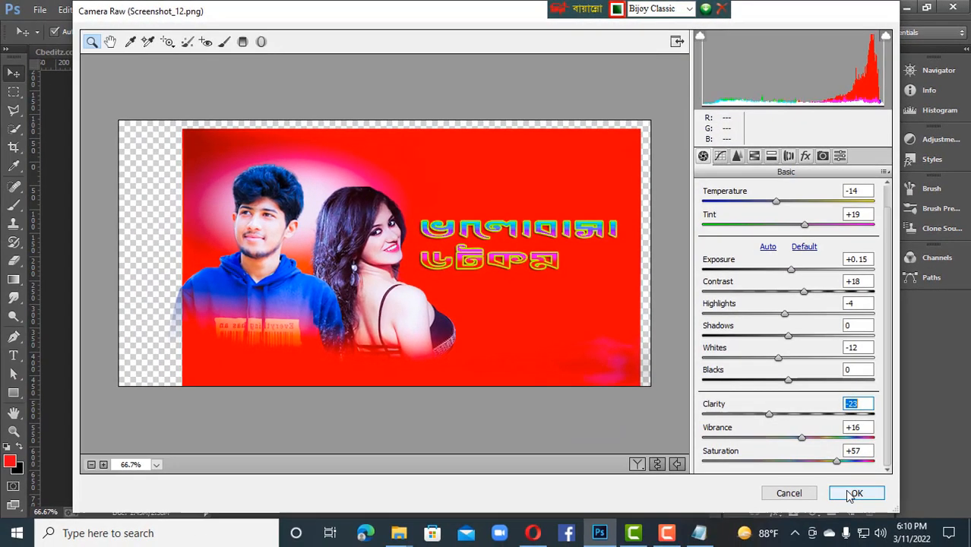
click(853, 494)
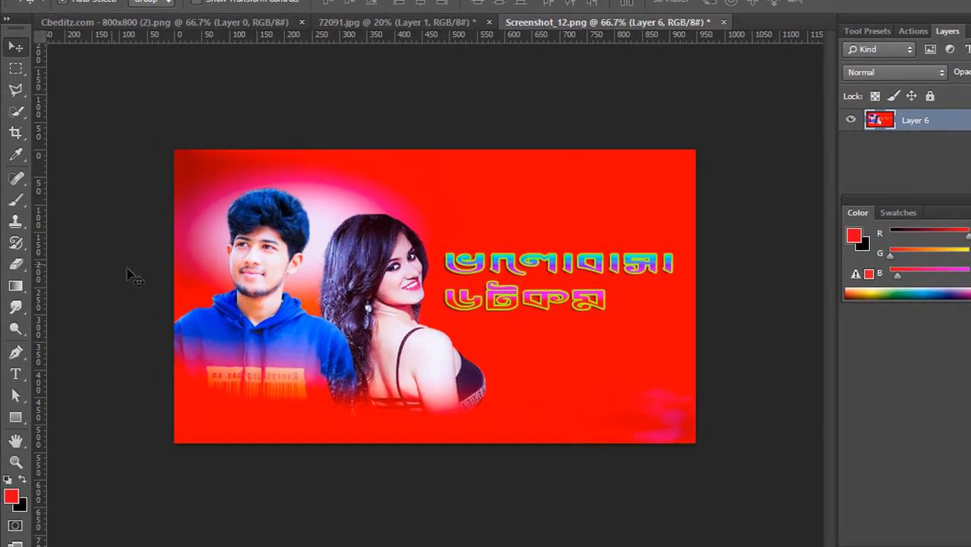
Step: Save the composite to the Desktop as the Photoshop file Screenshot_12 with Maximize Compatibility on
click(95, 27)
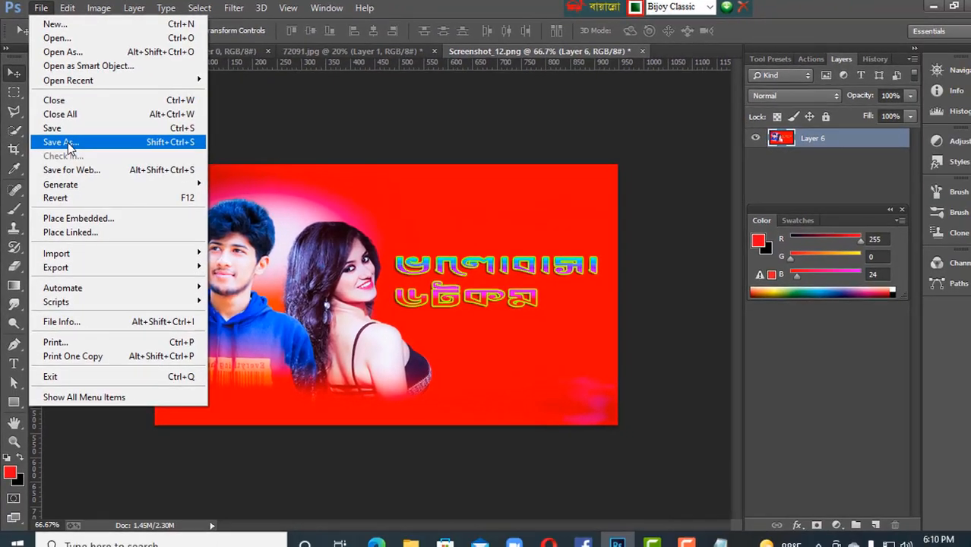
click(68, 145)
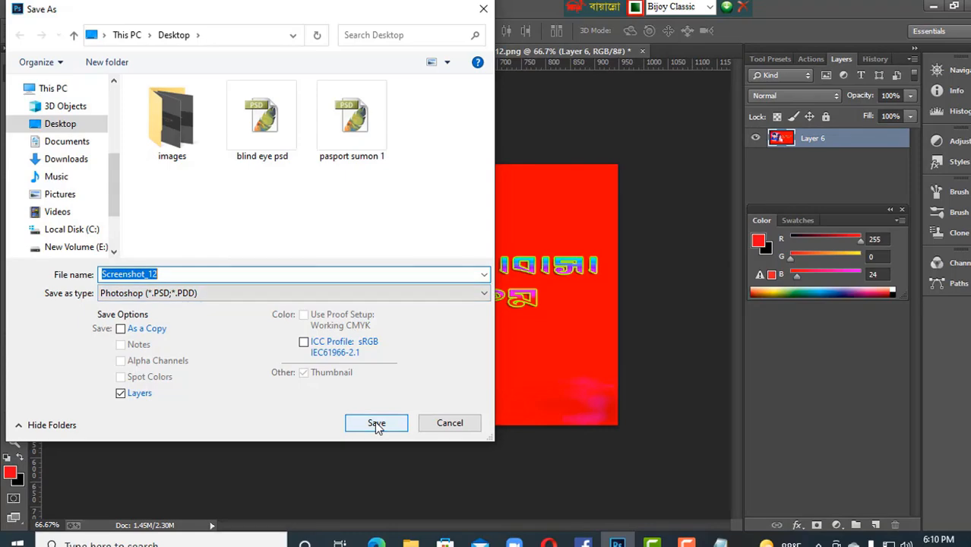
click(376, 423)
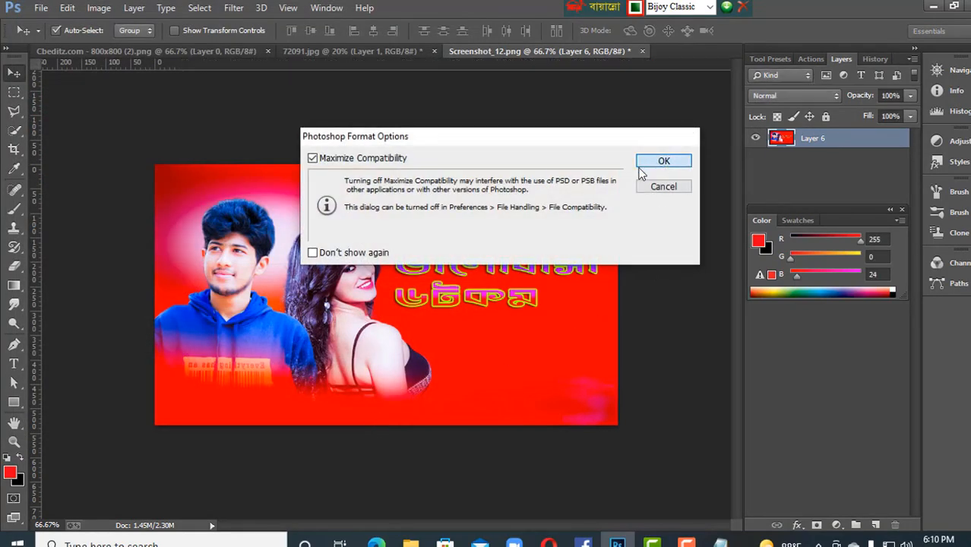
click(644, 162)
Step: Start saving another version of the composite and choose JPEG as the file format
click(41, 8)
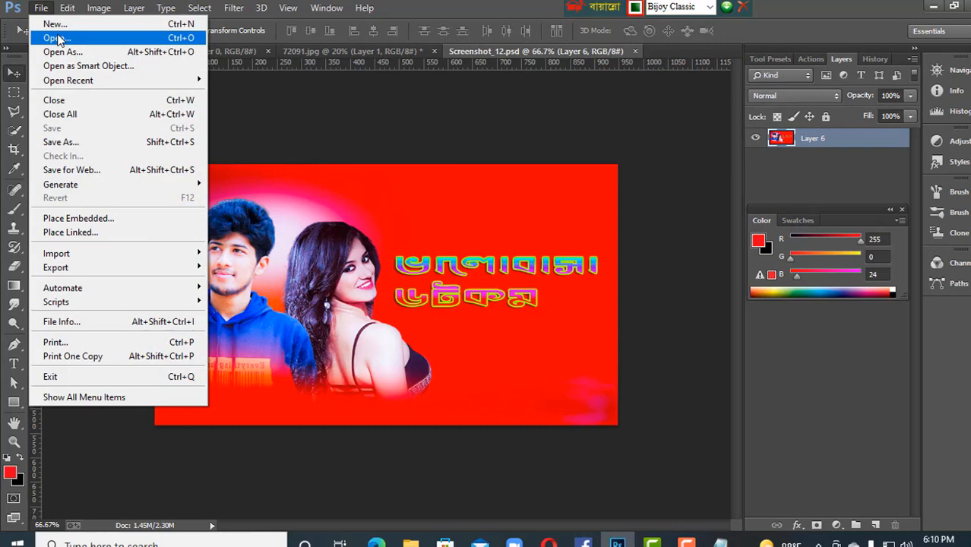
click(86, 143)
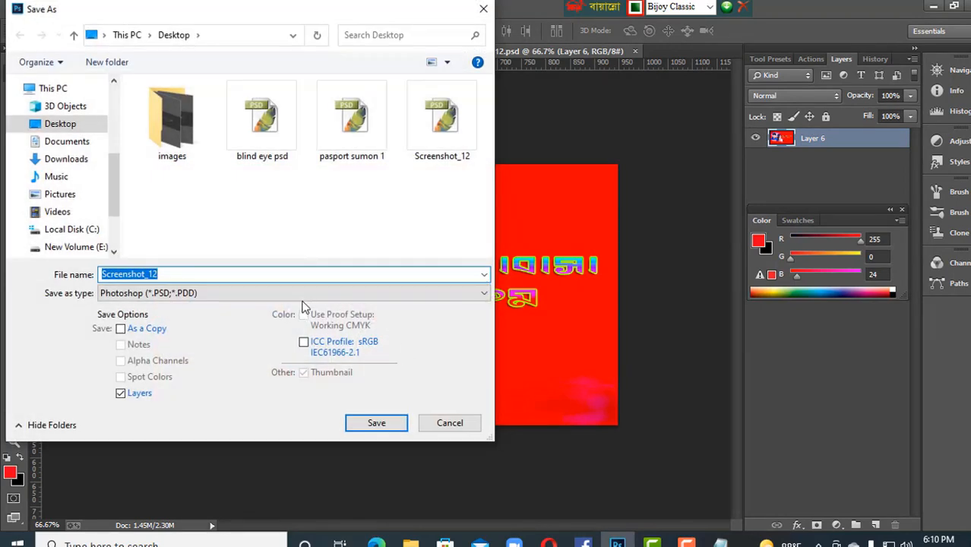
click(303, 294)
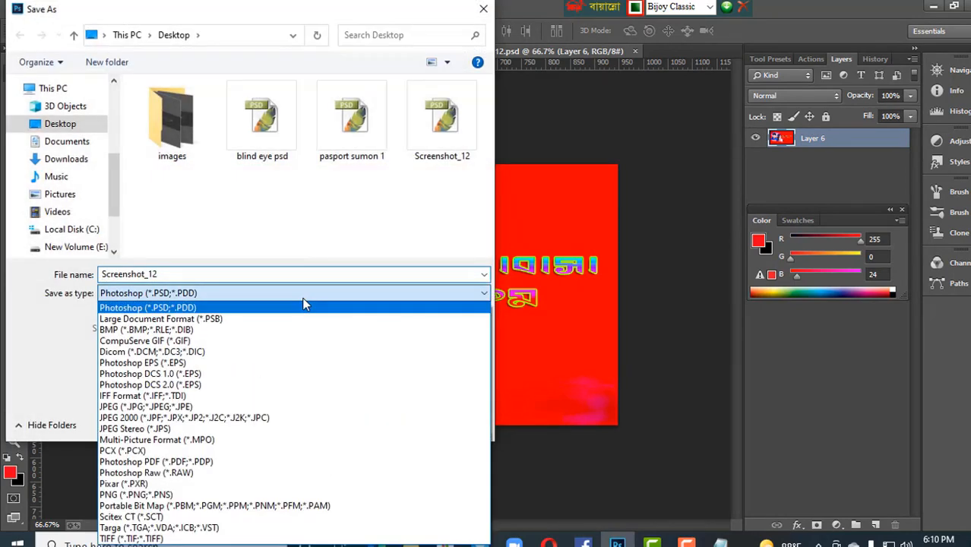
click(259, 411)
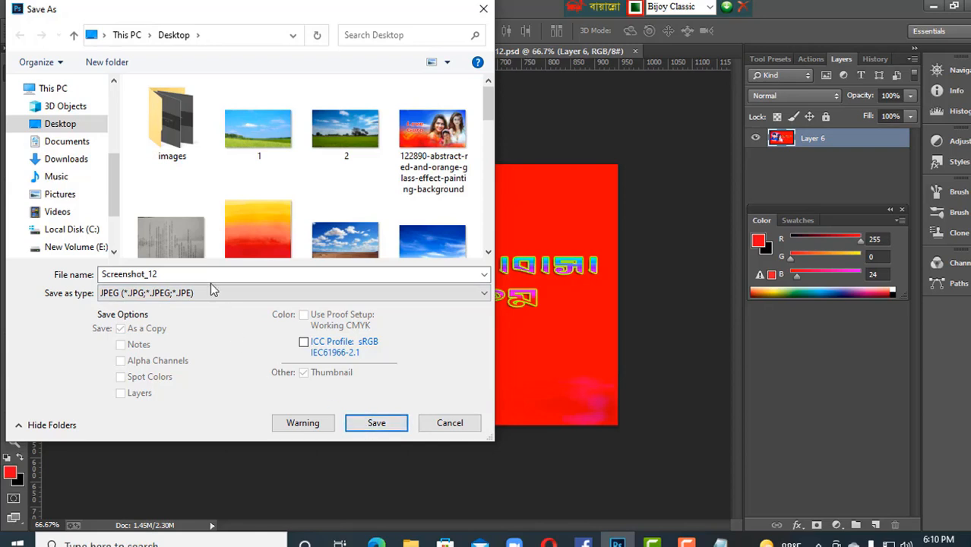
Step: Select Desktop under This PC, name the JPEG tham.com, and save it at quality 12 (Maximum) with Baseline (Standard) format
double_click(183, 275)
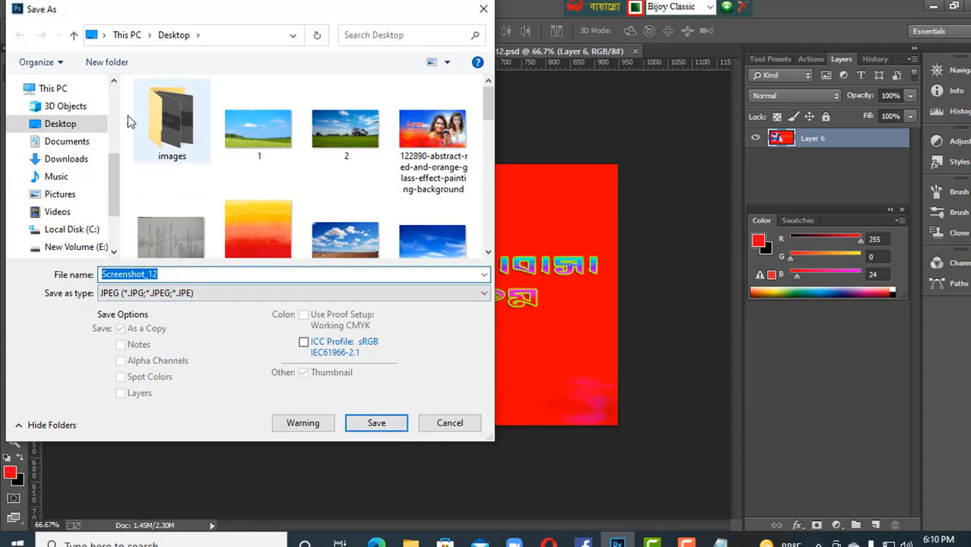
click(126, 38)
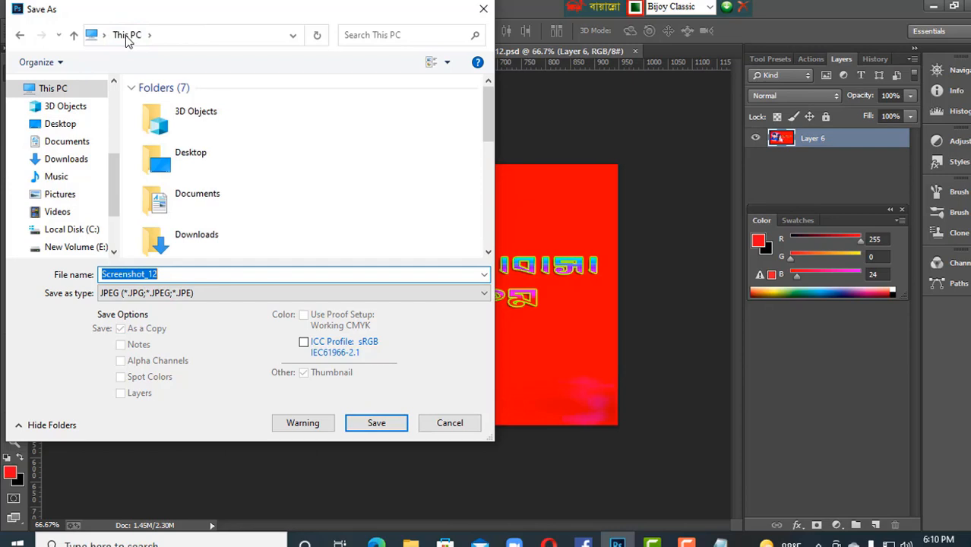
click(176, 161)
double_click(174, 275)
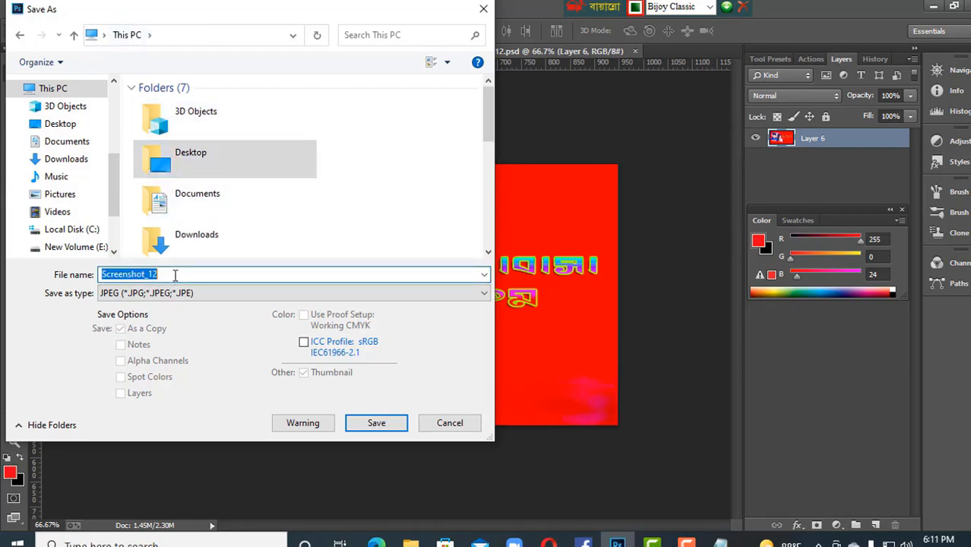
key(BackSpace)
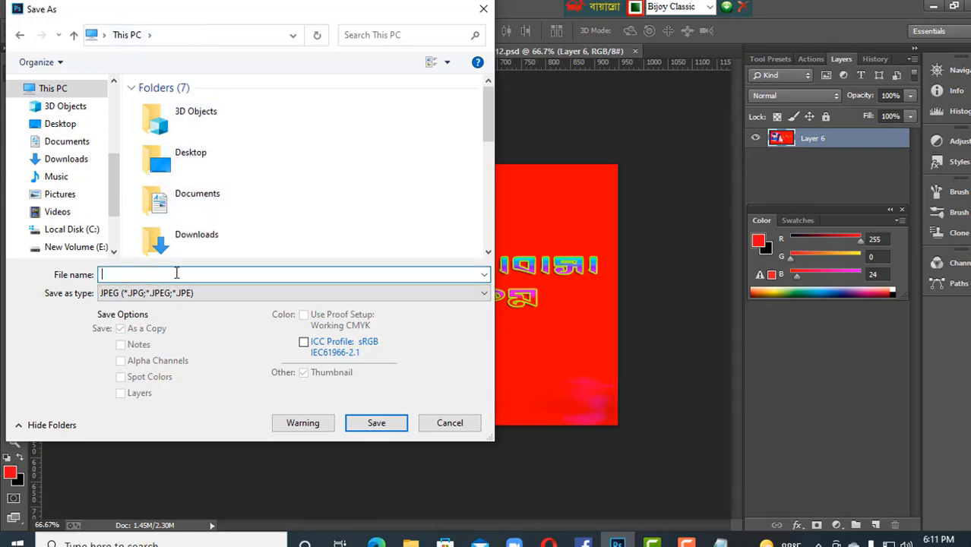
text(tham)
text(.com)
click(357, 426)
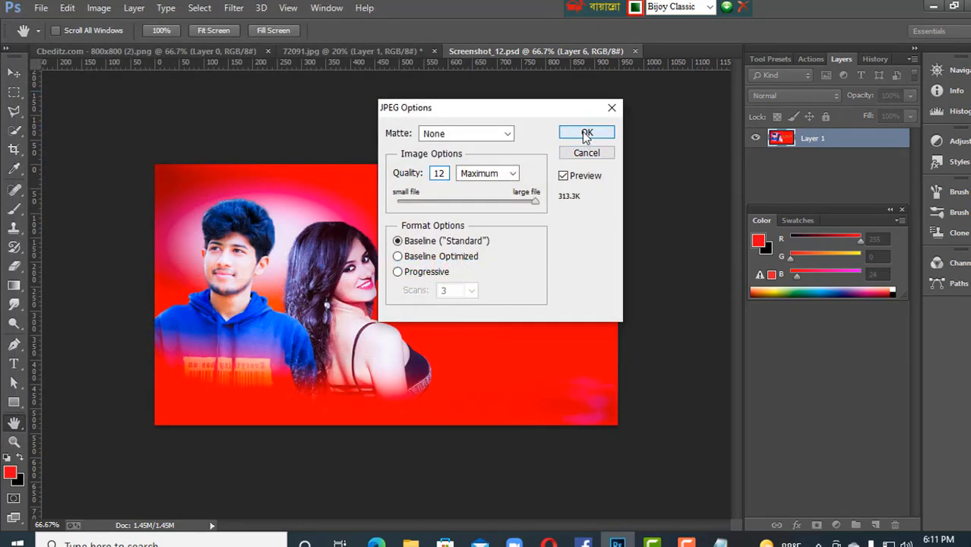
click(586, 135)
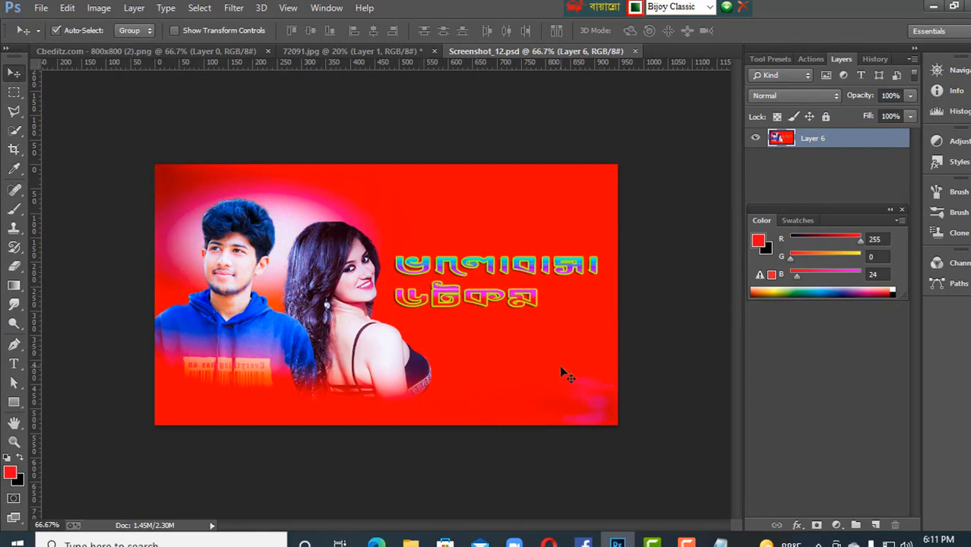
drag(548, 325, 566, 380)
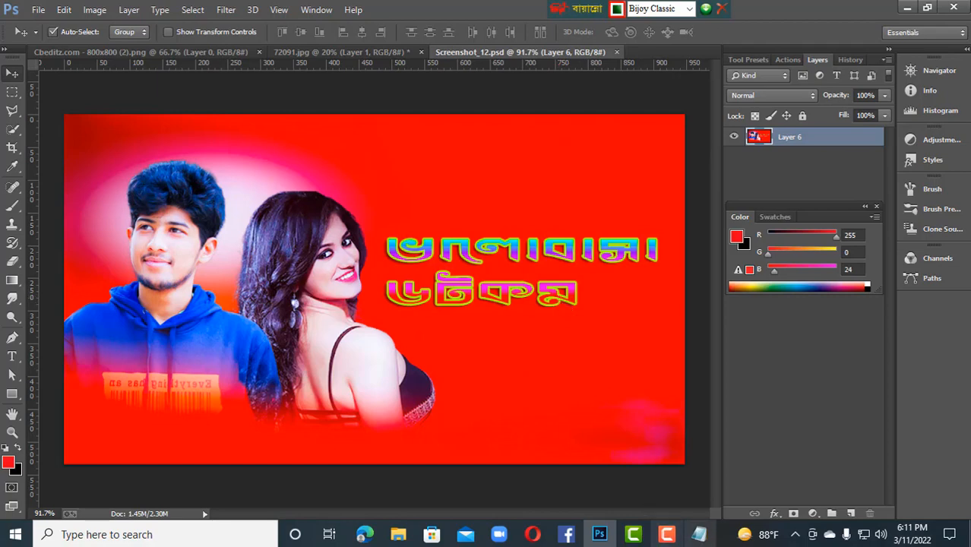
click(666, 534)
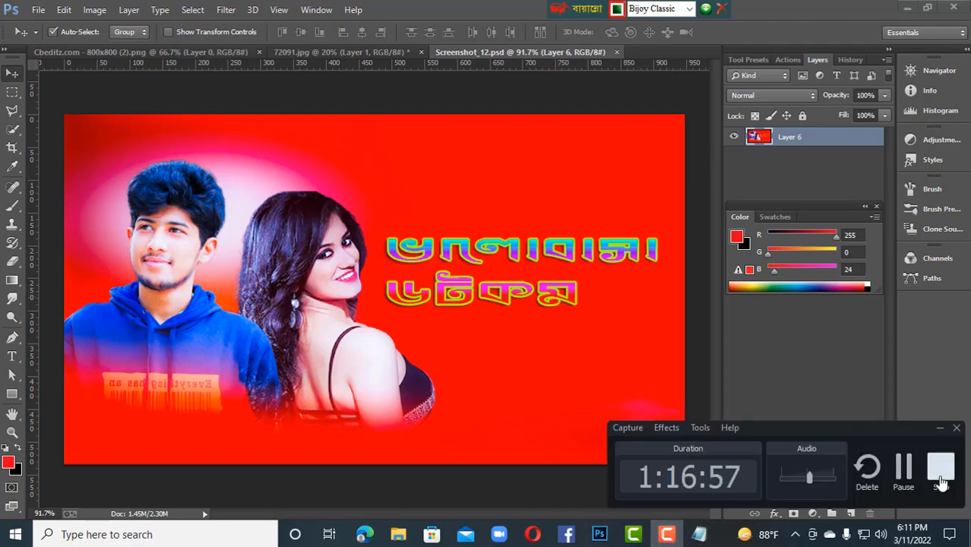